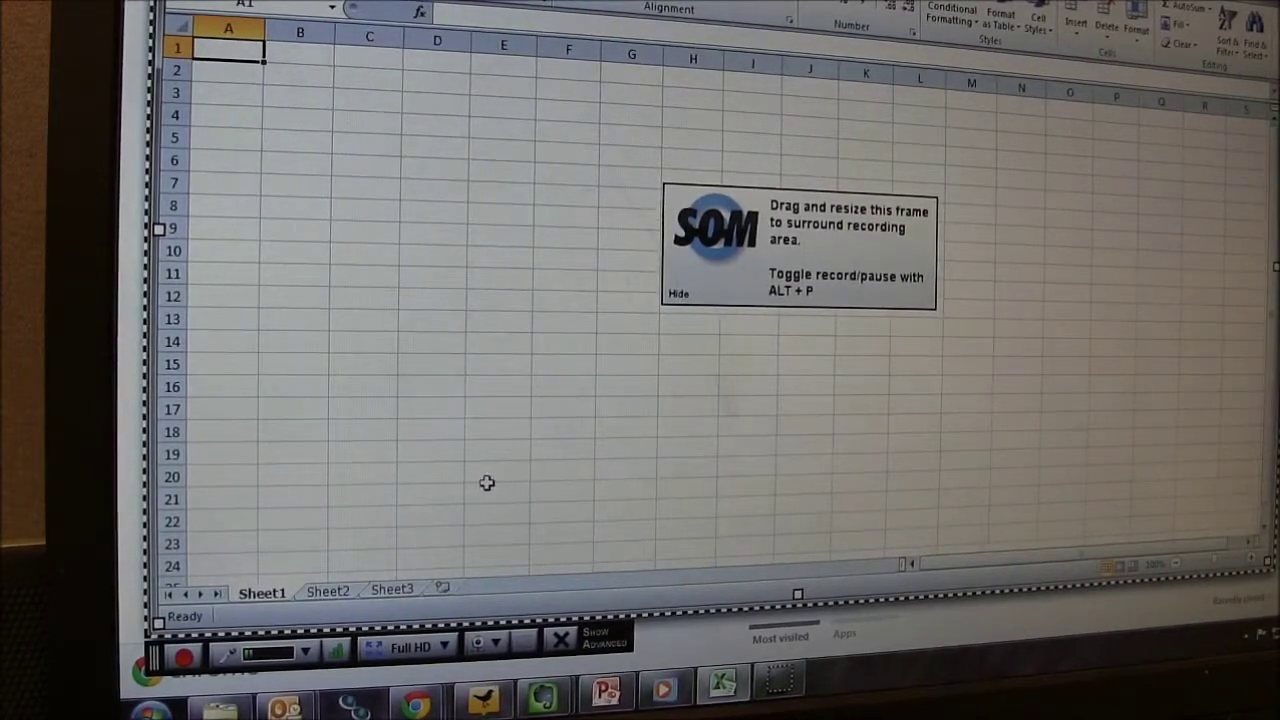
Start the screen recording and open Datastream's Time Series Request form in Excel
left_click(185, 660)
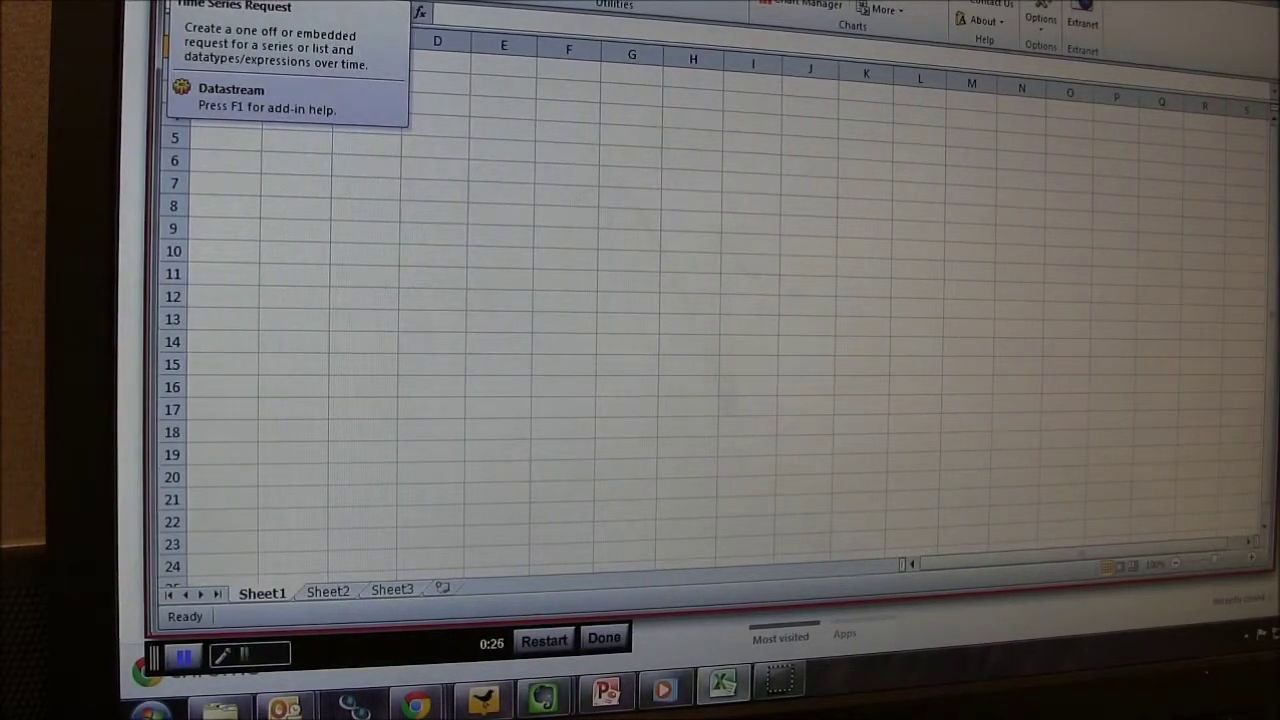
left_click(190, 2)
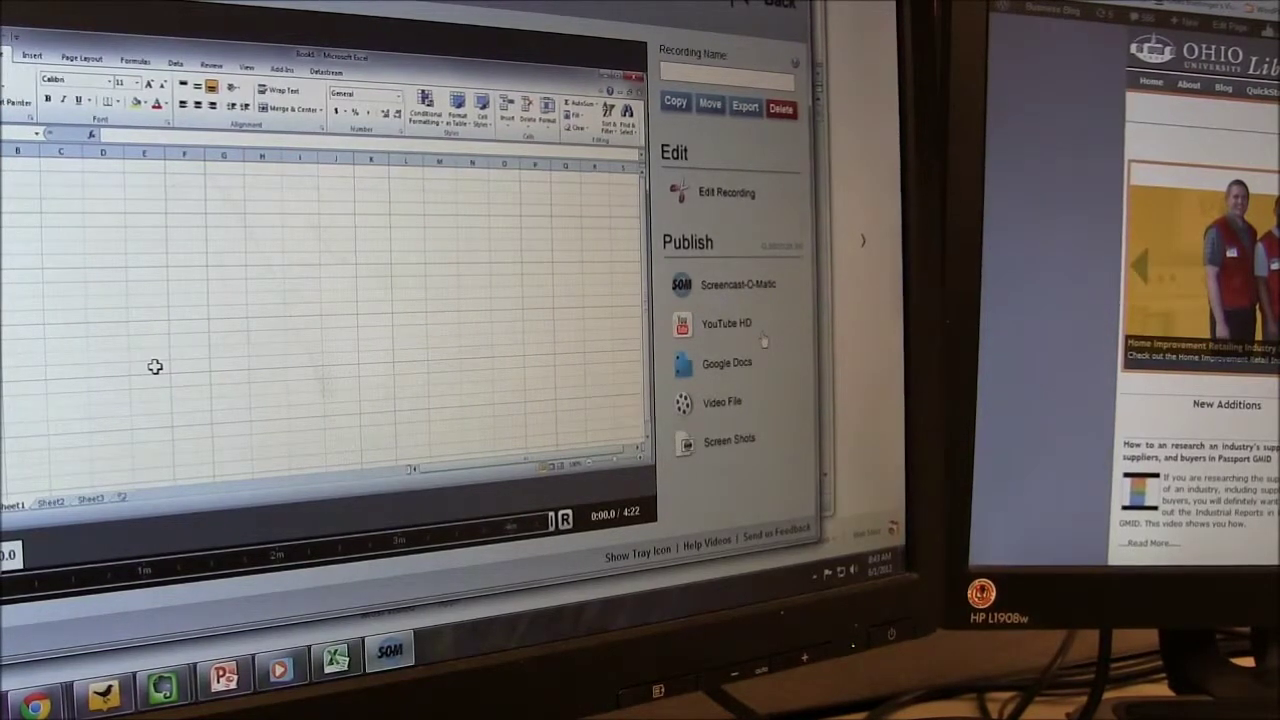
Publish the recording as a Windows Media (AVI) video file and bring up Save Video
left_click(722, 404)
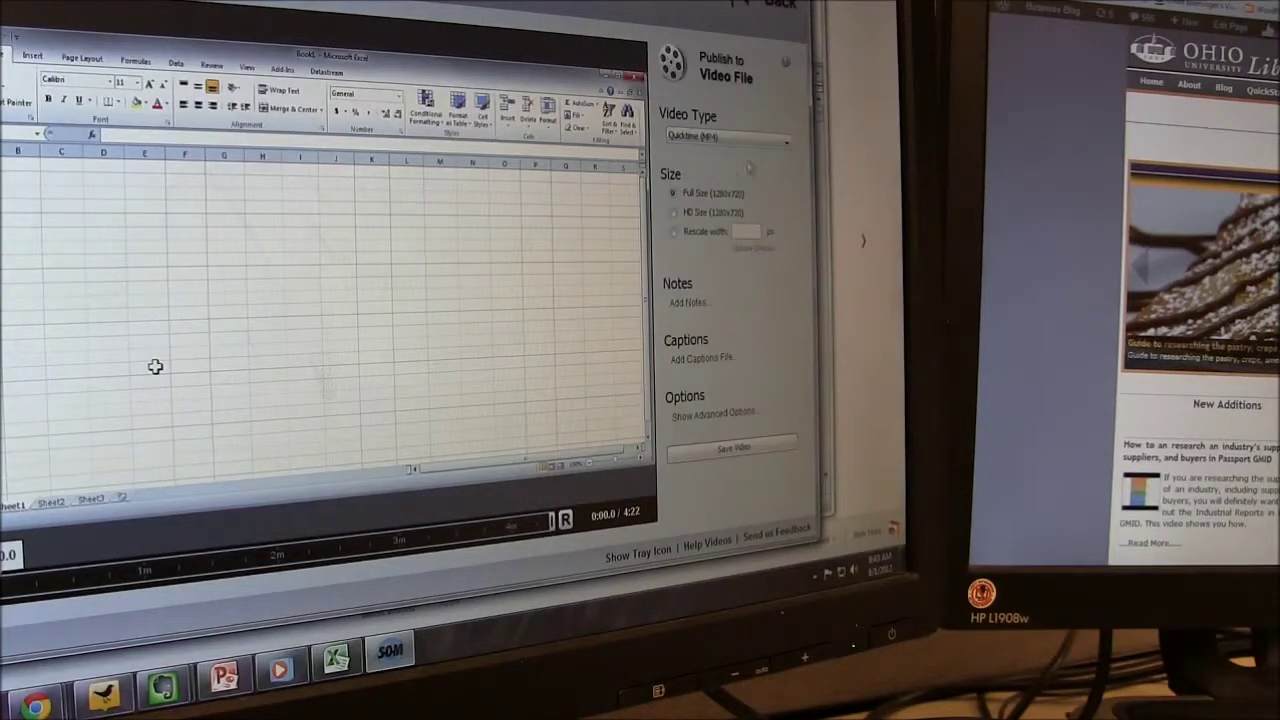
left_click(779, 140)
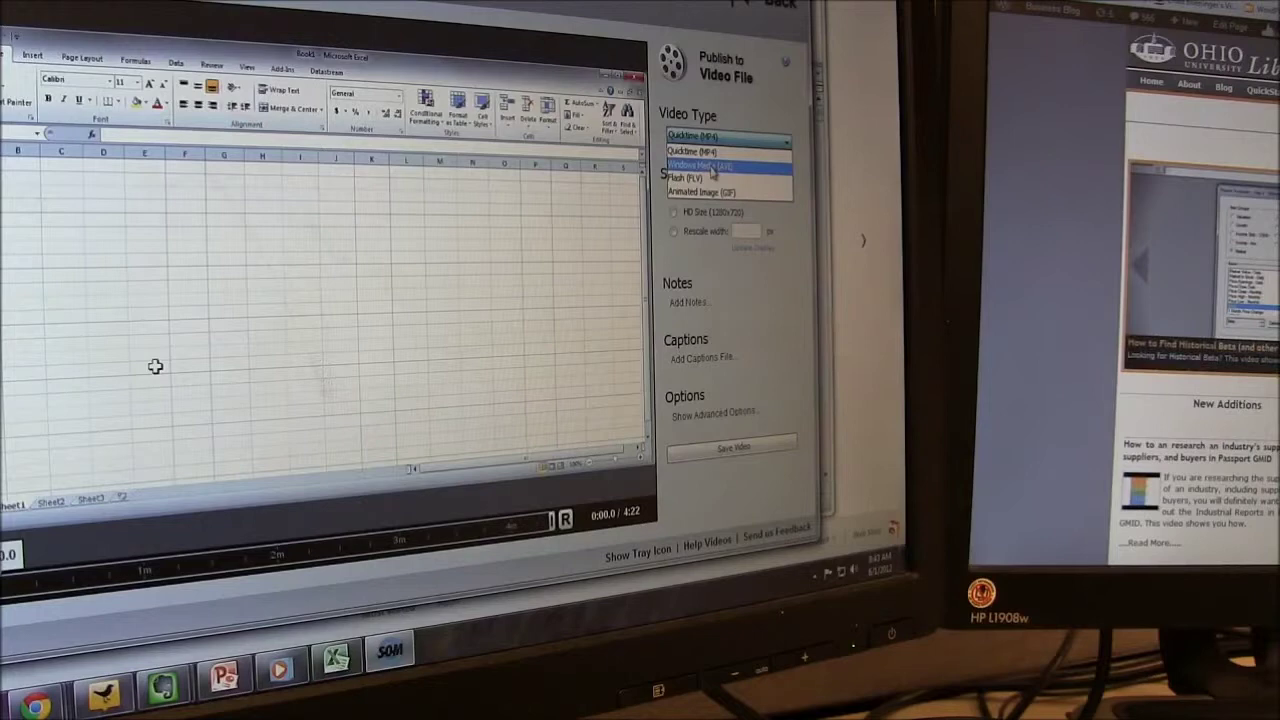
left_click(724, 165)
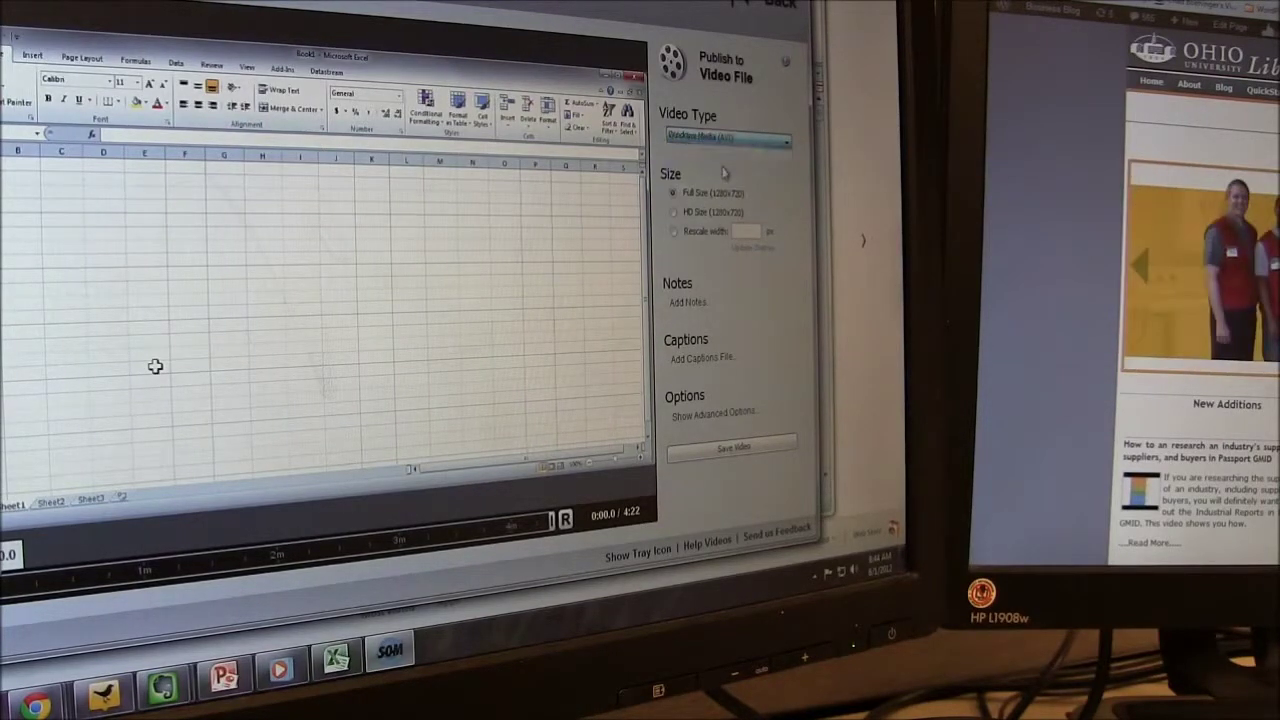
left_click(730, 449)
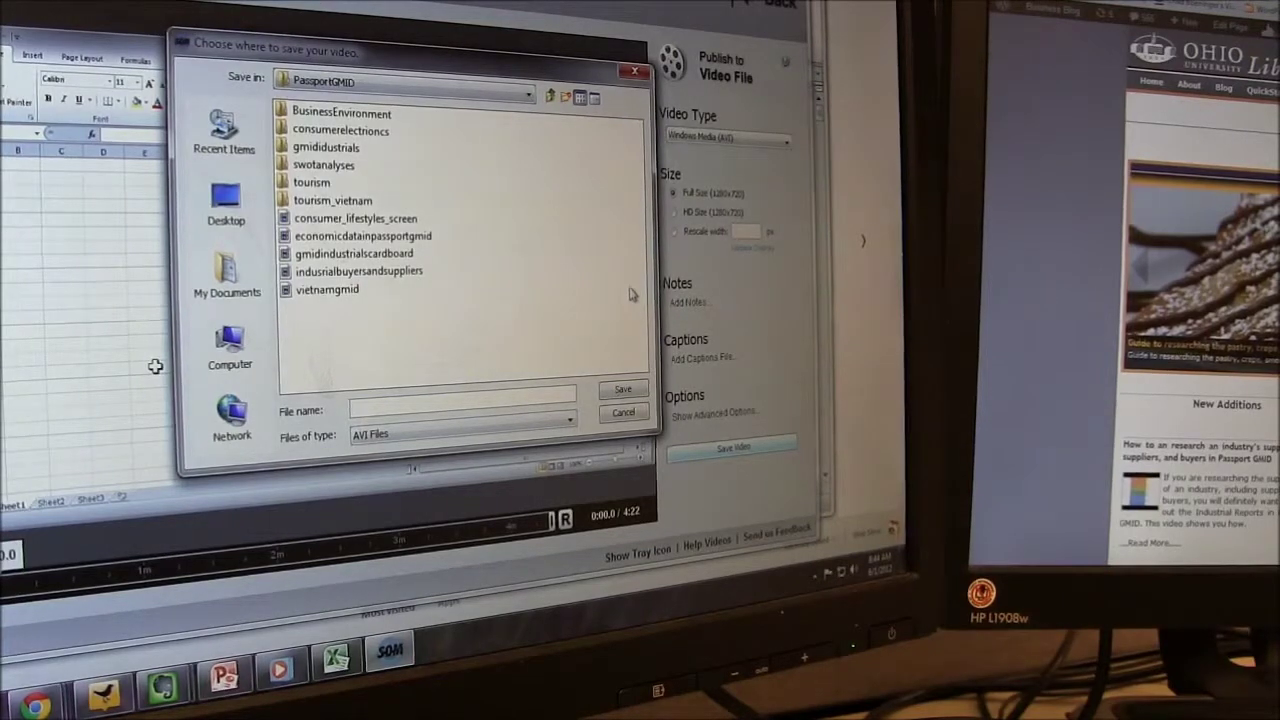
Save the video as datastreamscreencast inside a new datastream folder in the parent video folder
left_click(550, 96)
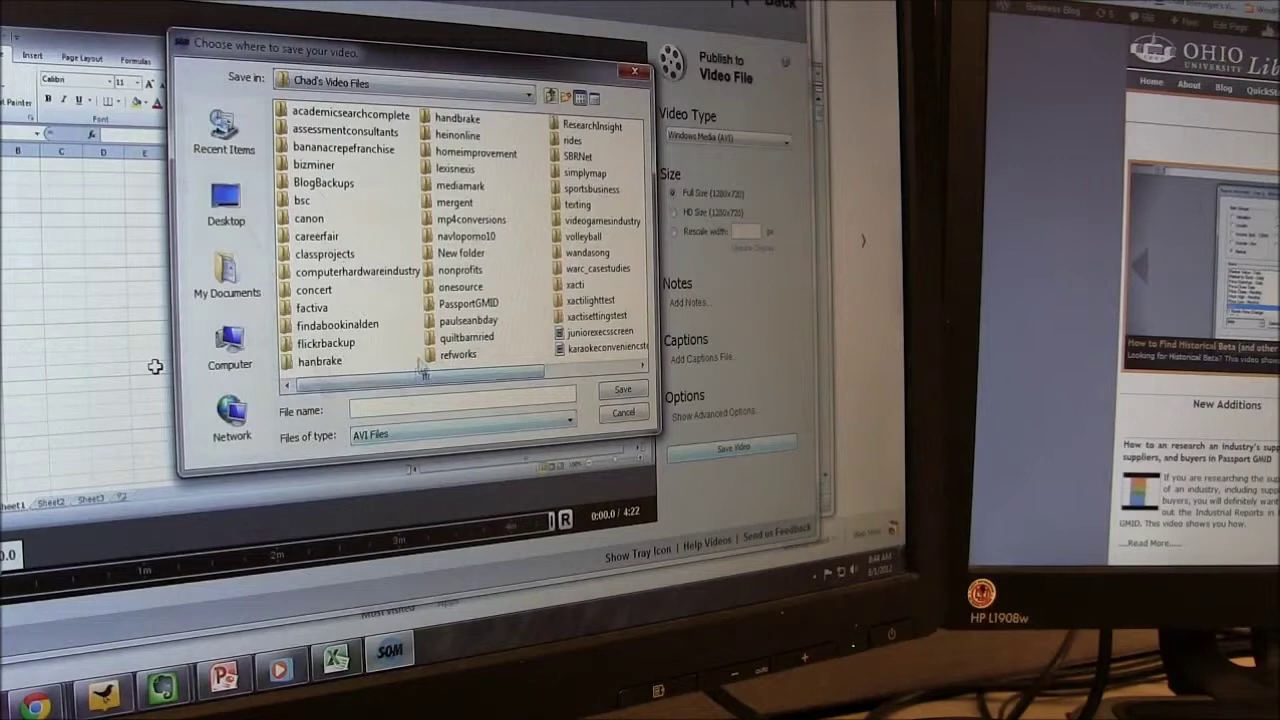
left_click(565, 97)
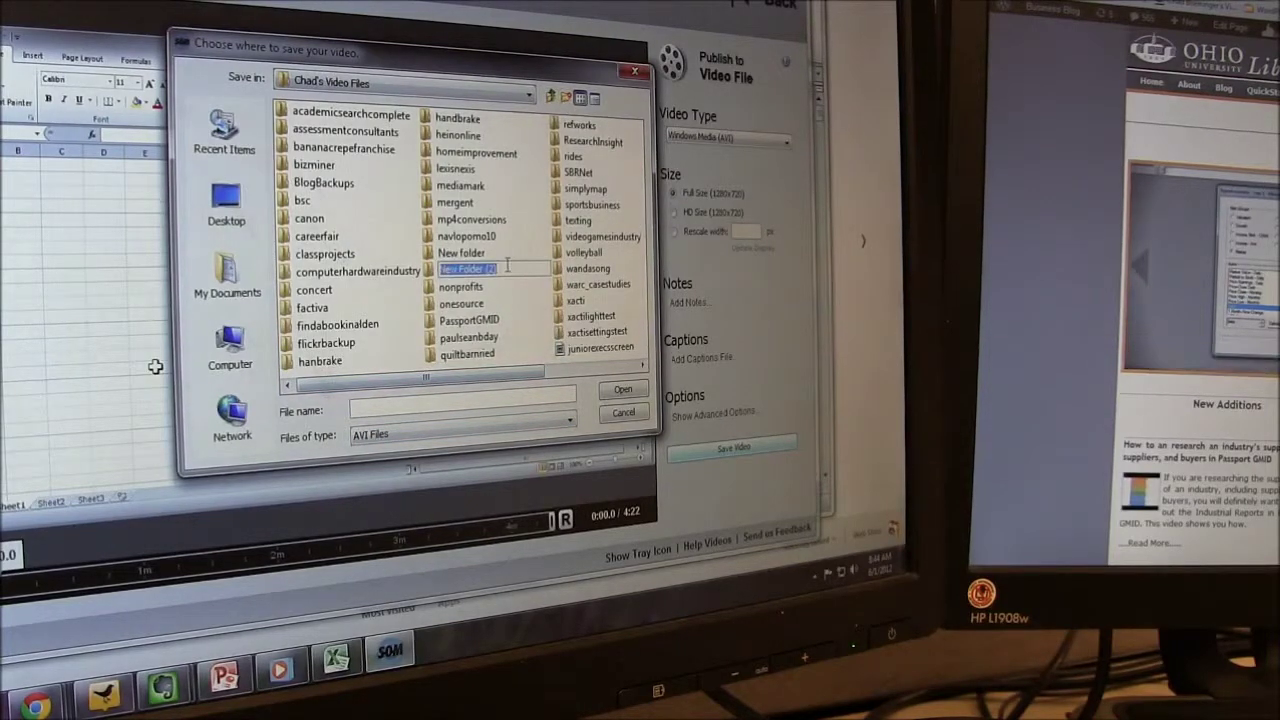
type("datastream")
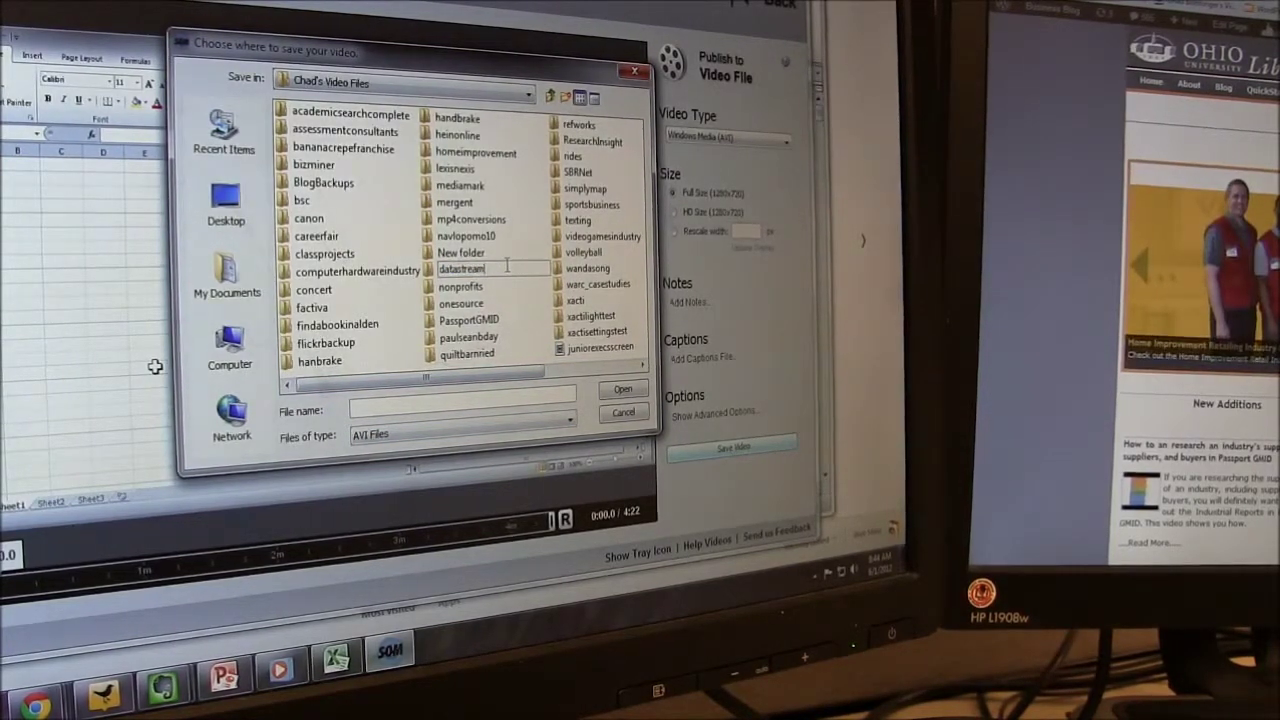
key("Return")
key("Return")
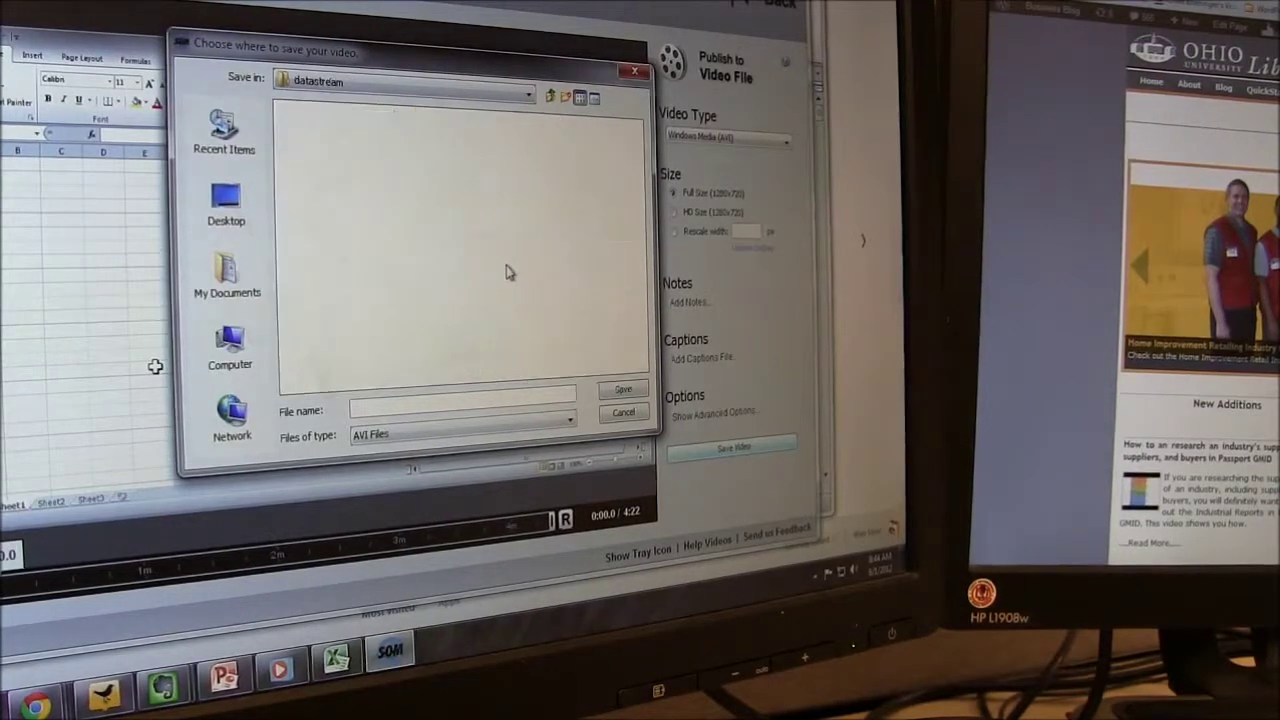
left_click(410, 410)
type("da")
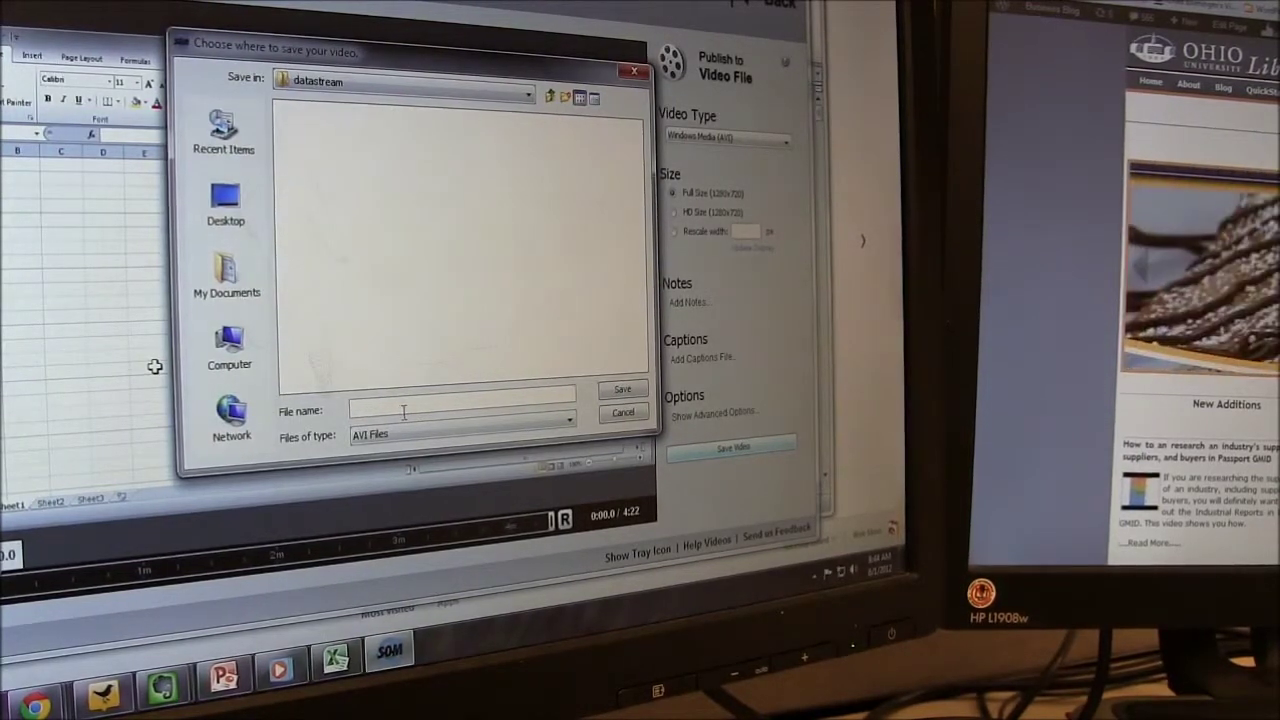
type("tastr")
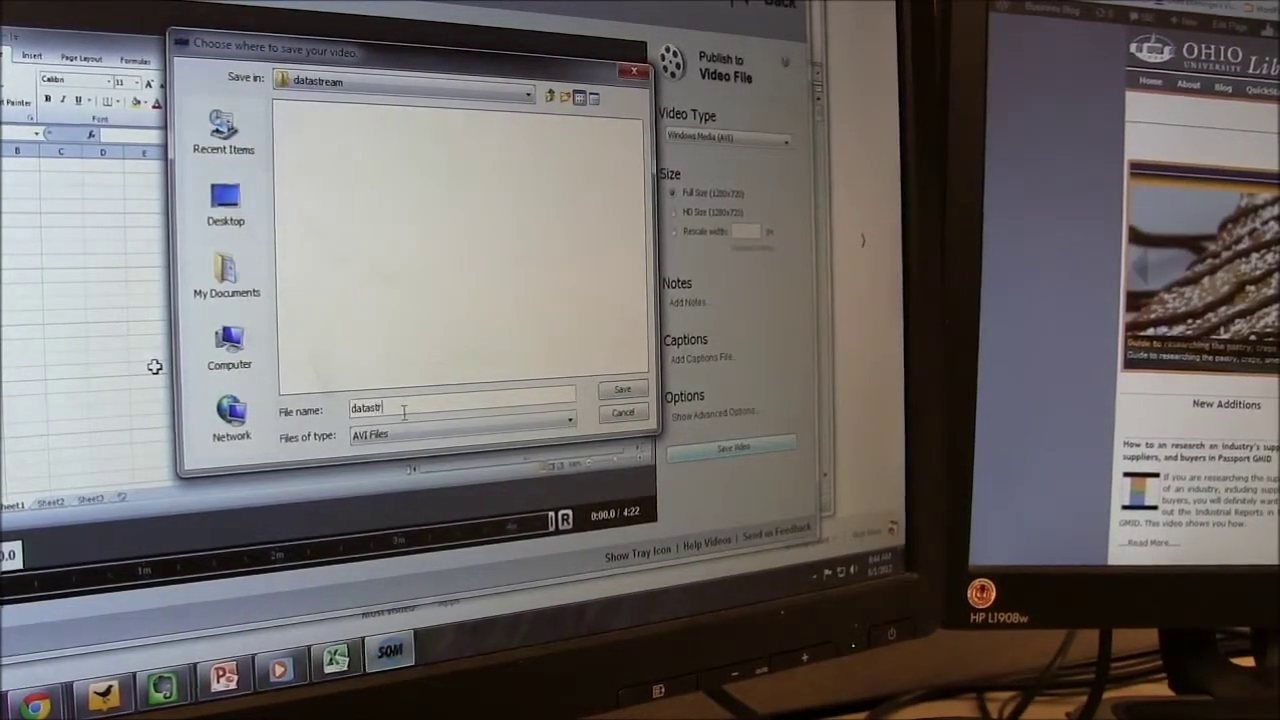
type("eamscreencast")
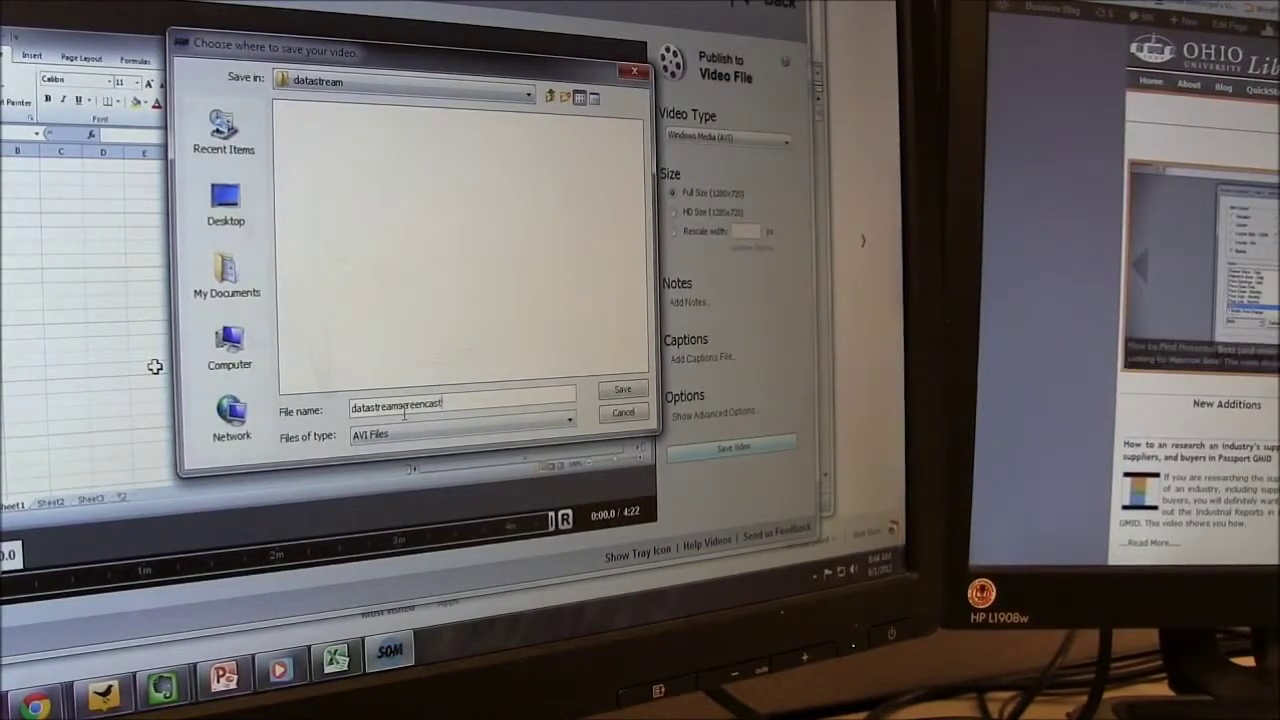
key("Return")
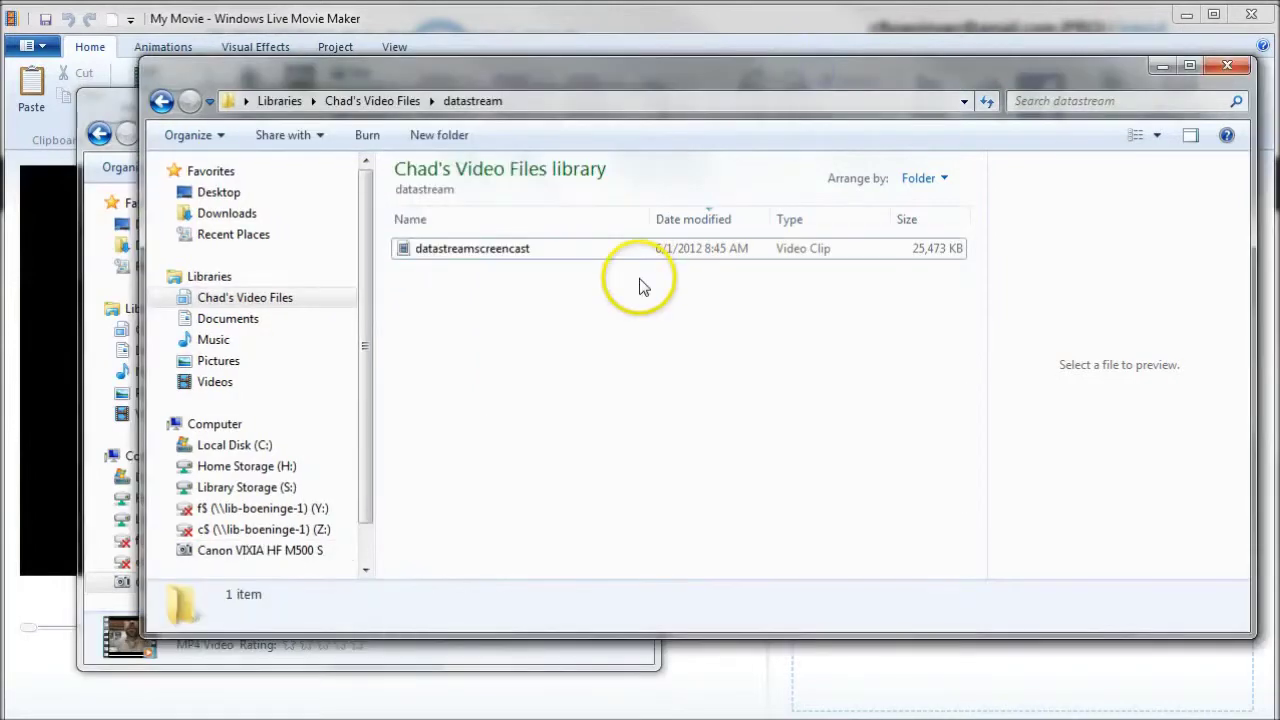
Copy MVI_0113 from the DCIM/101CANON window into the datastream folder
left_click(113, 104)
left_click_drag(343, 455, 814, 371)
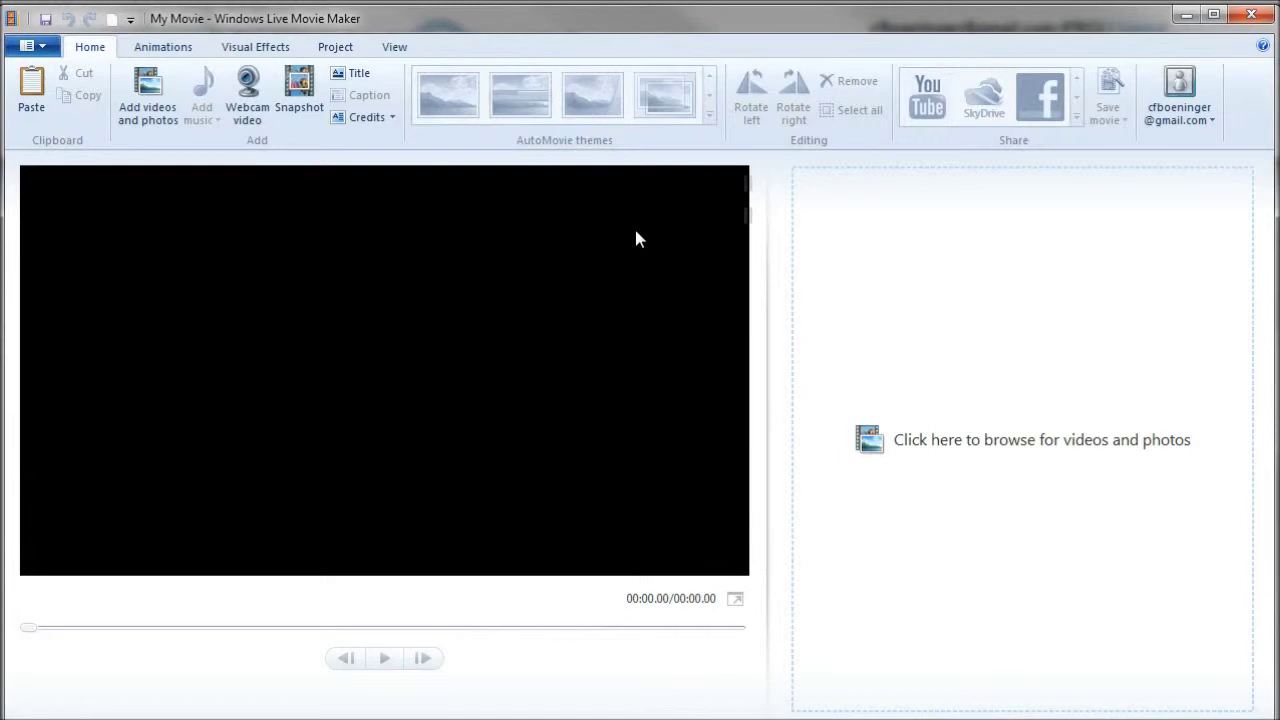
Drag MVI_0113 and datastreamscreencast together from the datastream folder onto the storyboard
key("alt+Tab")
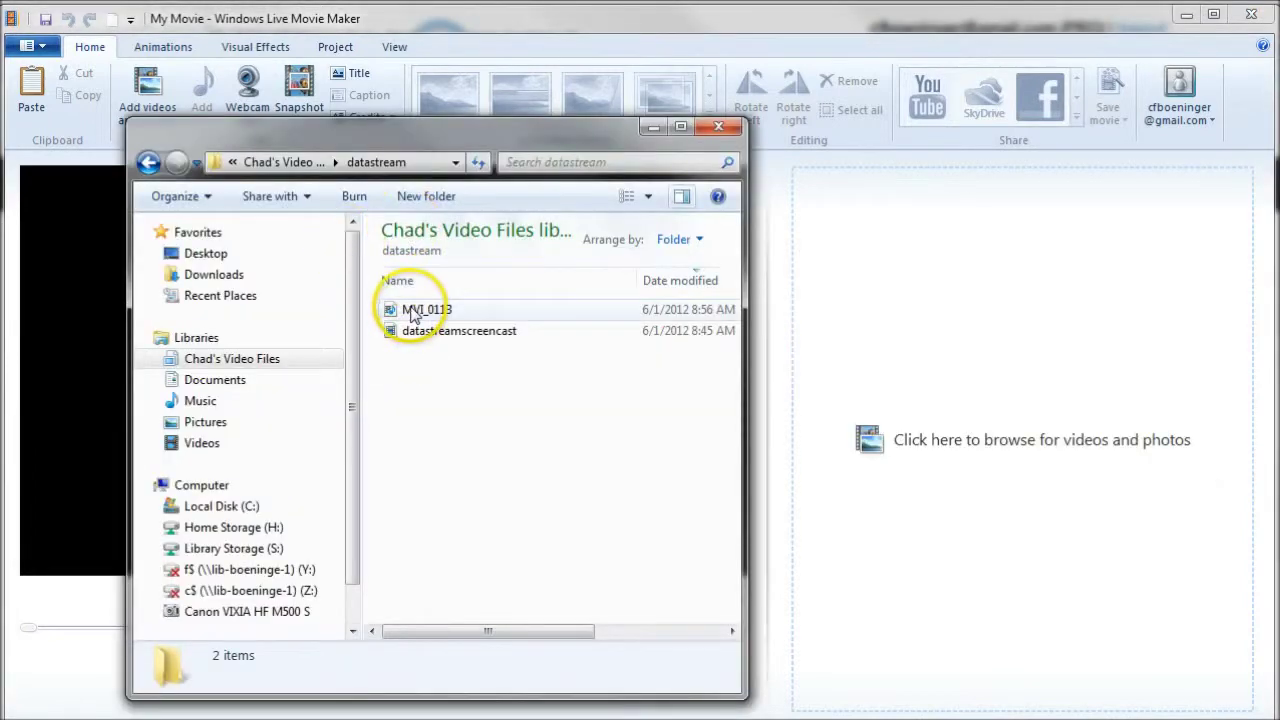
left_click(412, 314)
left_click(414, 330, "shift")
left_click_drag(416, 314, 972, 311)
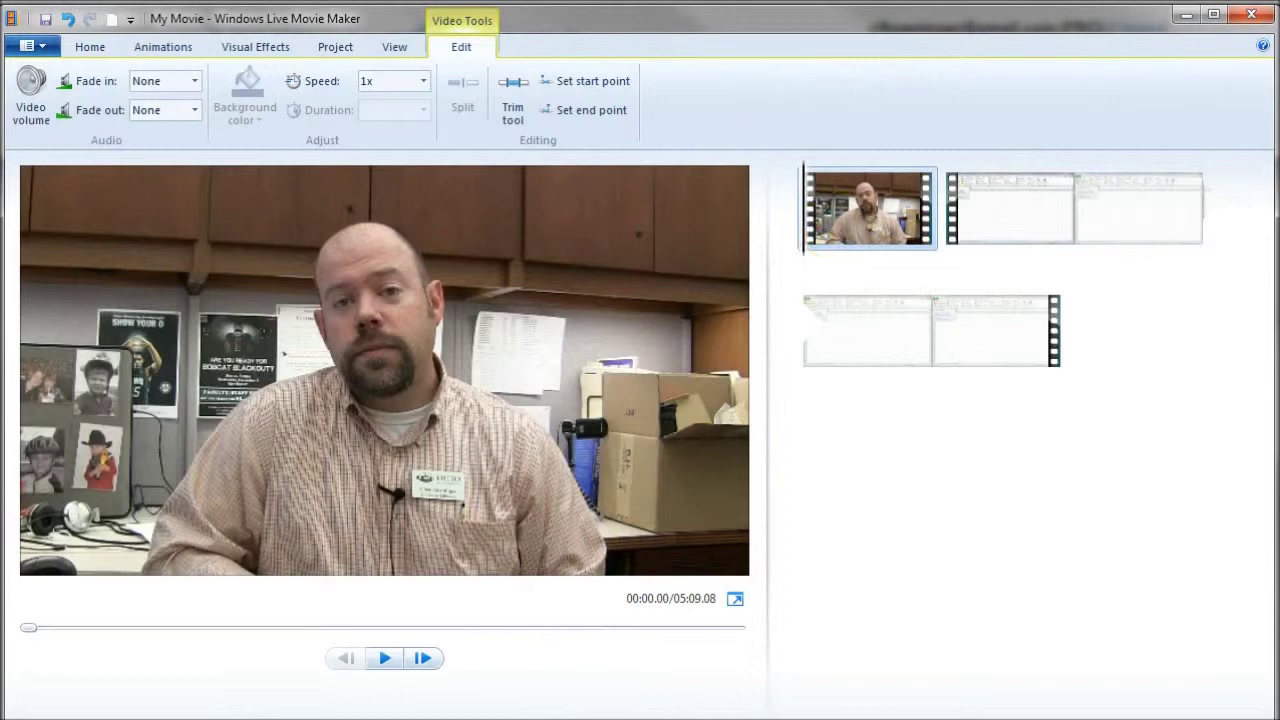
Split the camera clip at 00:03.69 and delete the opening piece
left_click(384, 659)
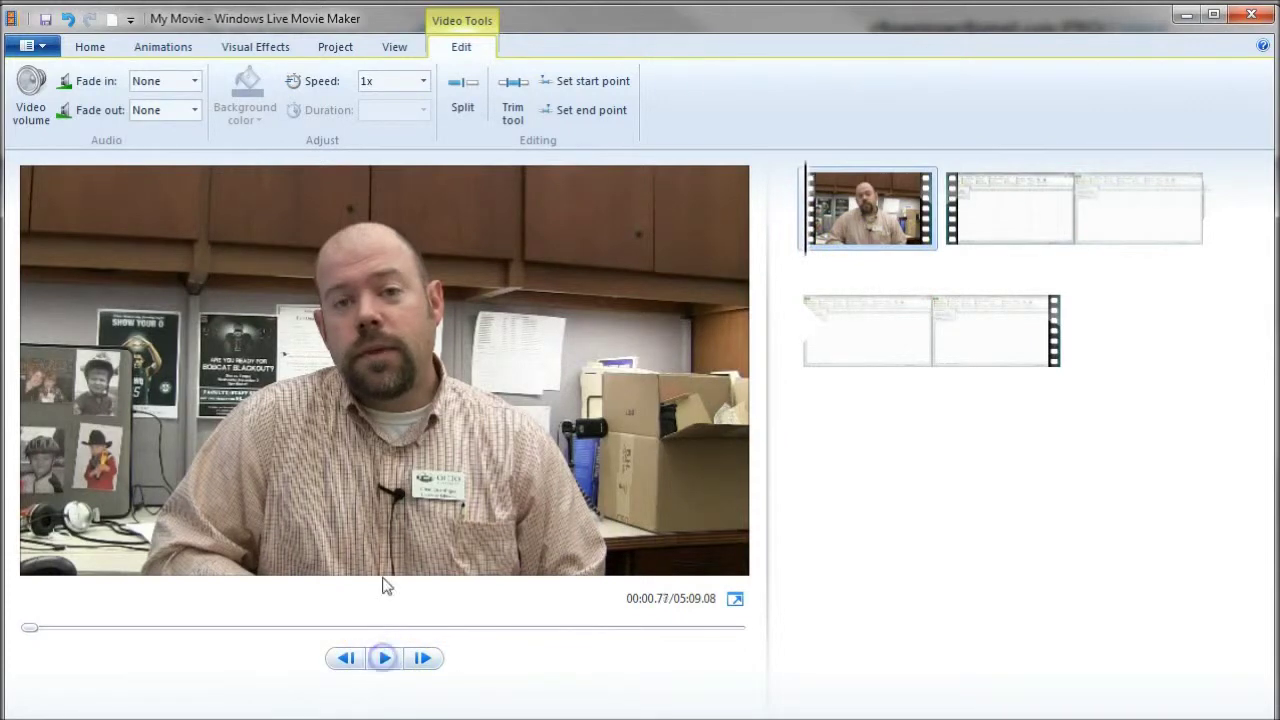
left_click(458, 105)
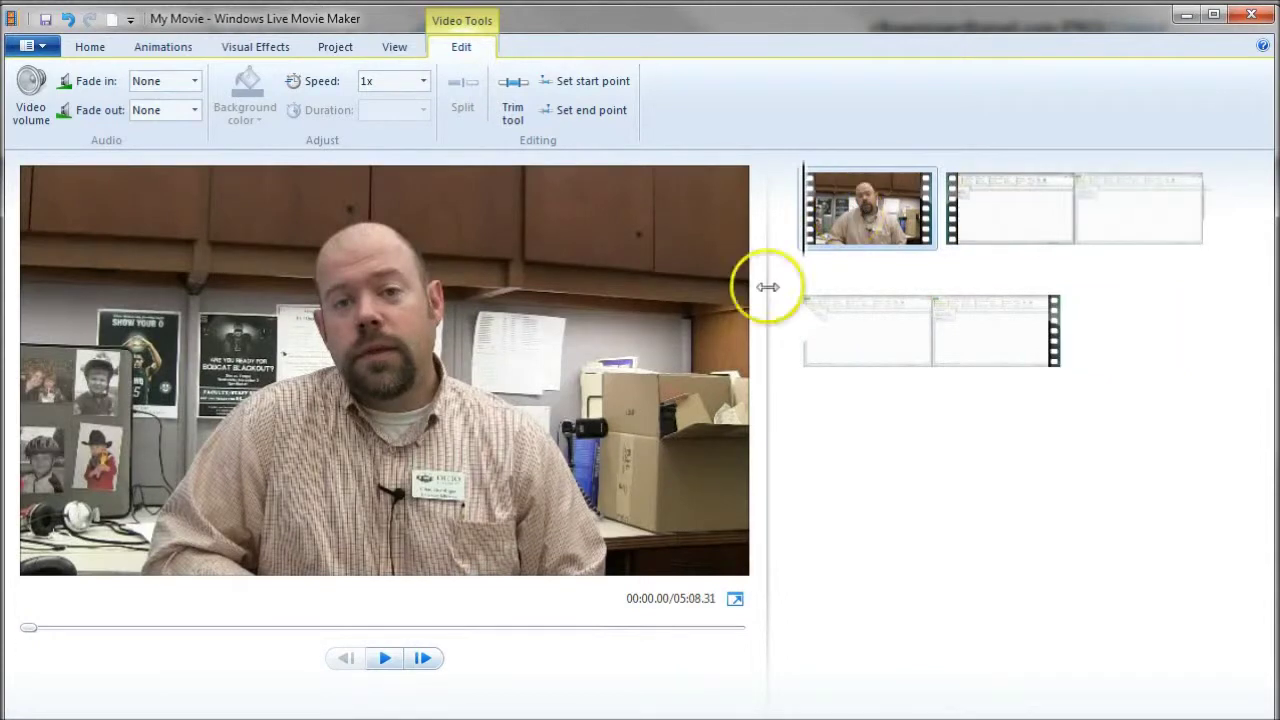
left_click(385, 658)
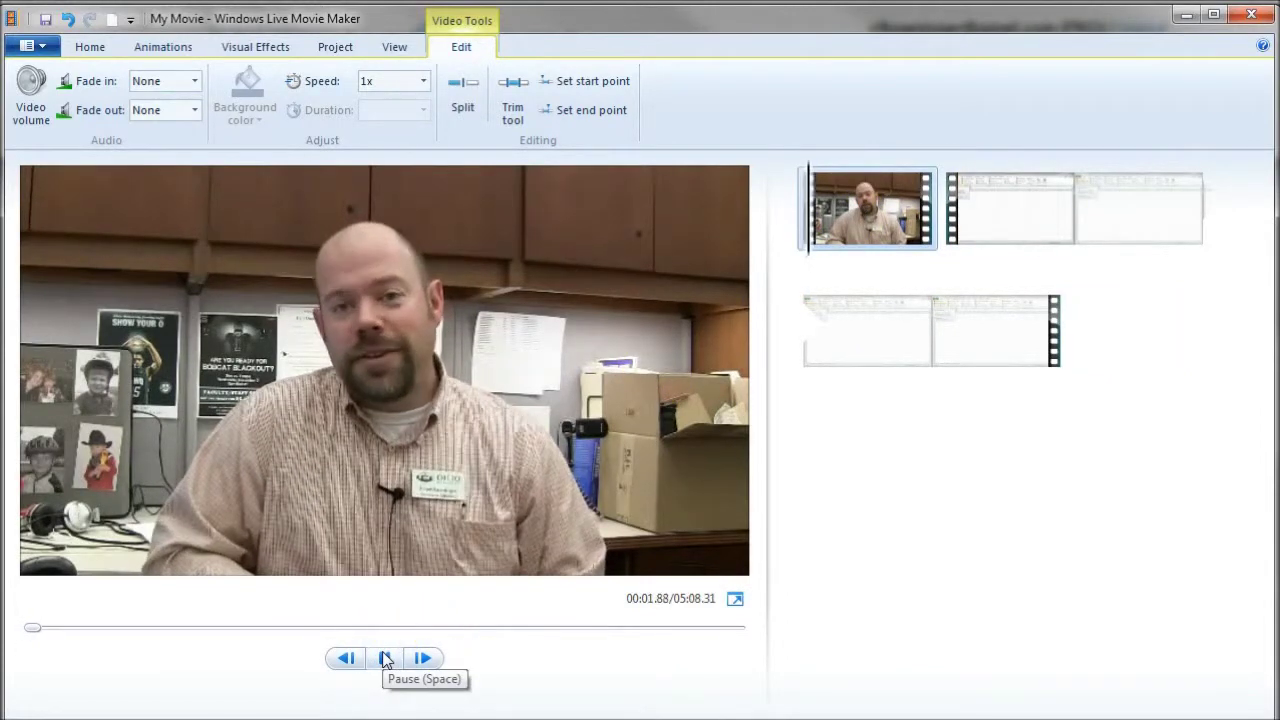
left_click(387, 656)
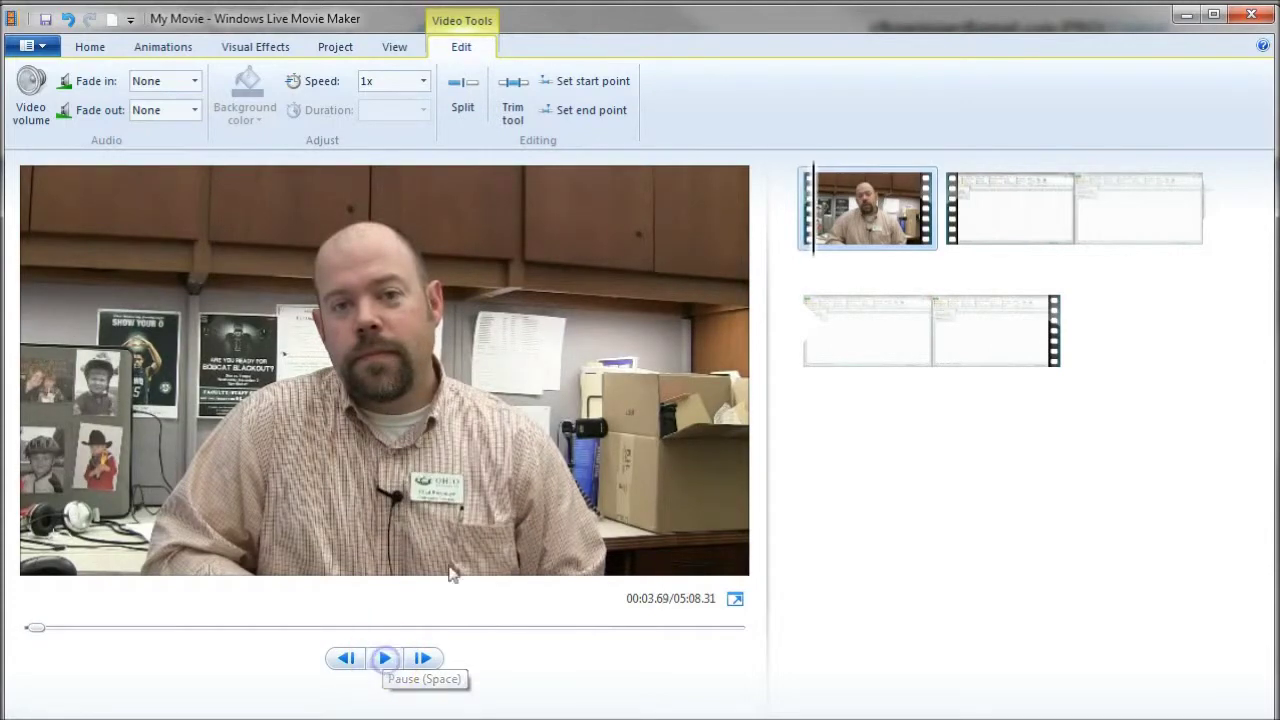
left_click(463, 95)
left_click(920, 229)
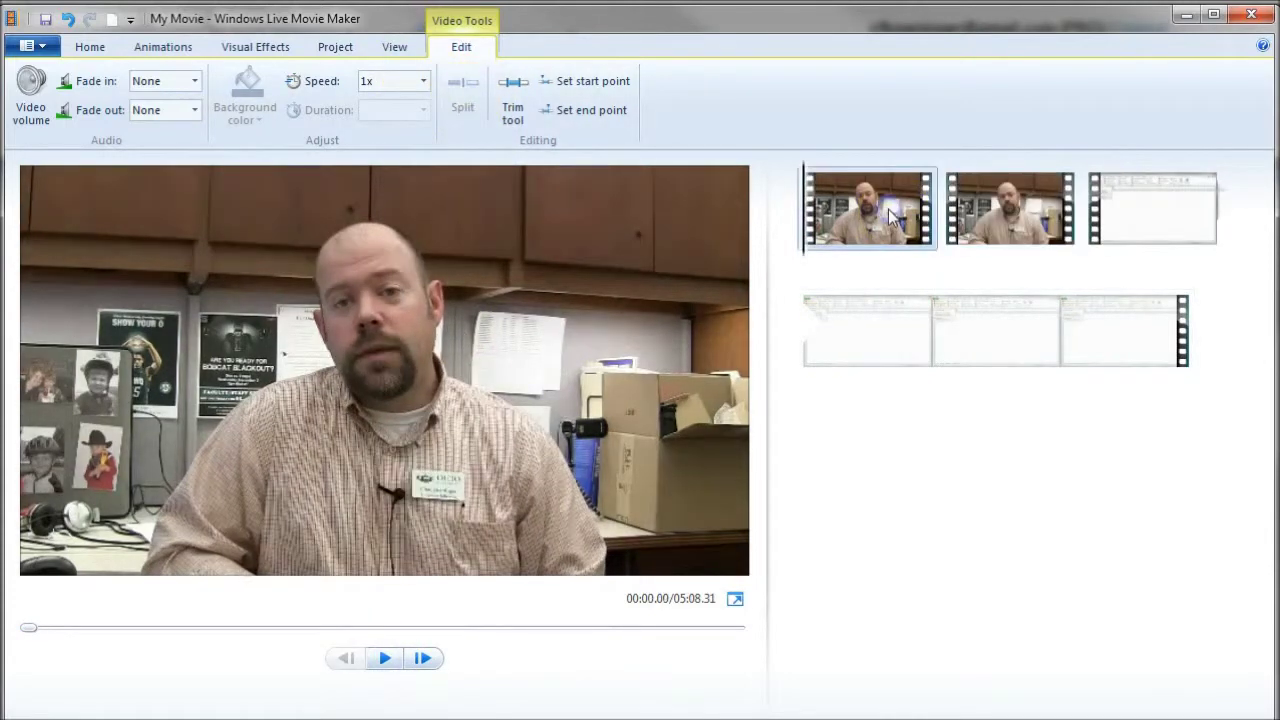
key("Delete")
left_click(817, 278)
Split again at 00:01.24, delete that 1.24-second piece, and replay the trimmed clip
left_click(385, 660)
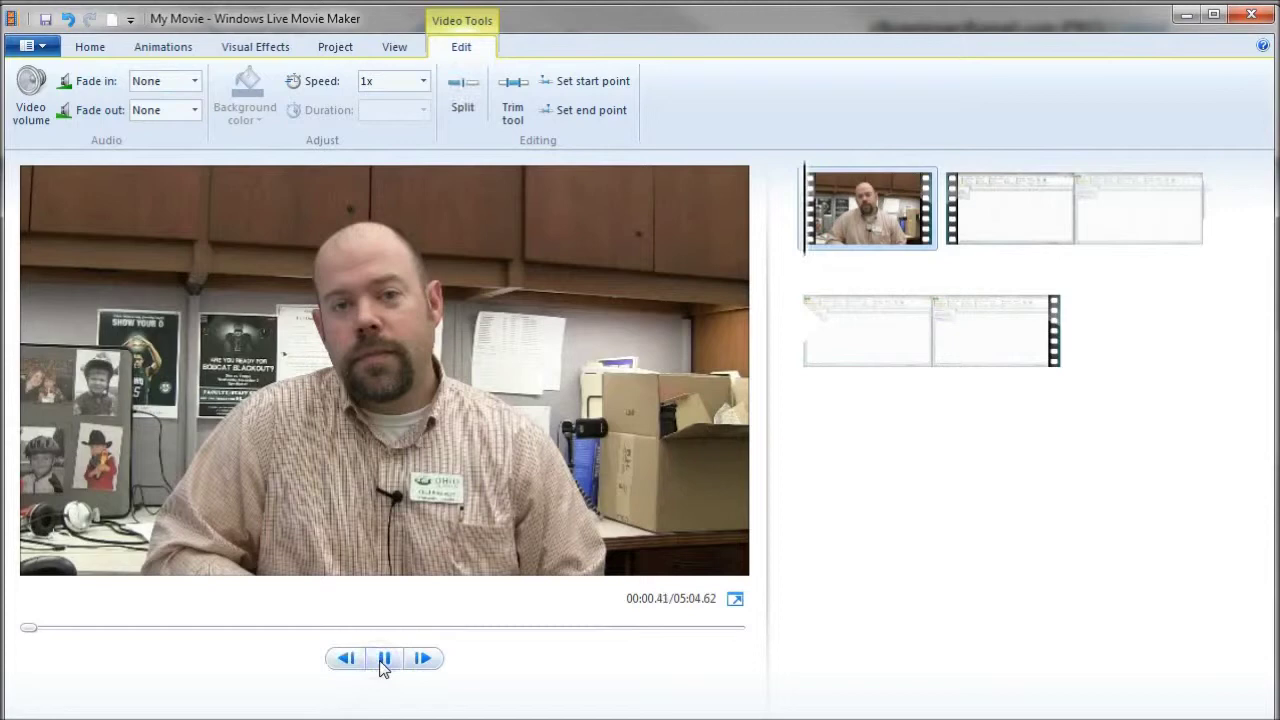
left_click(384, 658)
left_click(464, 90)
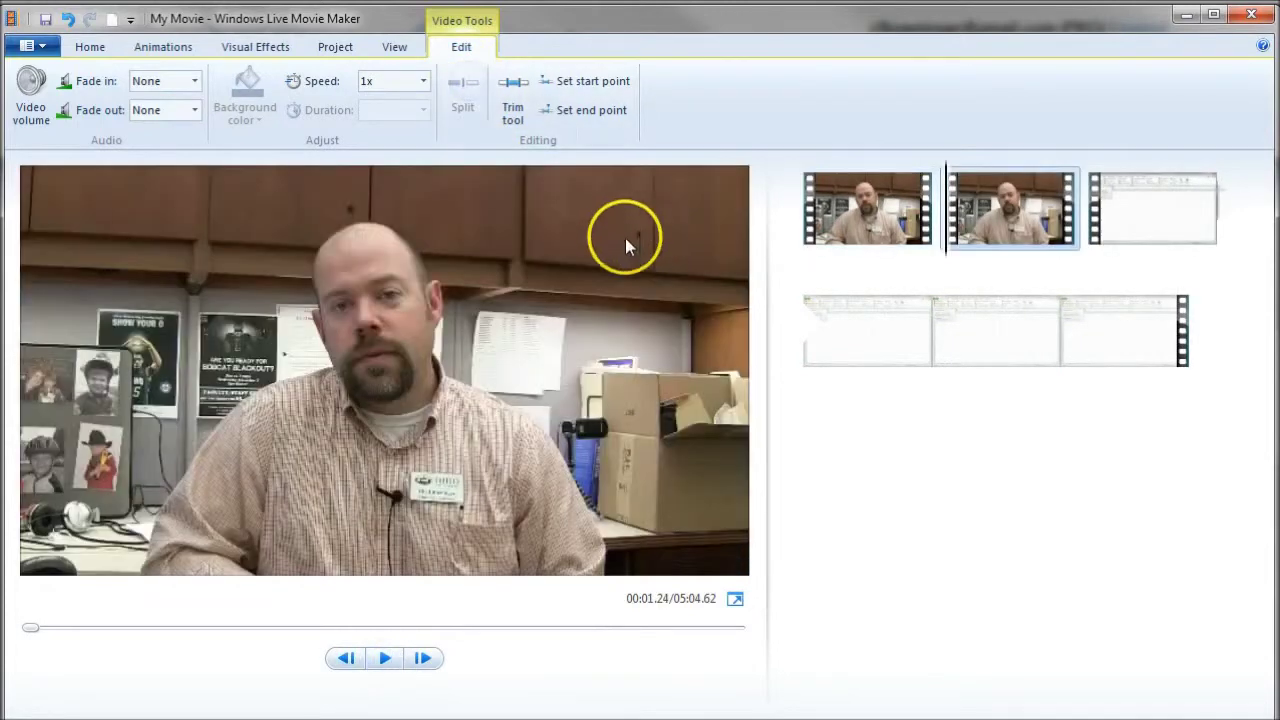
left_click(834, 216)
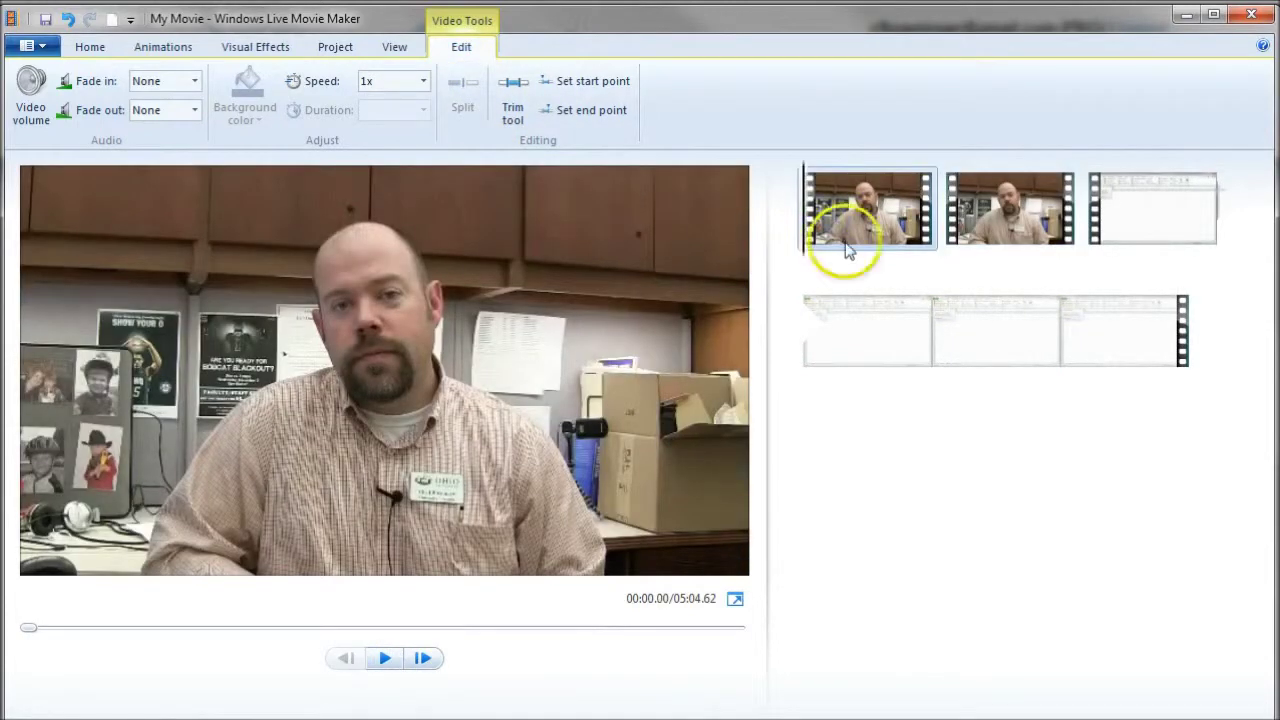
key("Delete")
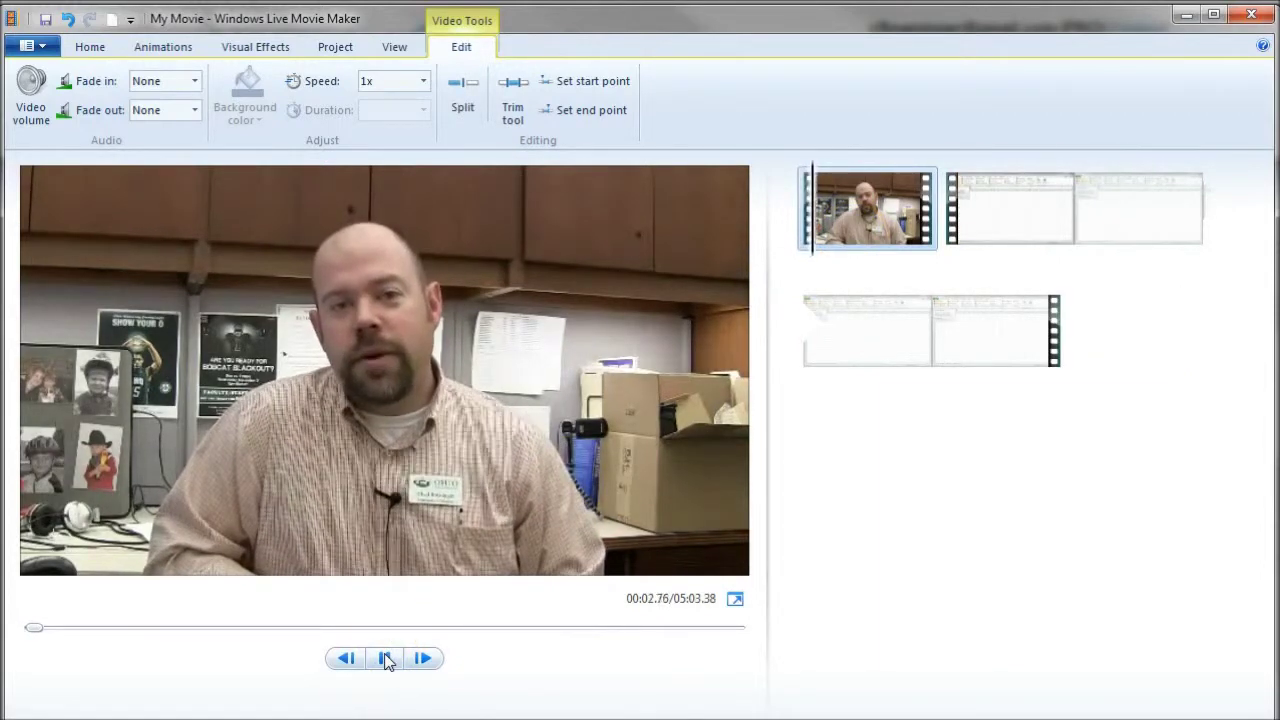
left_click(831, 251)
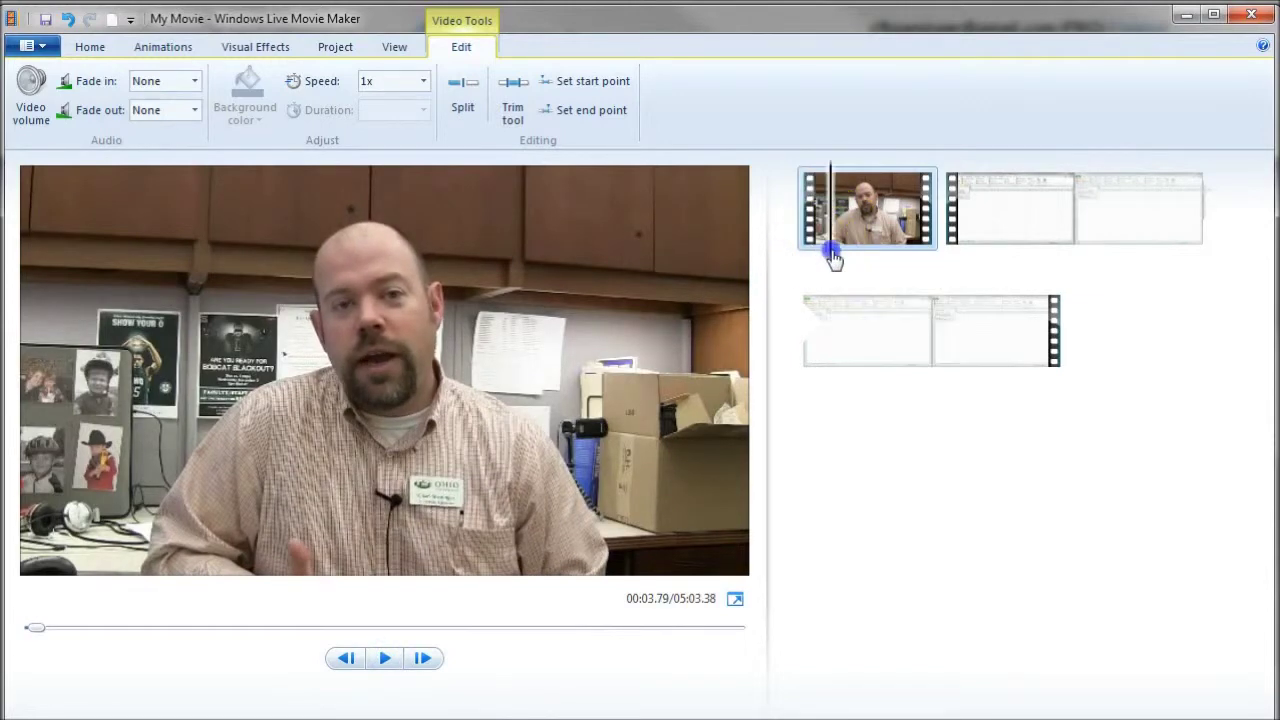
left_click(386, 658)
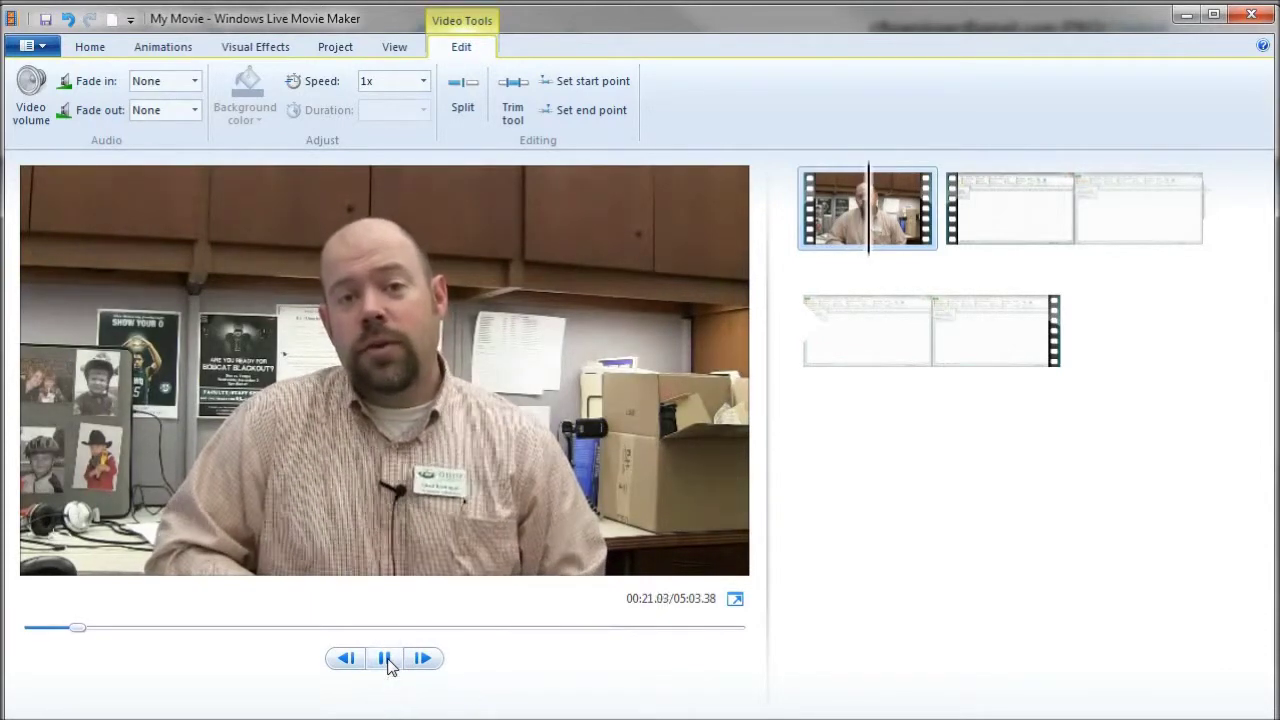
left_click(386, 658)
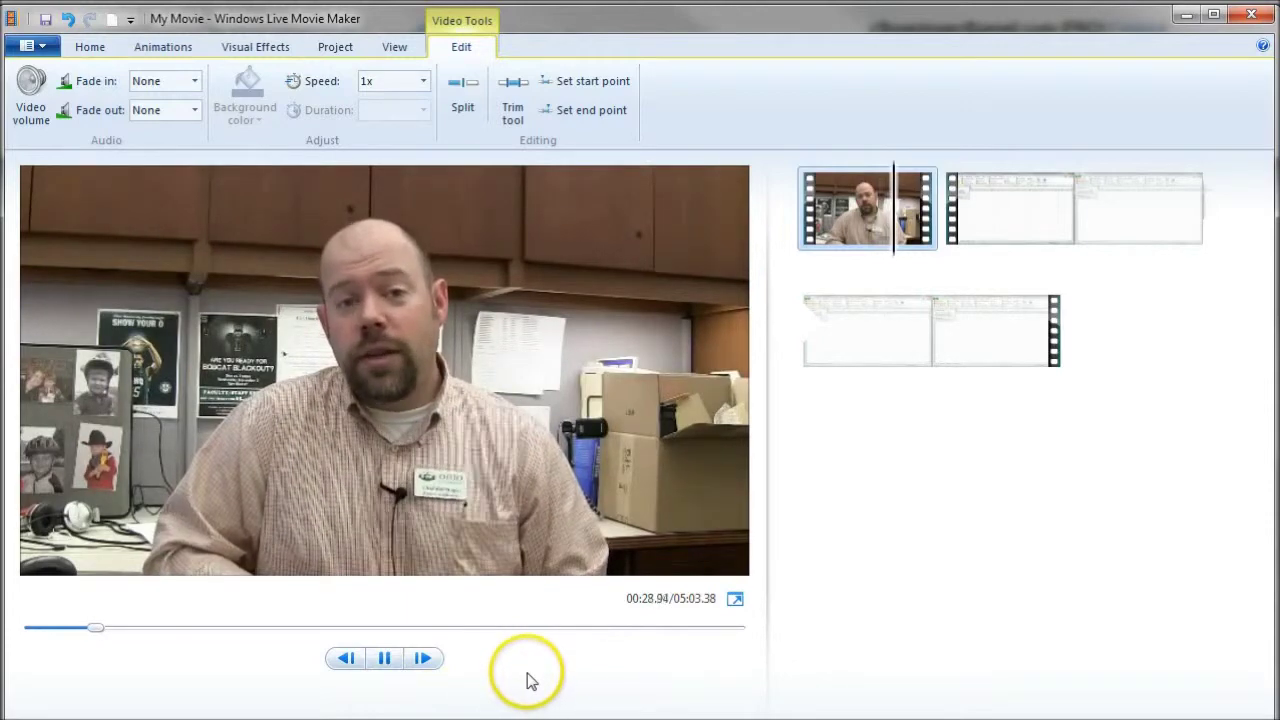
Split the opening clip at 00:30.42, move its second part to the end, and delete its short head
left_click(386, 659)
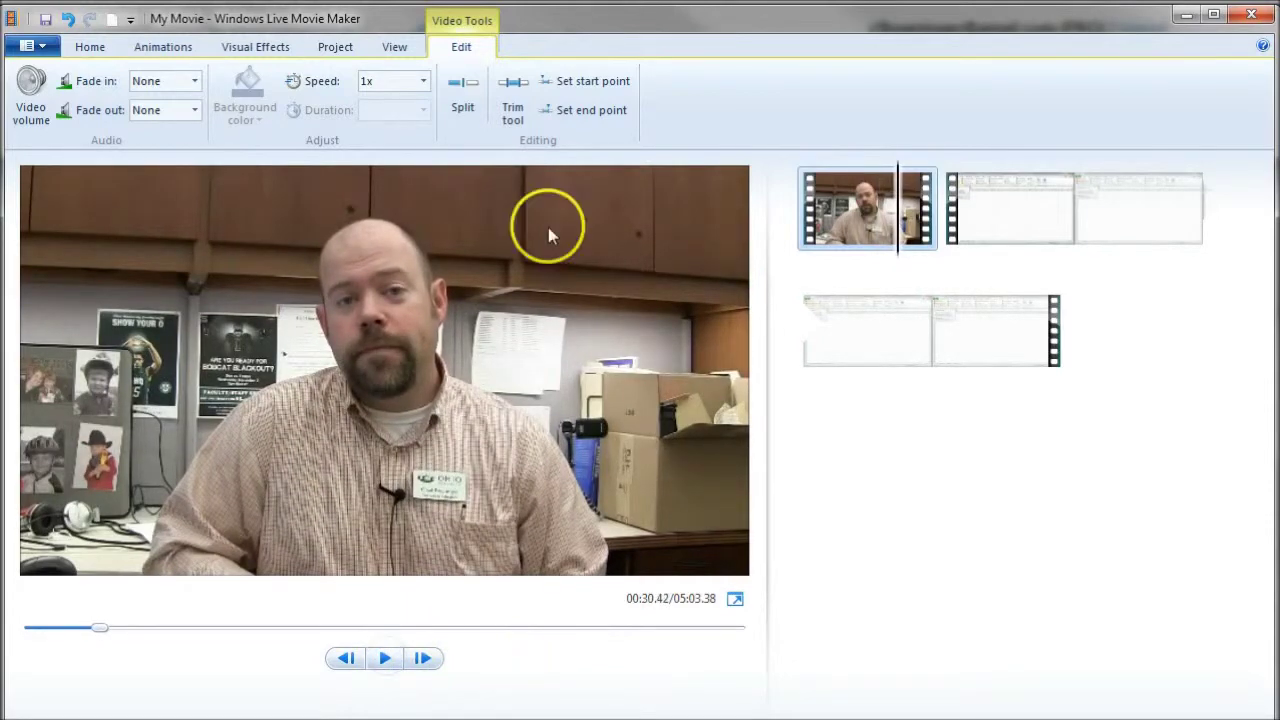
left_click(462, 98)
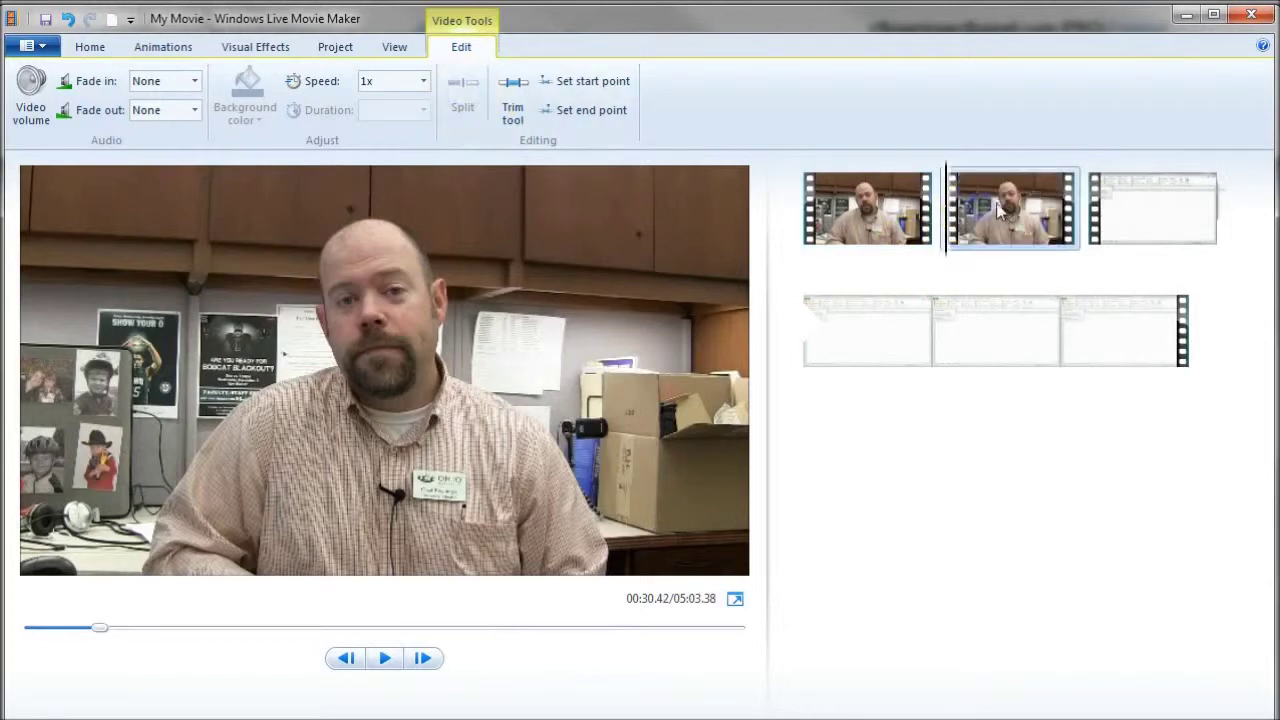
left_click_drag(1000, 210, 1233, 357)
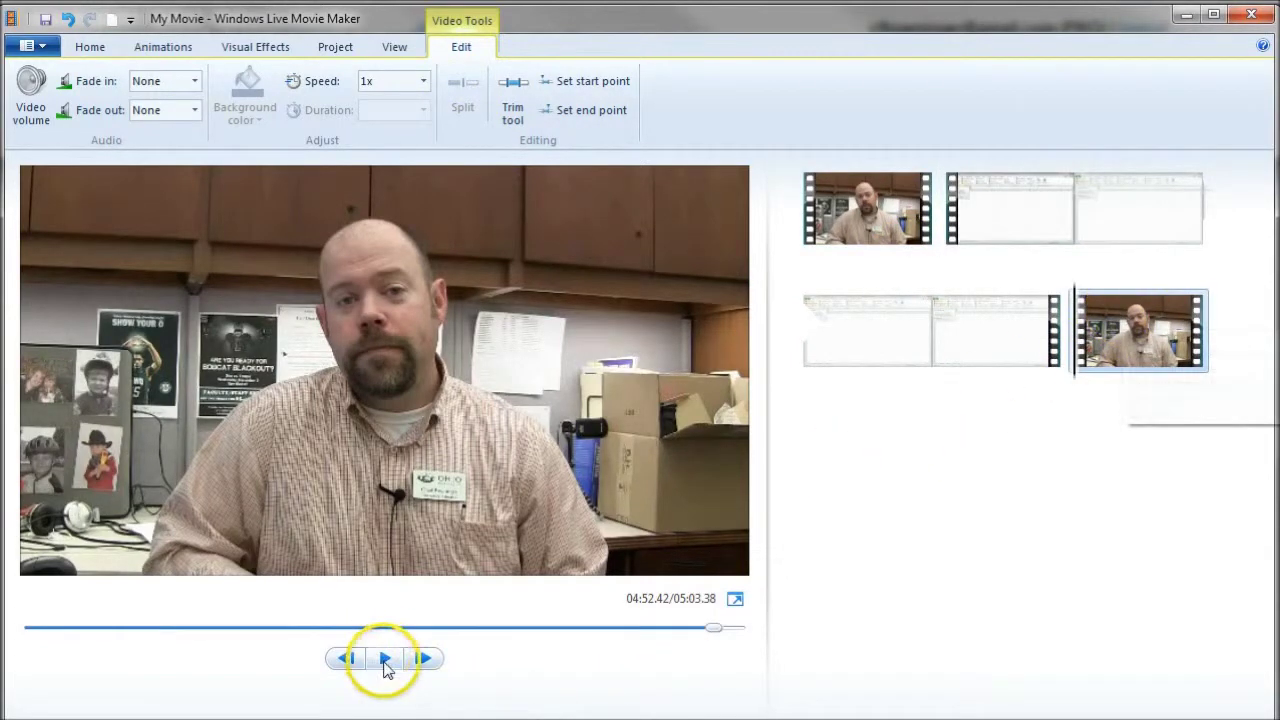
left_click(1077, 362)
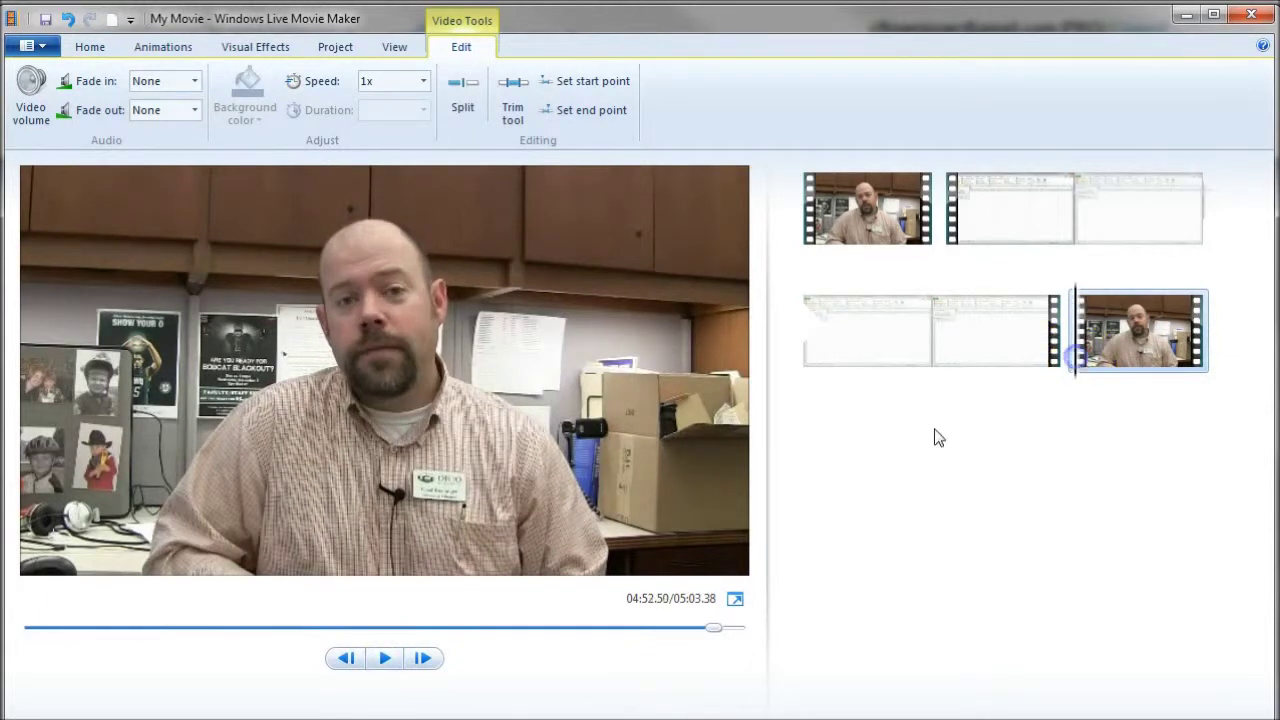
left_click(386, 658)
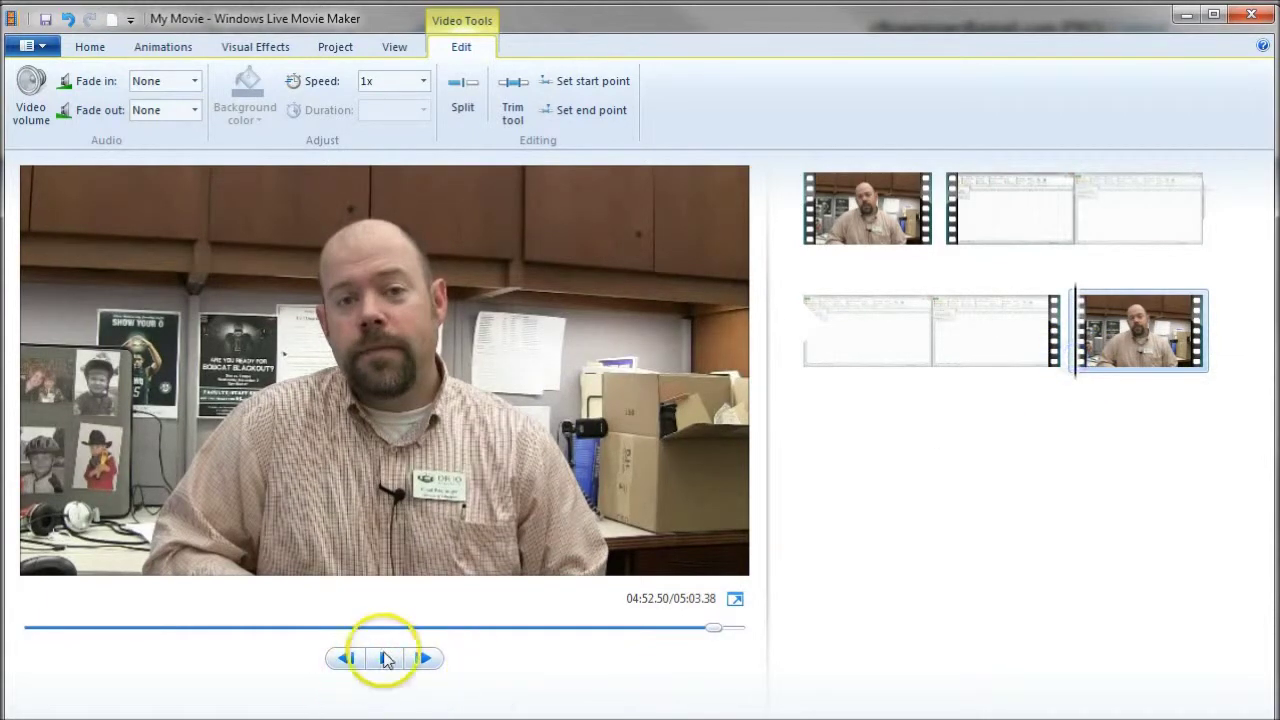
left_click(386, 658)
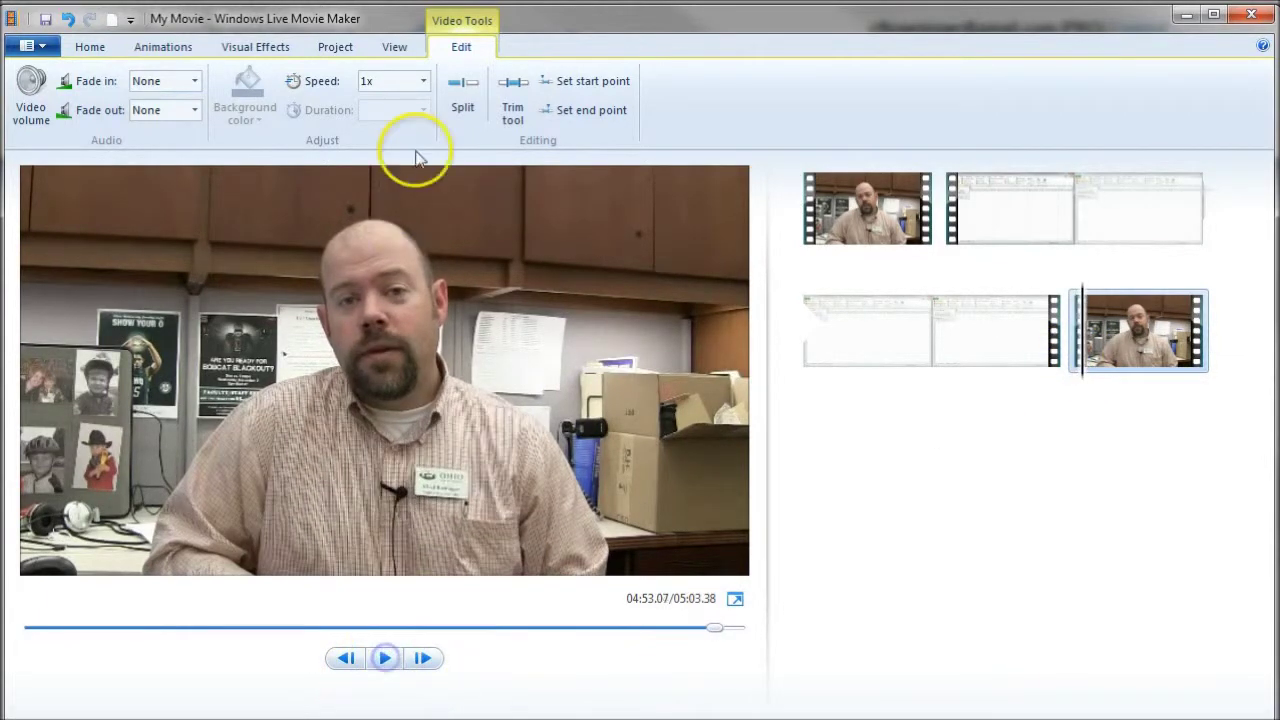
left_click(460, 94)
key("Delete")
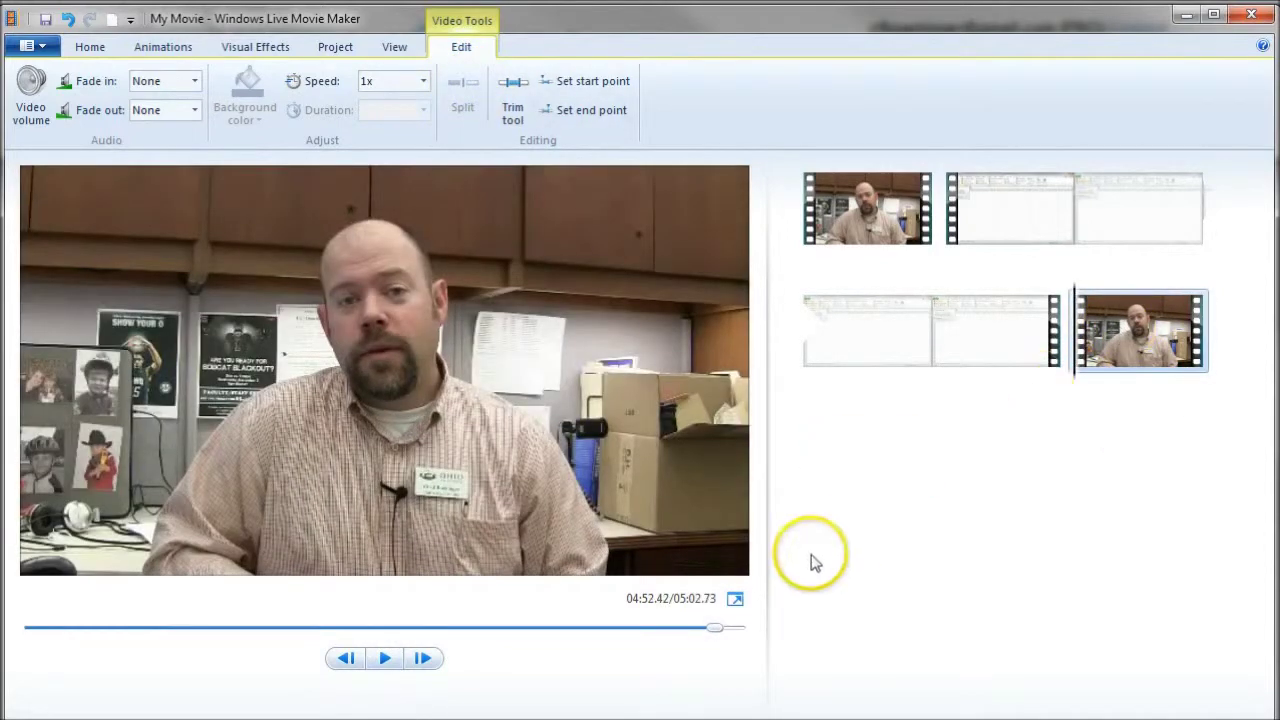
left_click(386, 658)
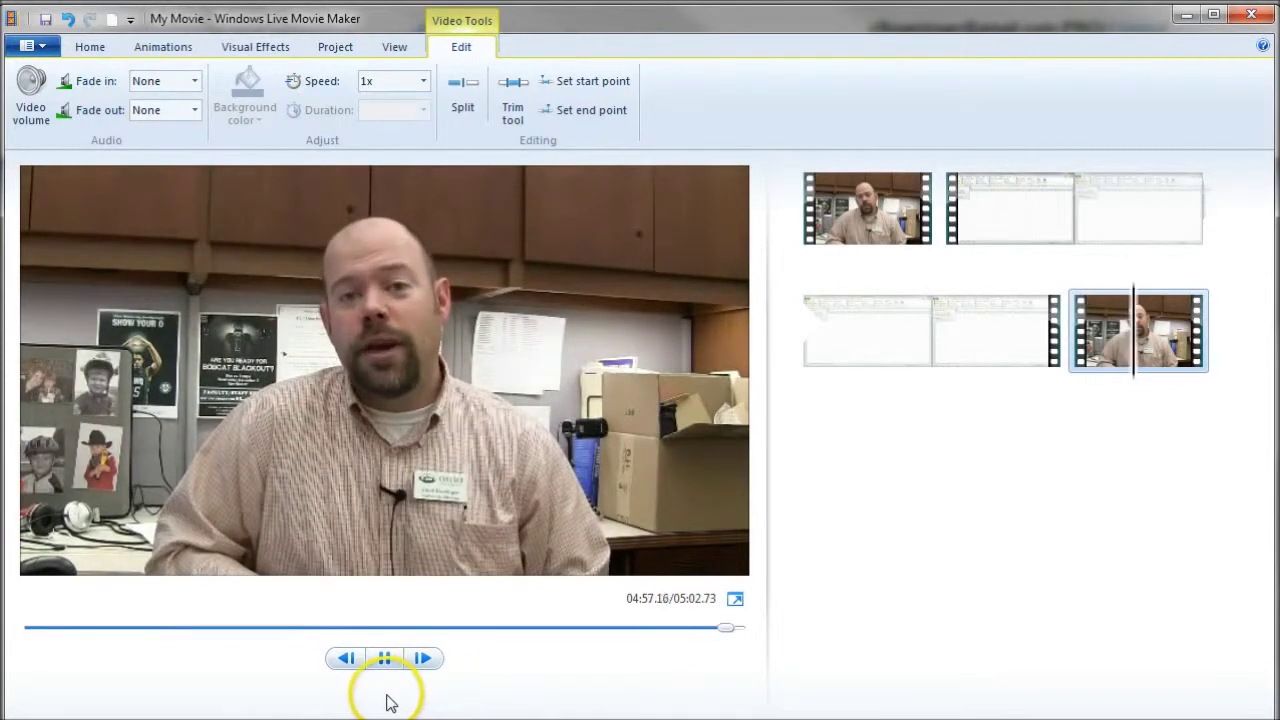
Cut the closing clip's tail at 04:58.93 and return to the movie's beginning
left_click(385, 659)
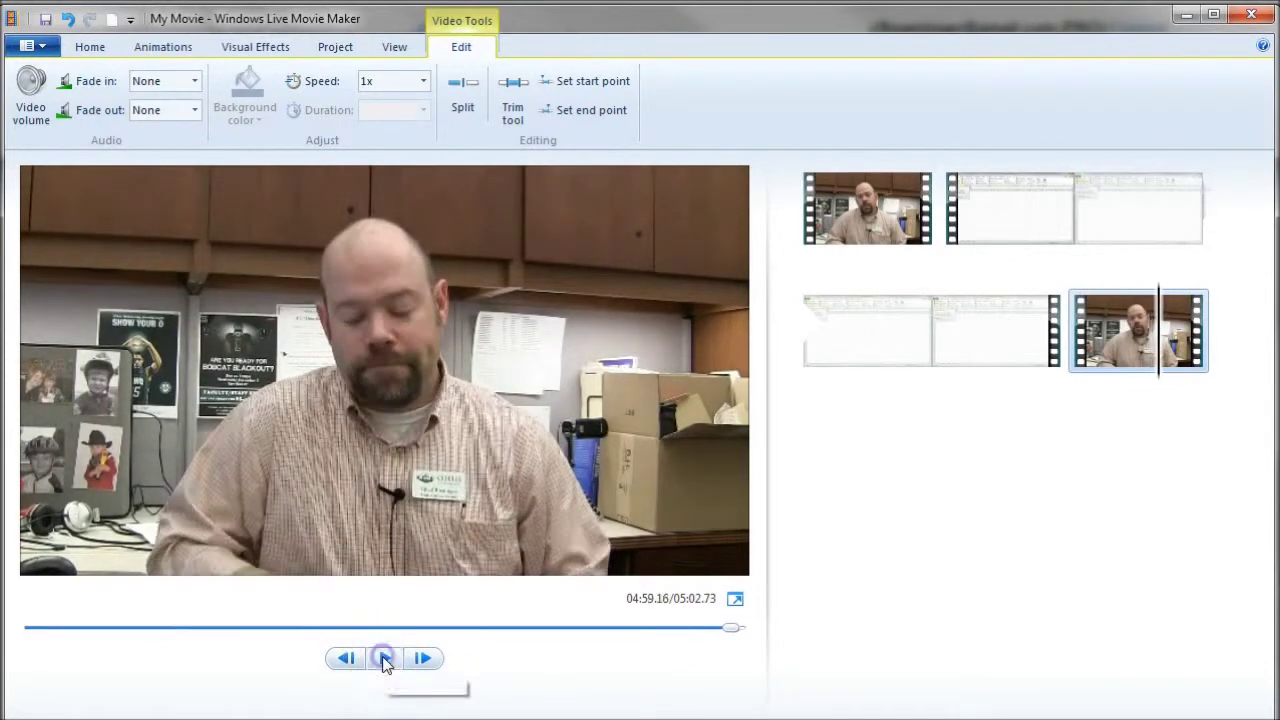
left_click_drag(1188, 341, 1154, 357)
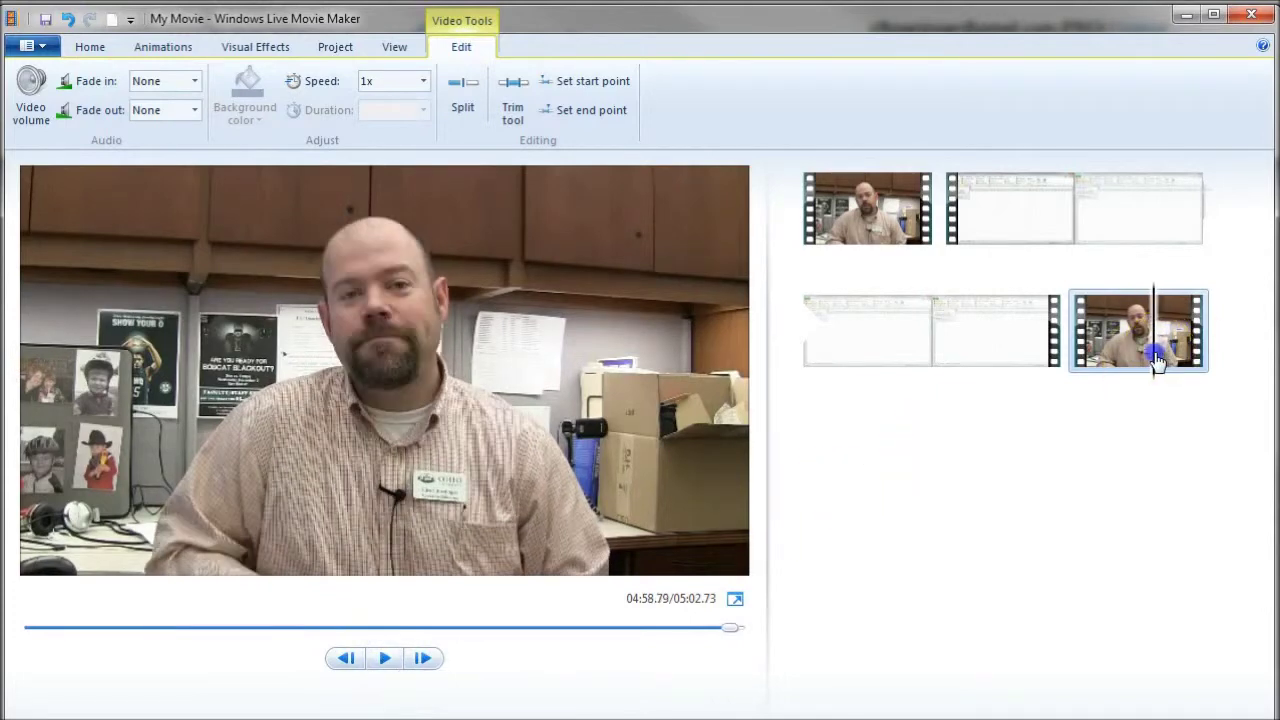
left_click(385, 658)
left_click(385, 658)
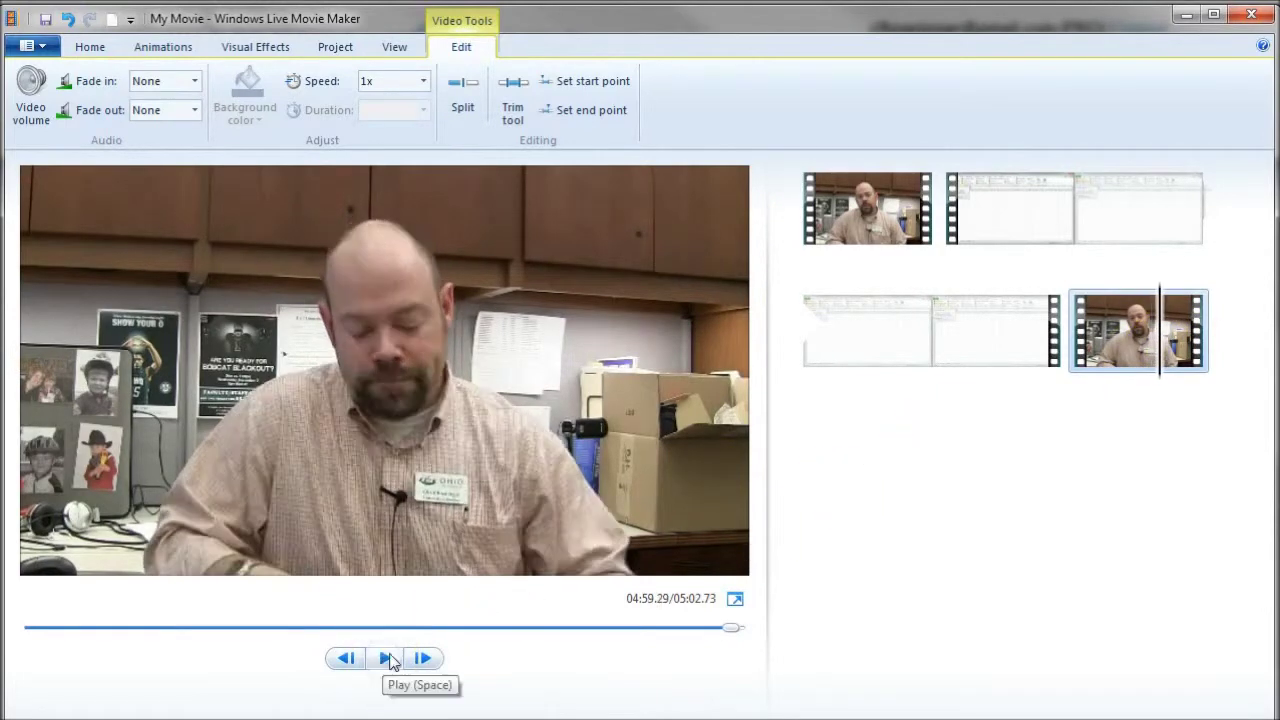
left_click(1143, 371)
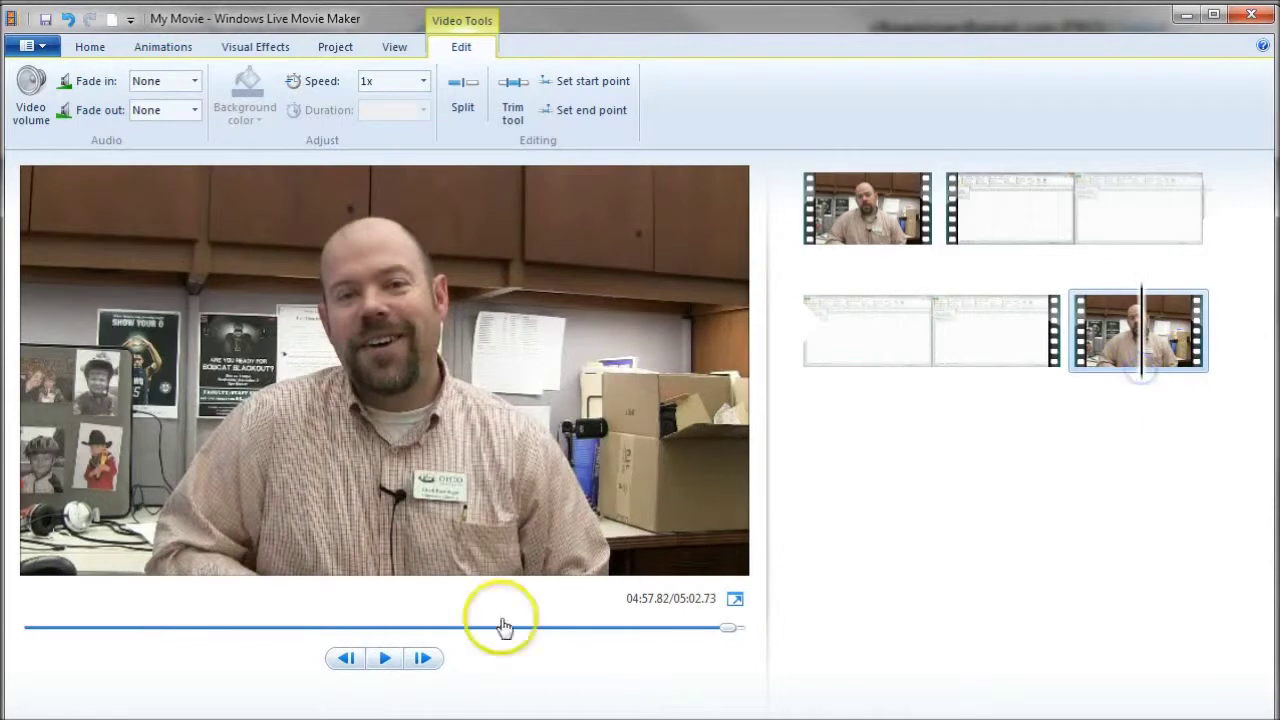
left_click(380, 659)
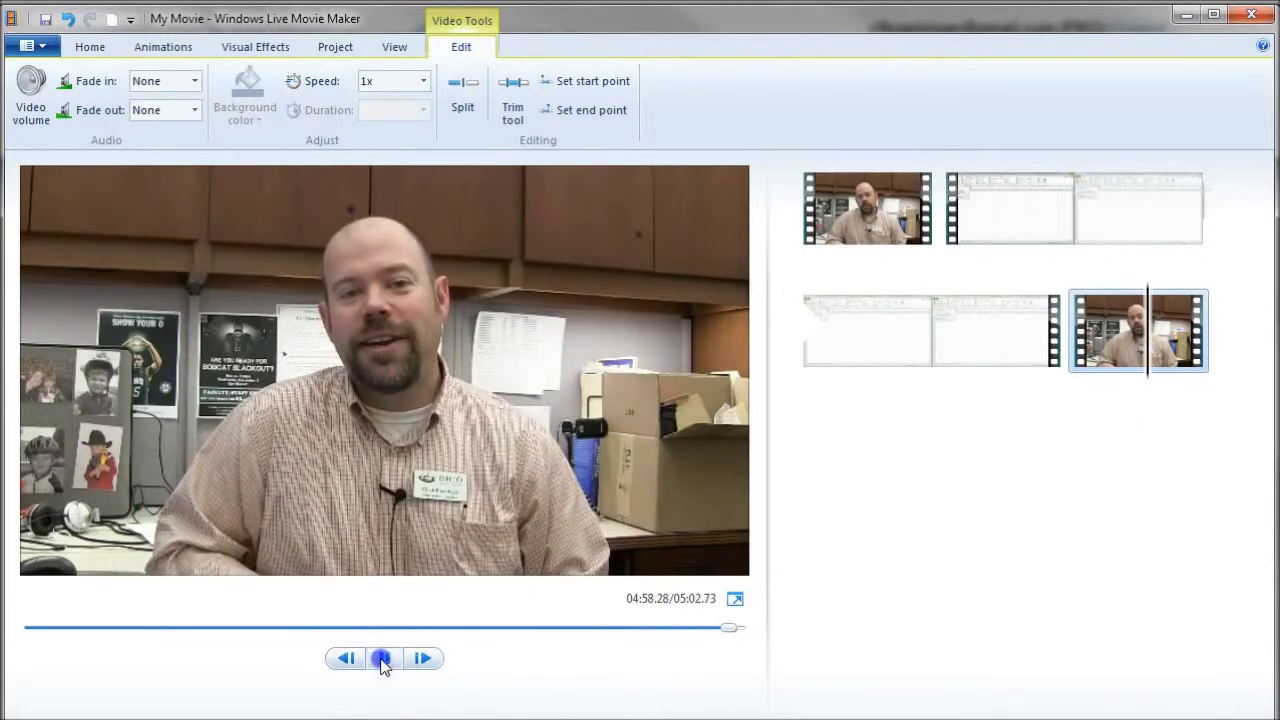
left_click(381, 662)
left_click(1157, 366)
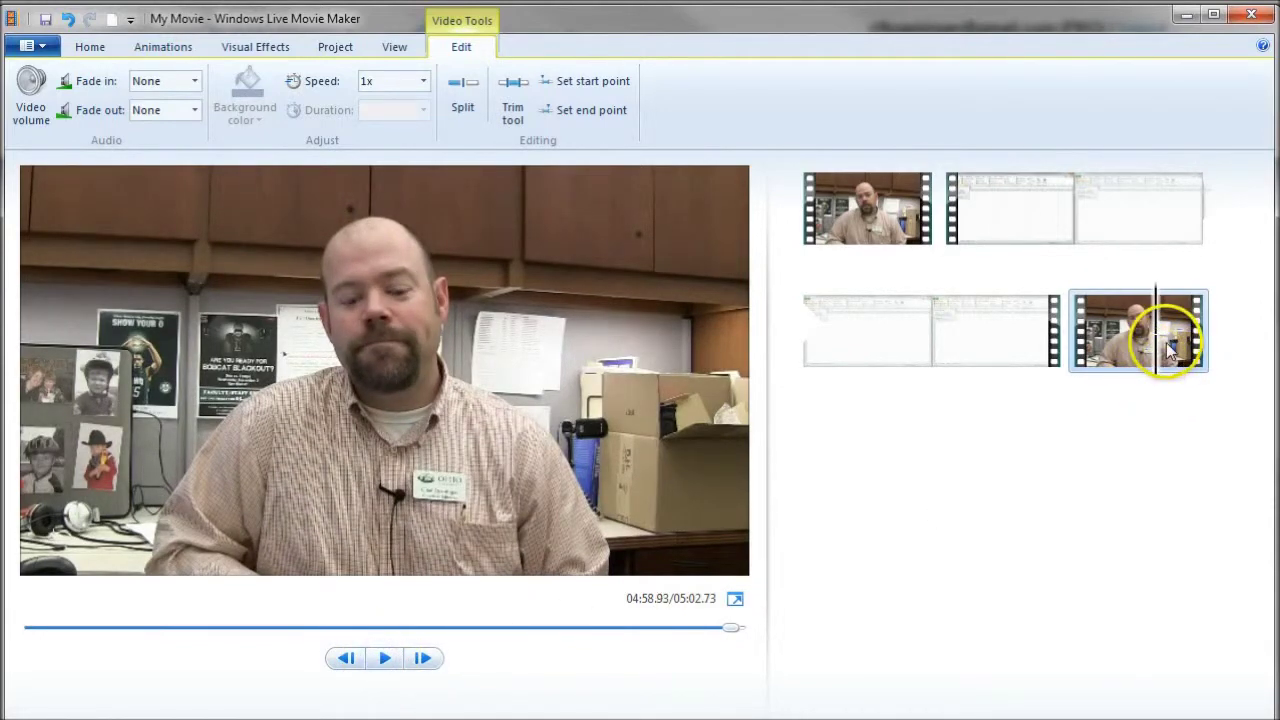
left_click(460, 98)
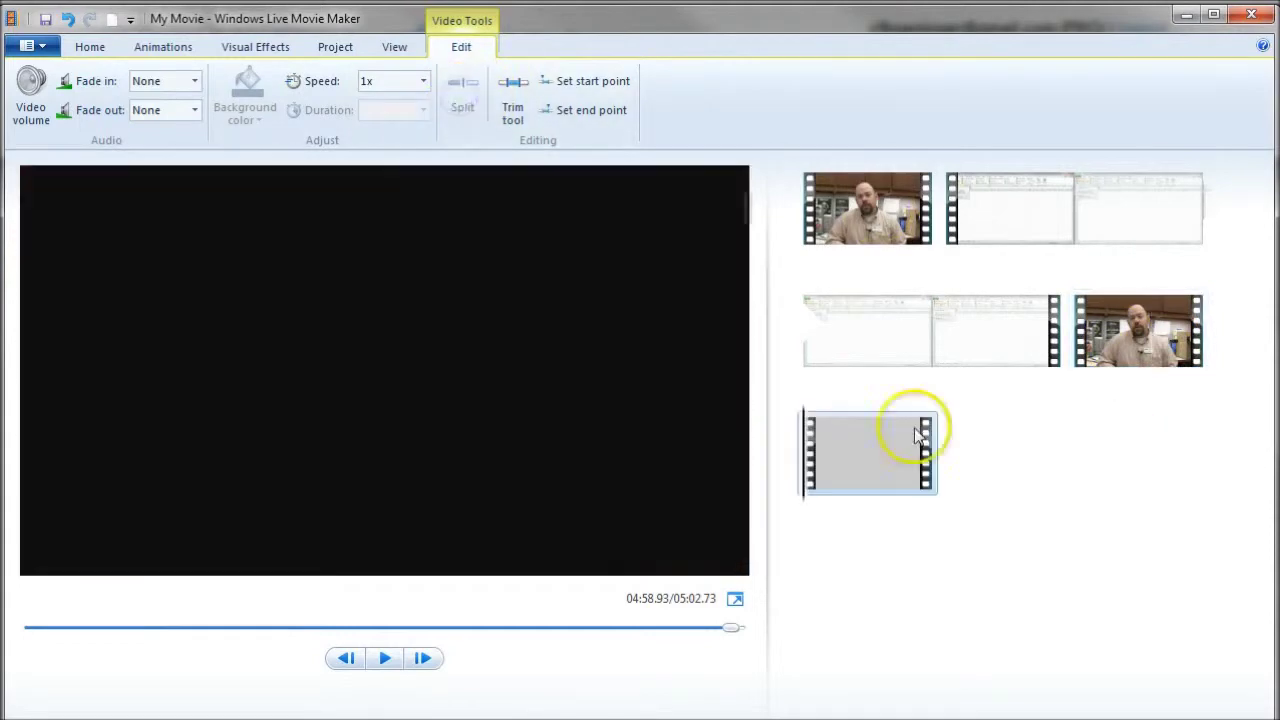
key("Delete")
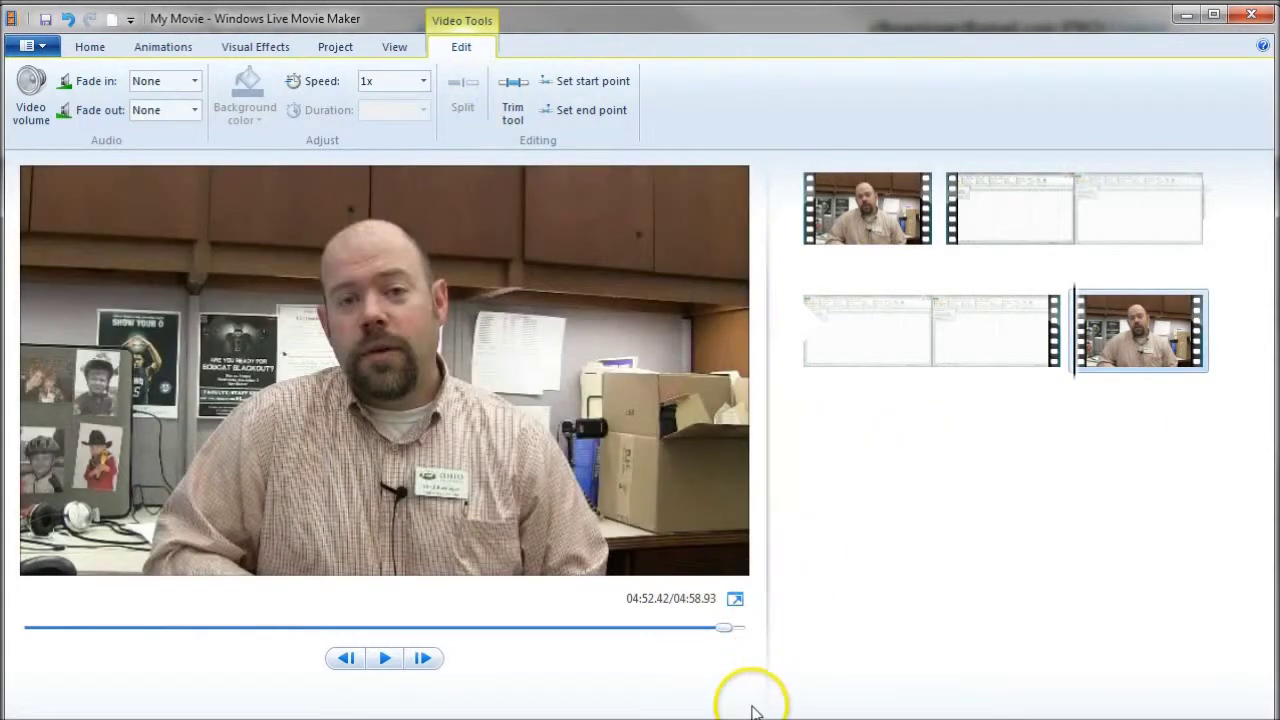
key("Home")
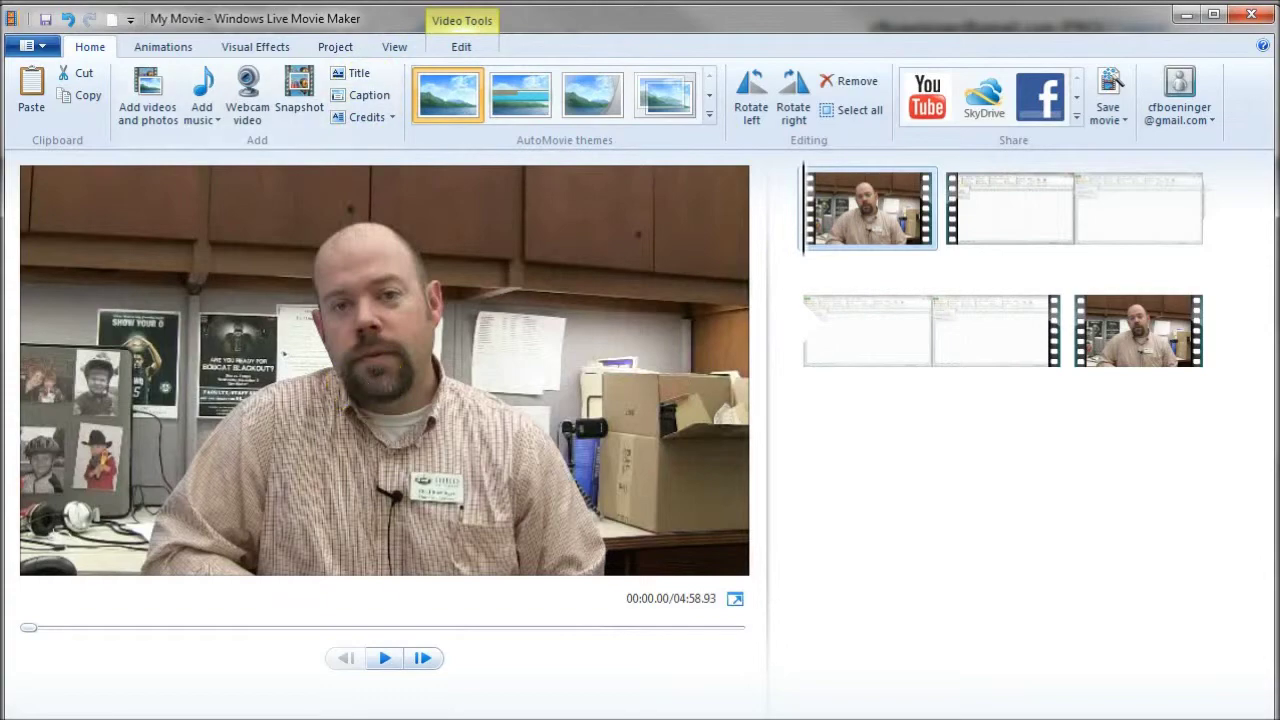
Copy the three signature lines from Evernote's 'Video cuts and pastes' note, then return to Movie Maker
mouse_move(370, 719)
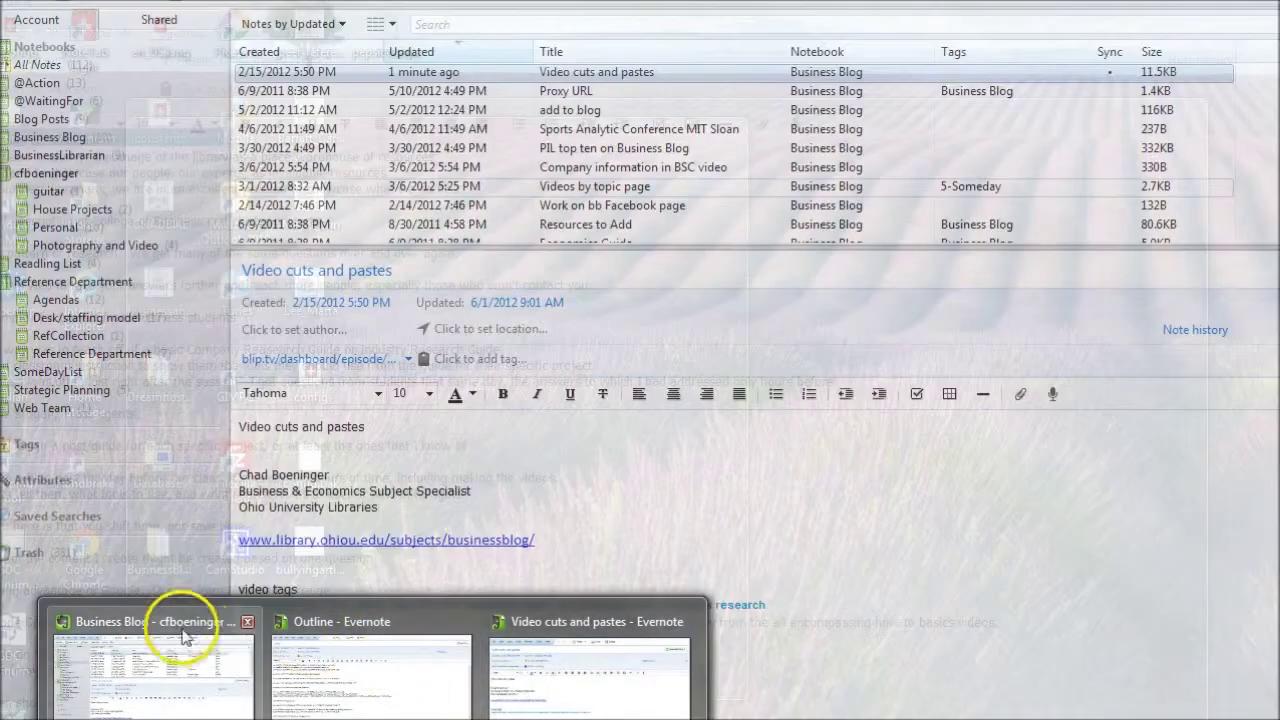
left_click(183, 637)
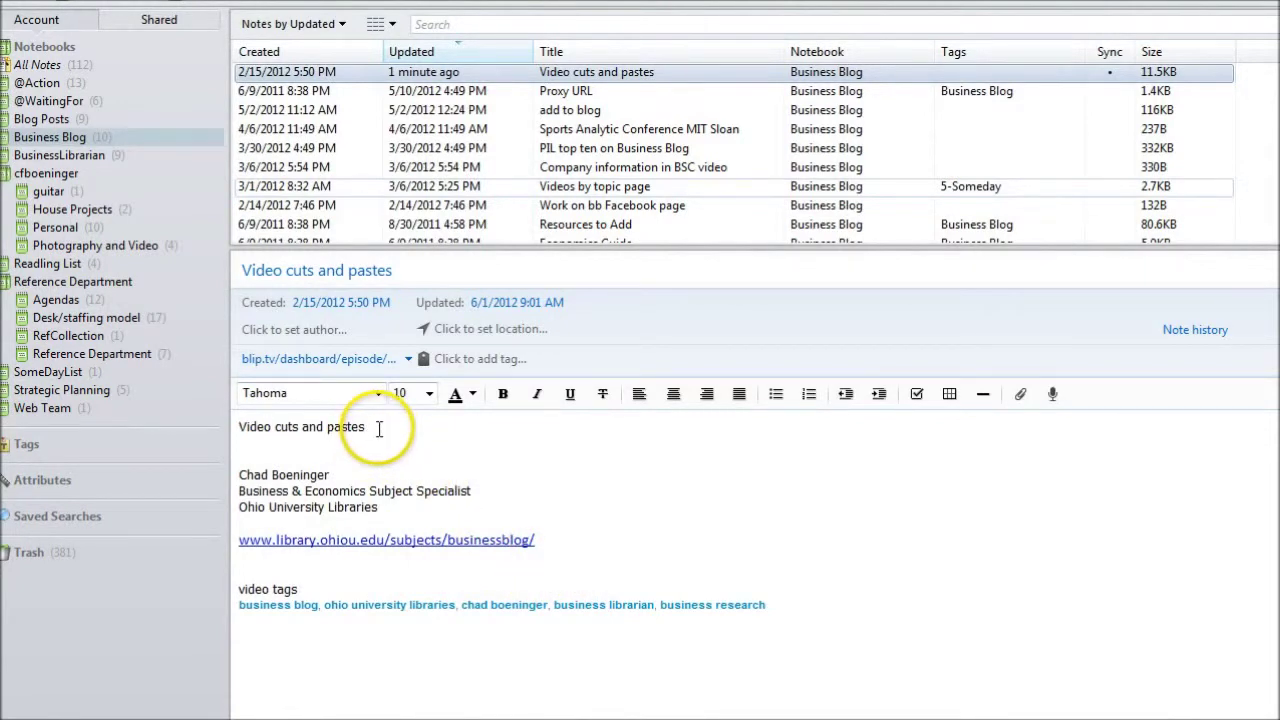
mouse_move(370, 508)
left_mouse_down()
mouse_move(240, 491)
mouse_move(242, 478)
left_mouse_up()
key("ctrl+c")
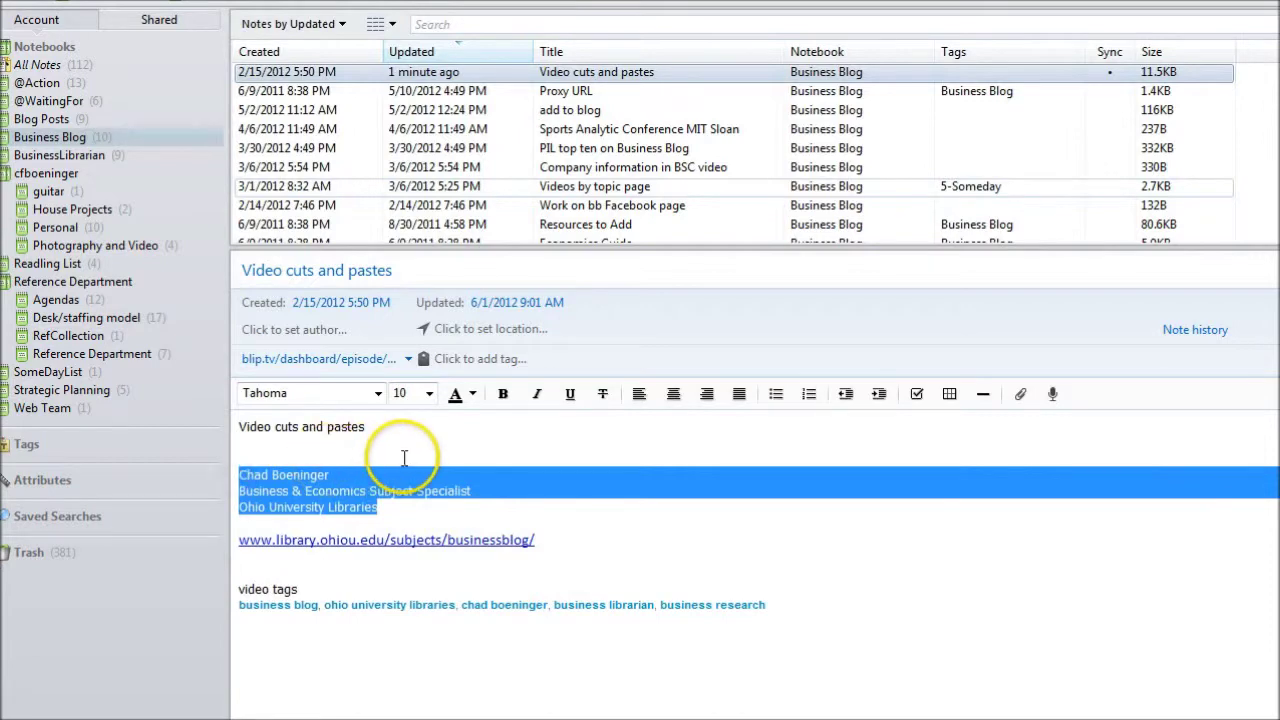
key("alt+Tab")
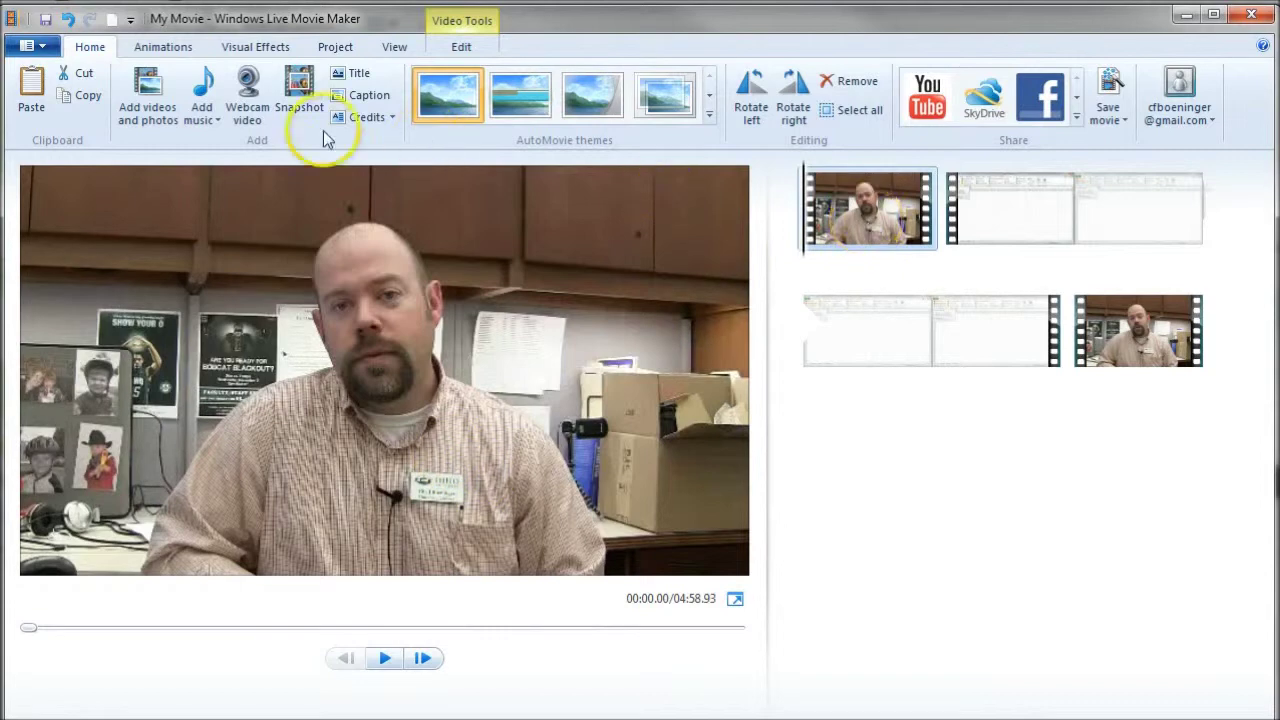
Add a caption with the pasted signature, moved lower, lasting 3.00 seconds with the second effect
left_click(362, 95)
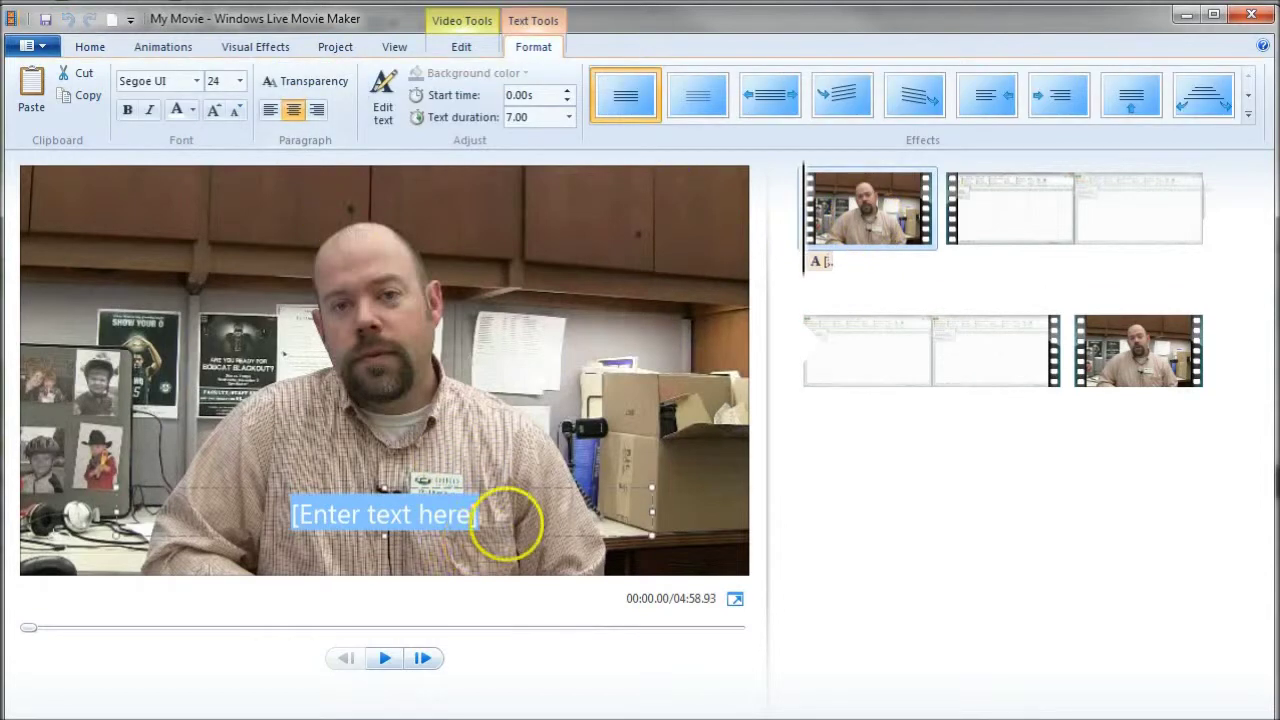
key("ctrl+v")
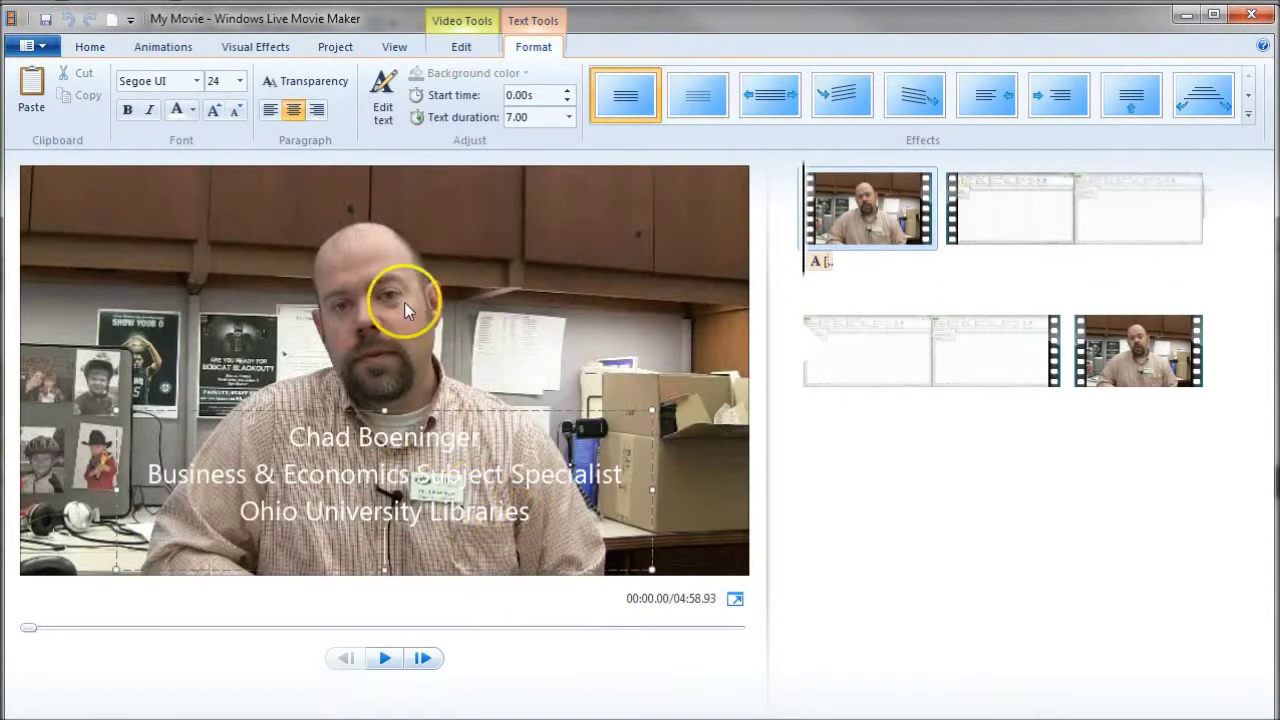
left_click_drag(381, 412, 385, 447)
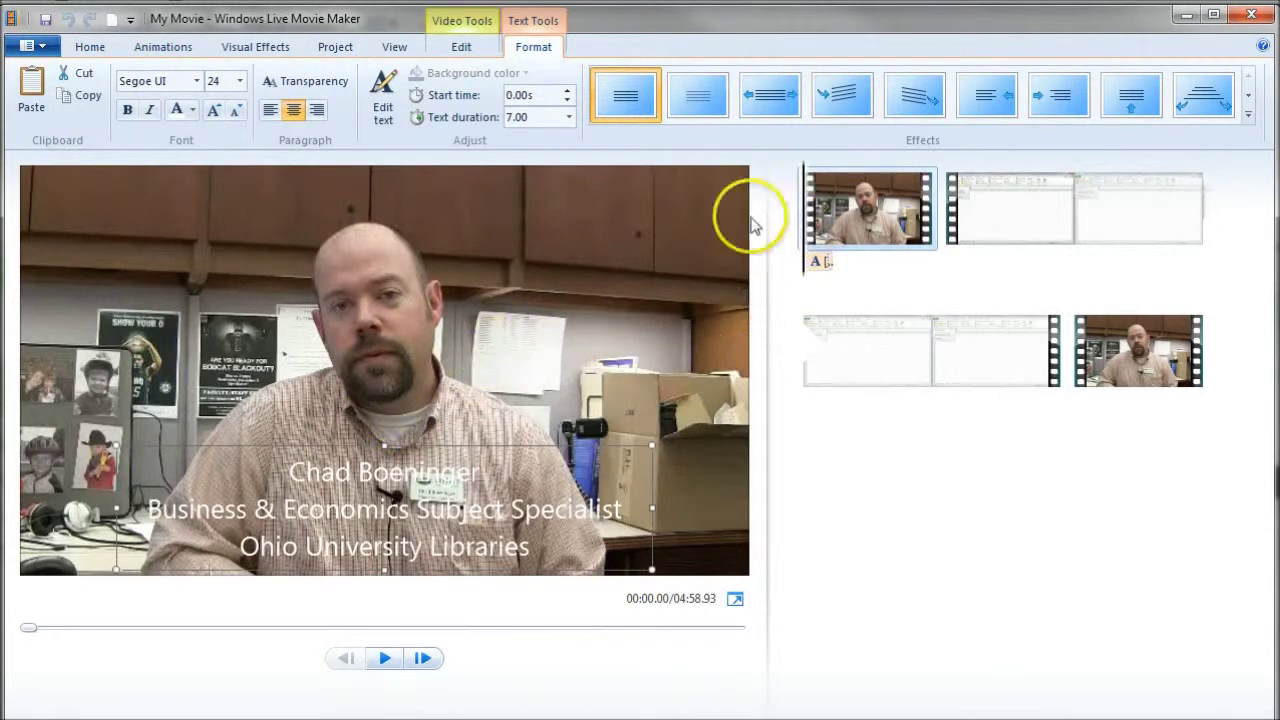
left_click(575, 122)
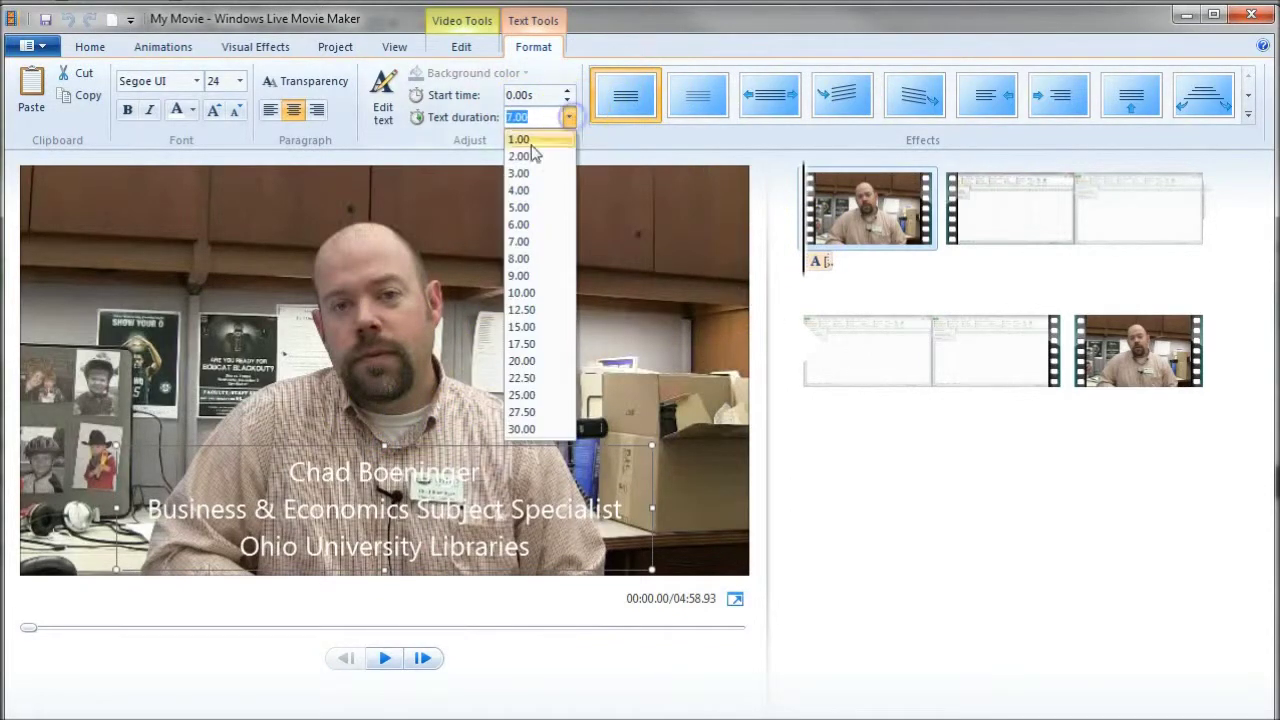
left_click(530, 172)
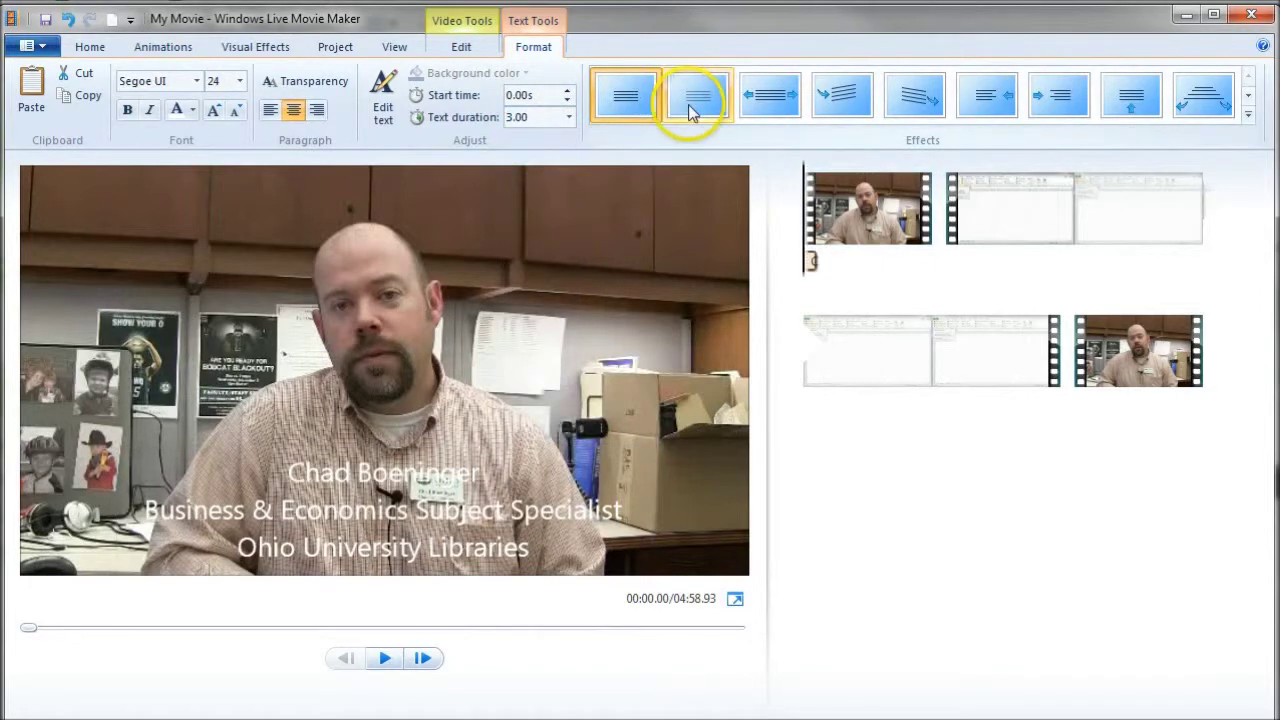
left_click(686, 105)
Preview the caption, then select the blog web address in the Evernote note
left_click(388, 660)
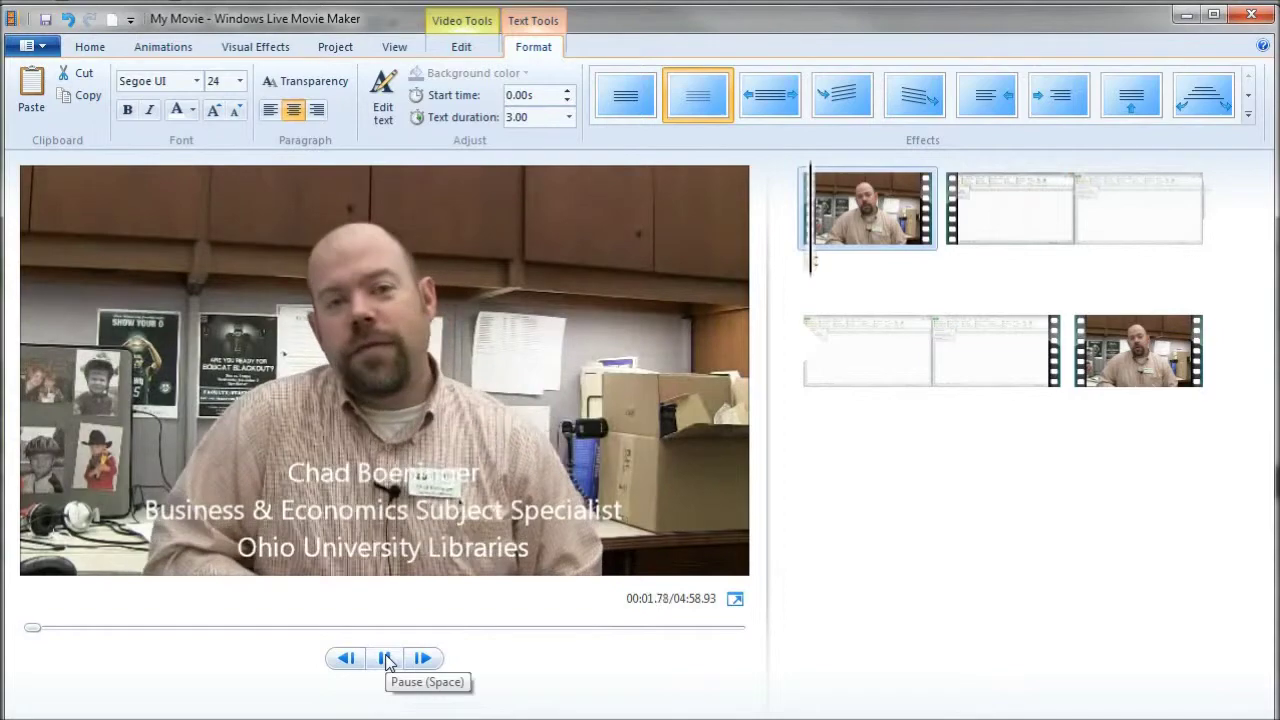
left_click(386, 658)
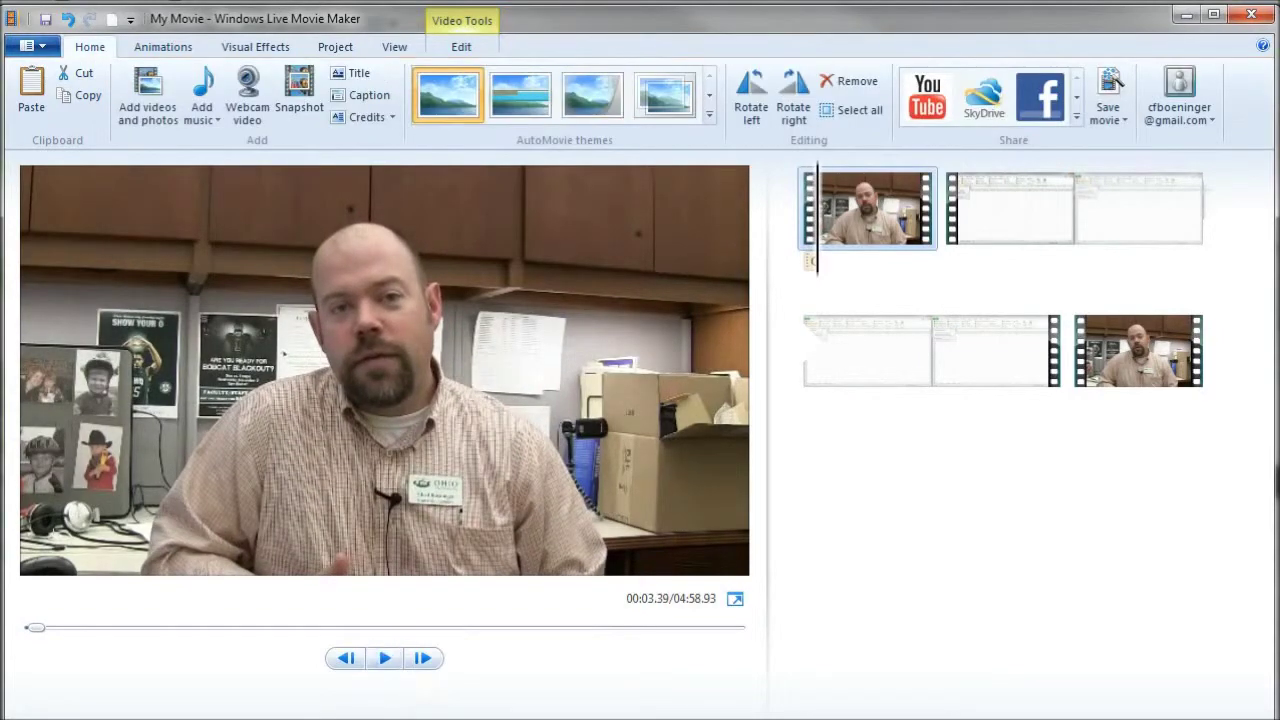
left_click(229, 651)
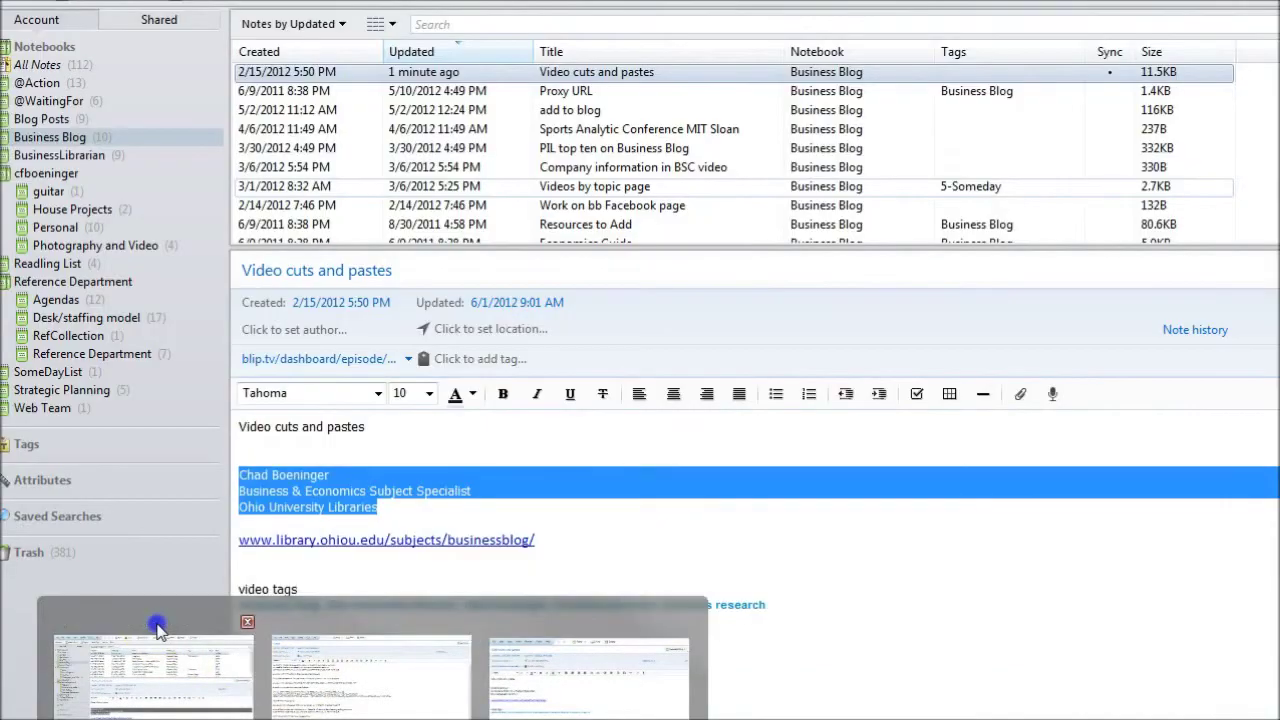
left_click_drag(535, 540, 343, 540)
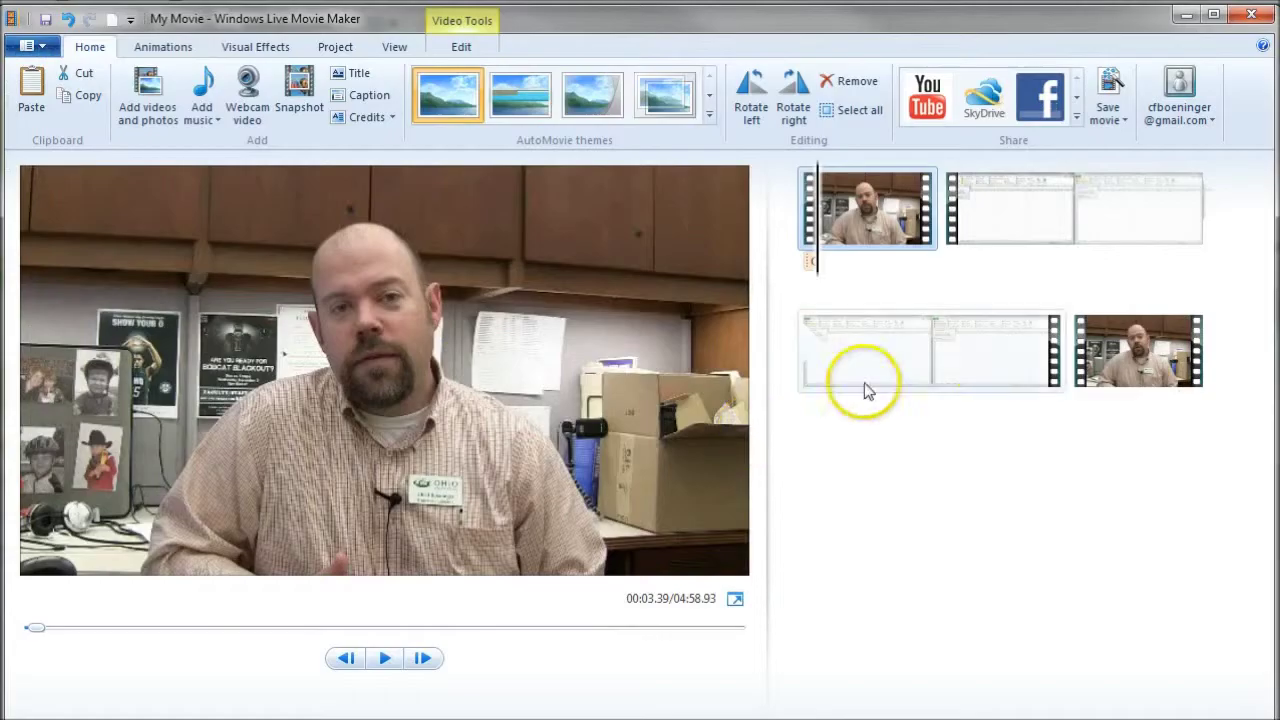
Play through the final webcam clip's closing seconds and pause at 04:55.05
left_click(1094, 320)
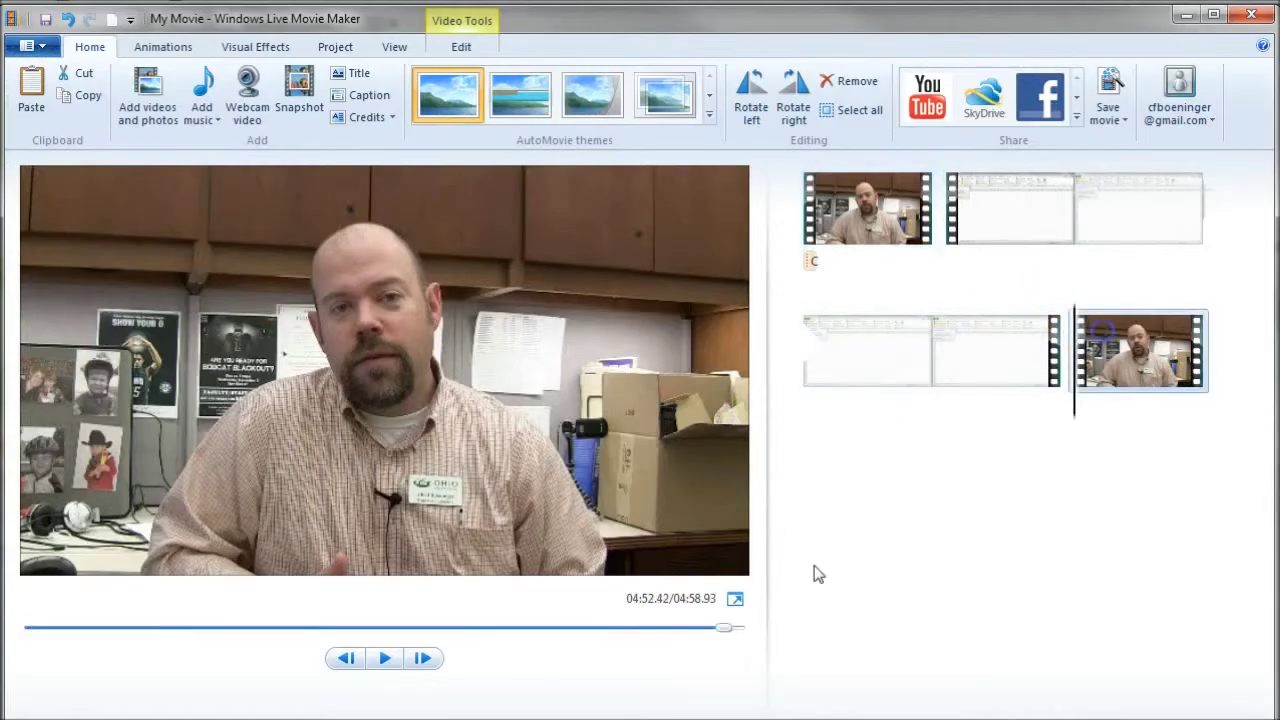
left_click_drag(1072, 411, 1140, 411)
left_click(384, 659)
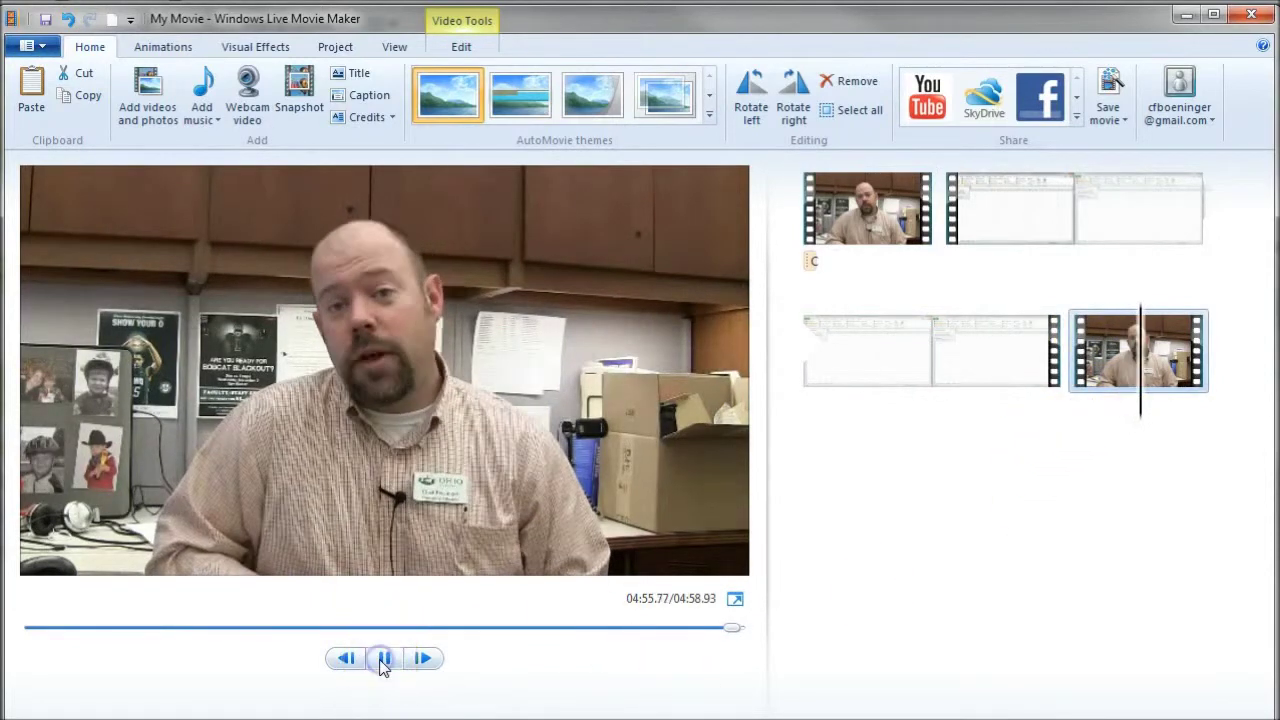
left_click(384, 660)
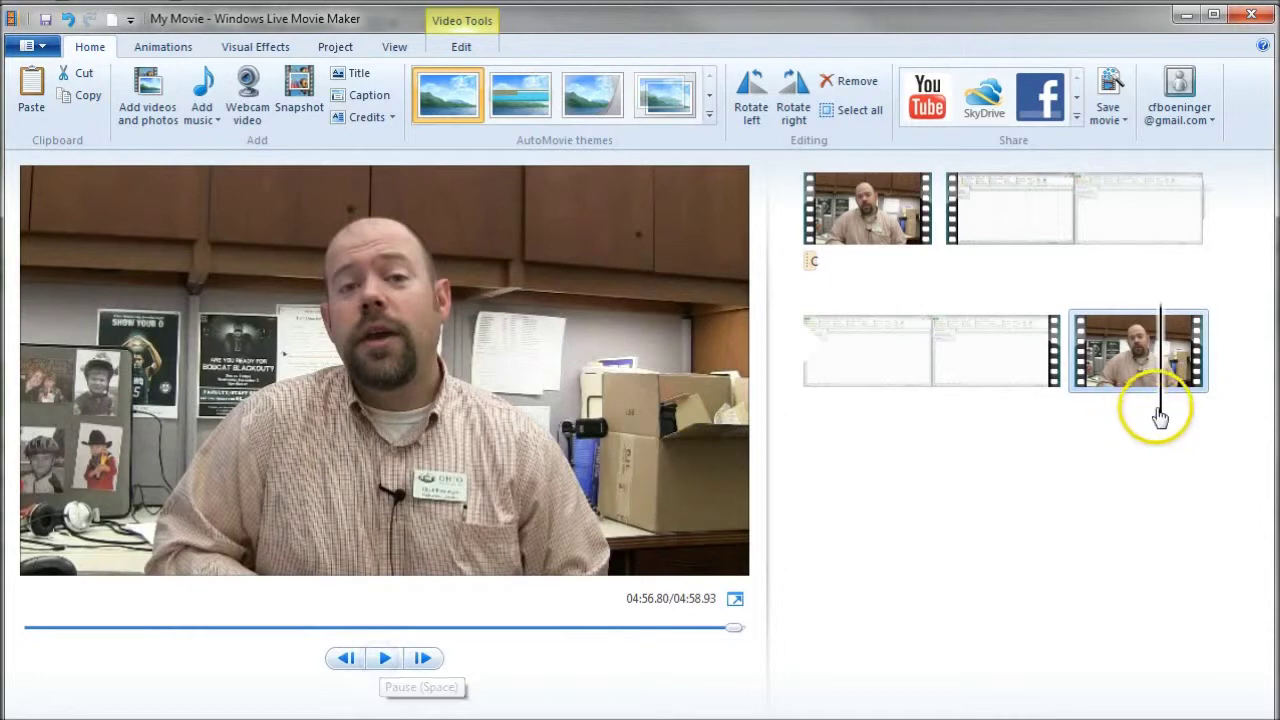
left_click_drag(1160, 415, 1108, 400)
left_click(383, 659)
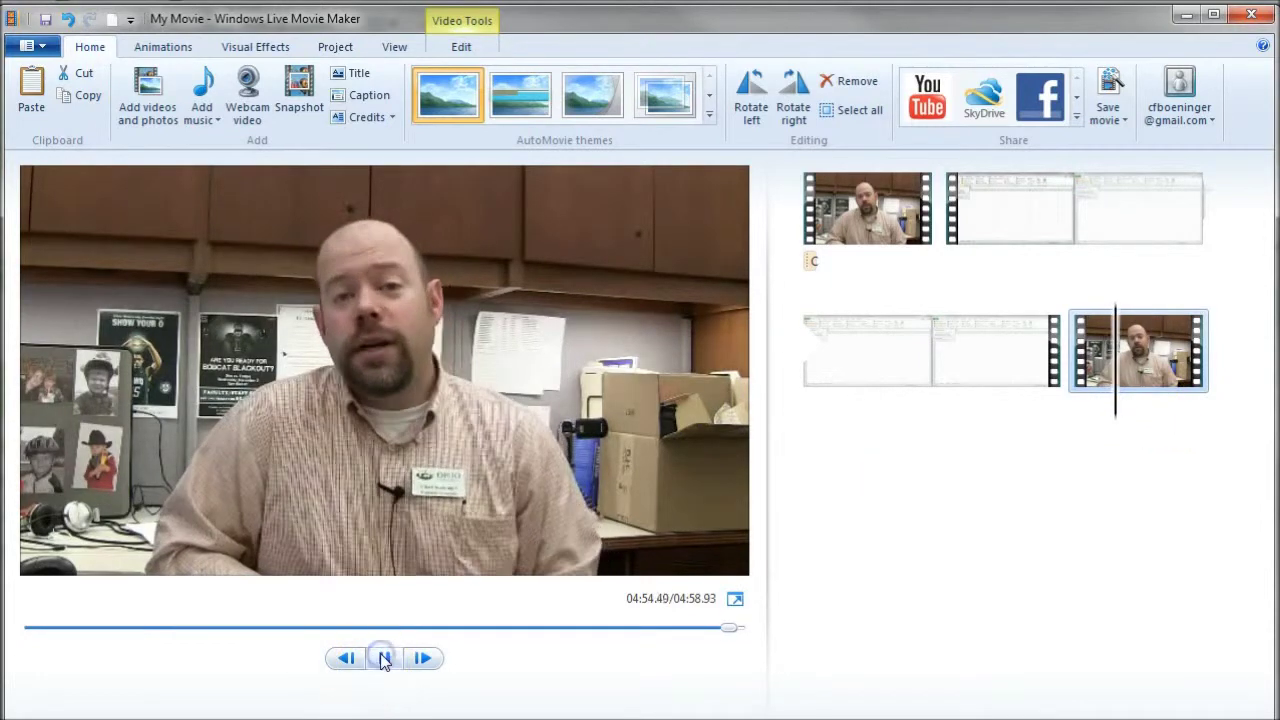
left_click(382, 657)
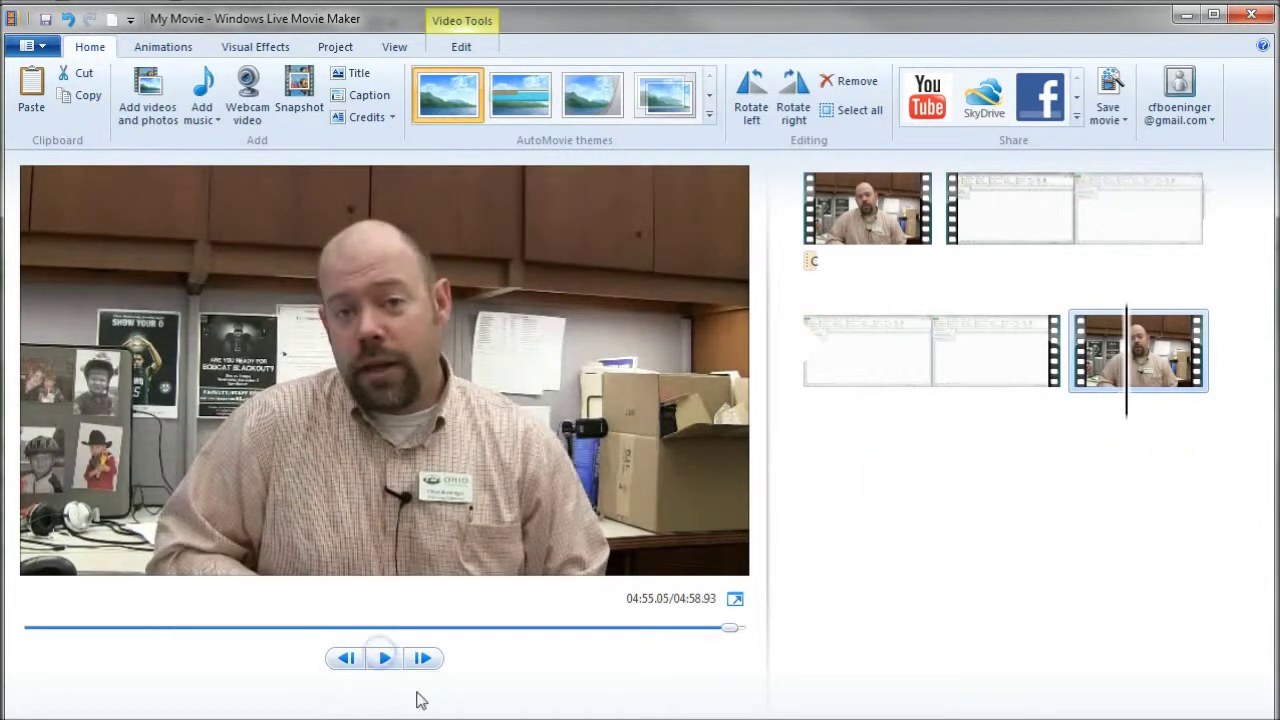
left_click(368, 97)
type("www.library.ohiou.edu/subjects/businessblog/")
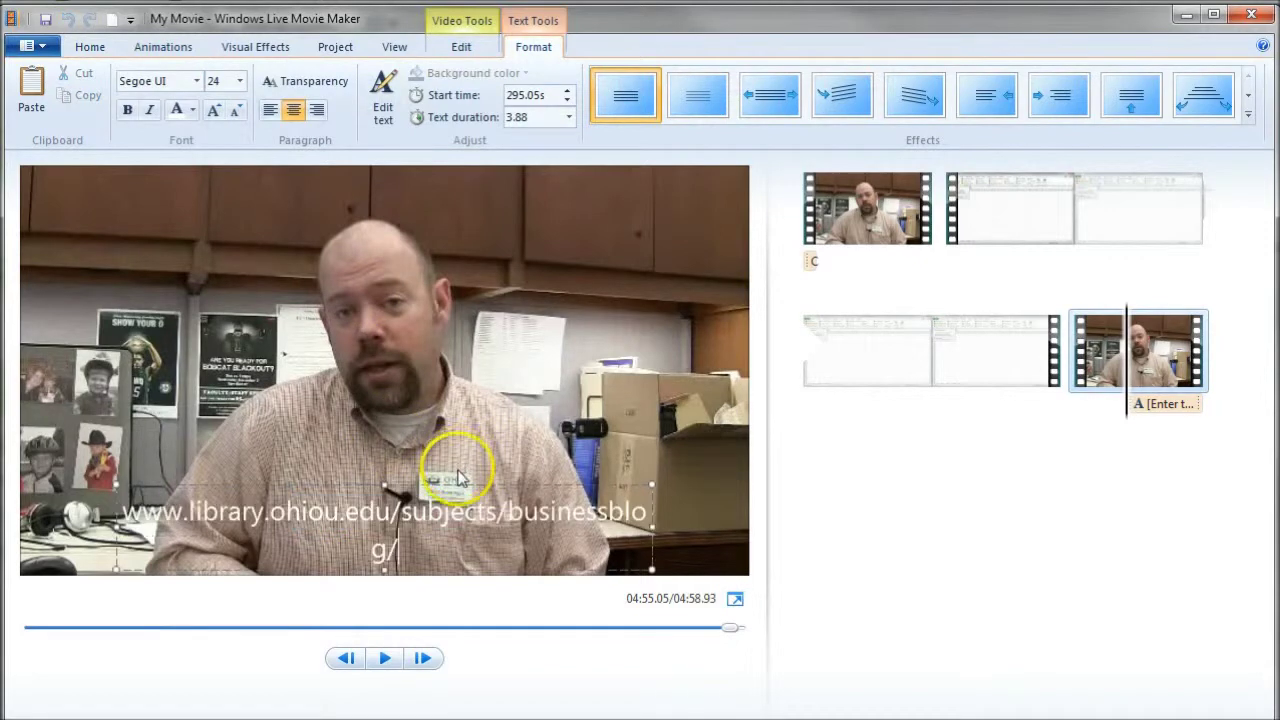
left_click(239, 81)
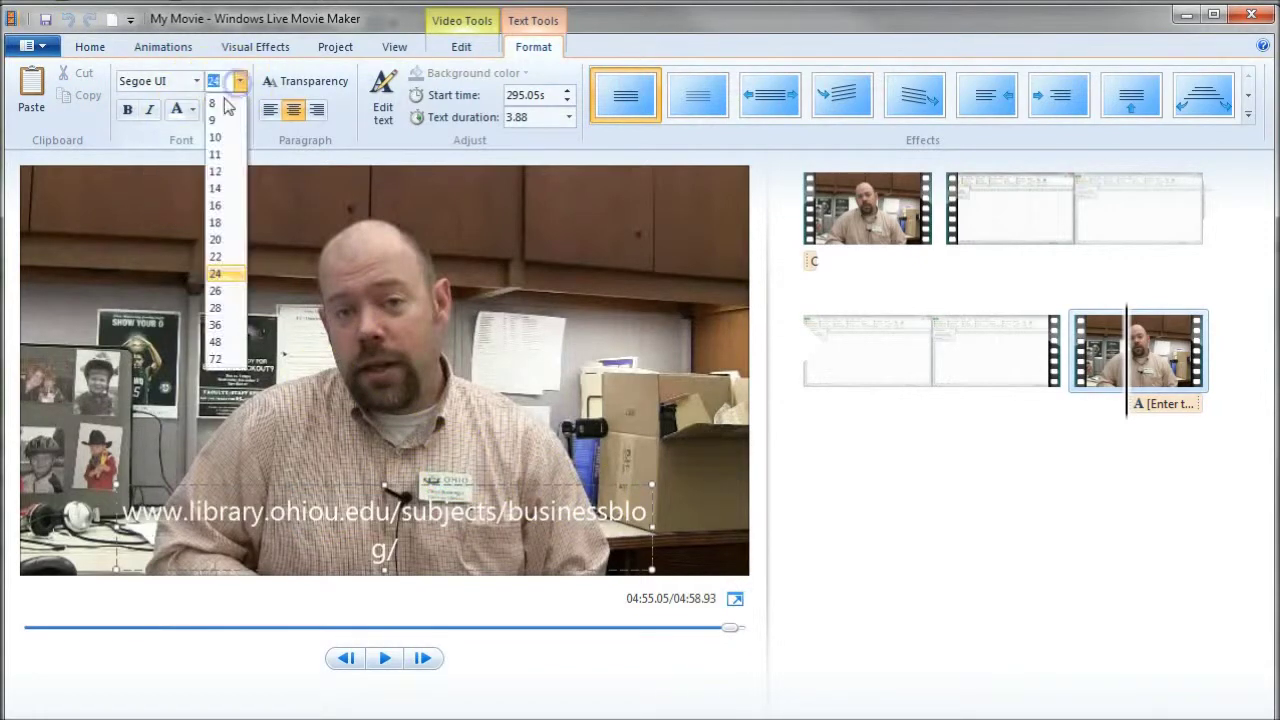
left_click(216, 188)
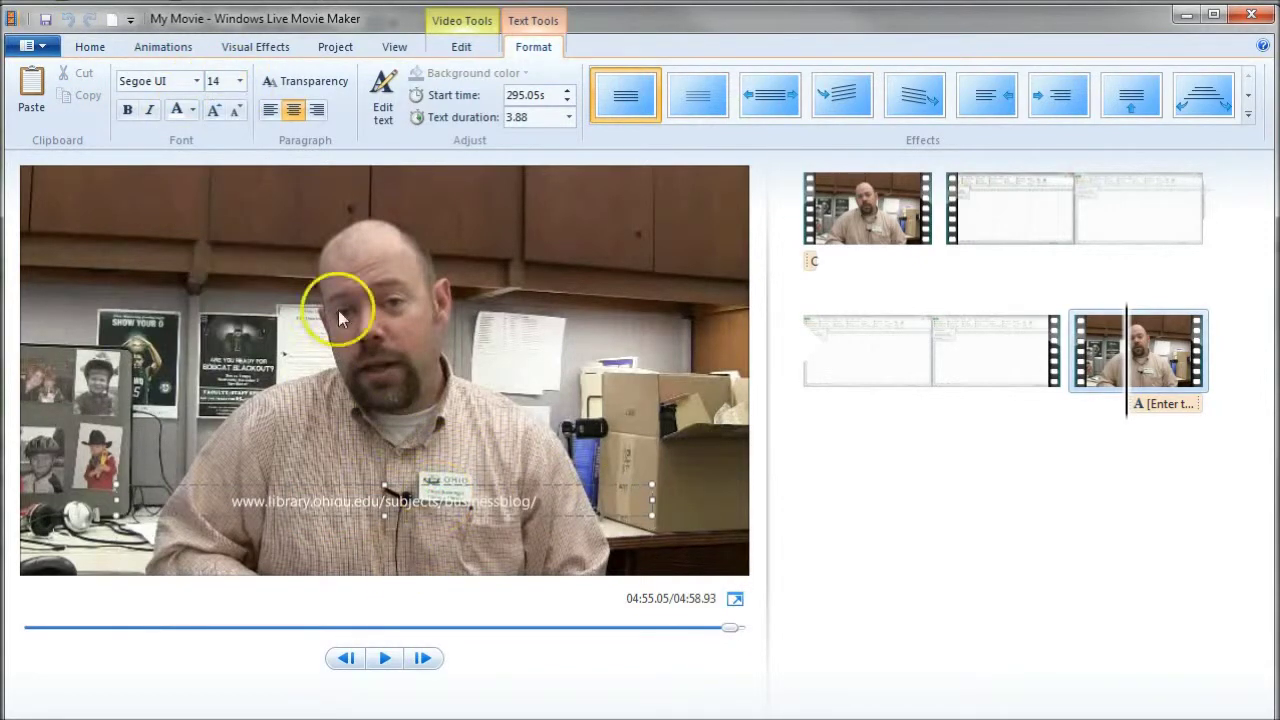
left_click(239, 81)
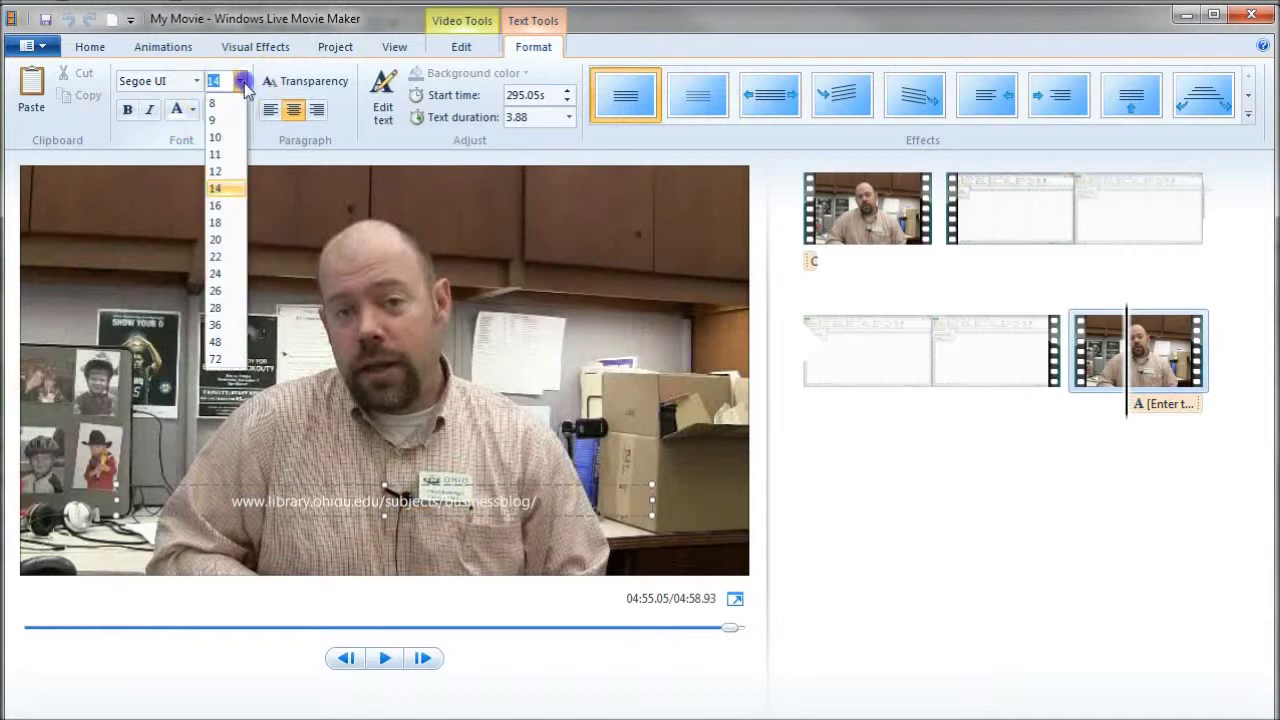
left_click(218, 222)
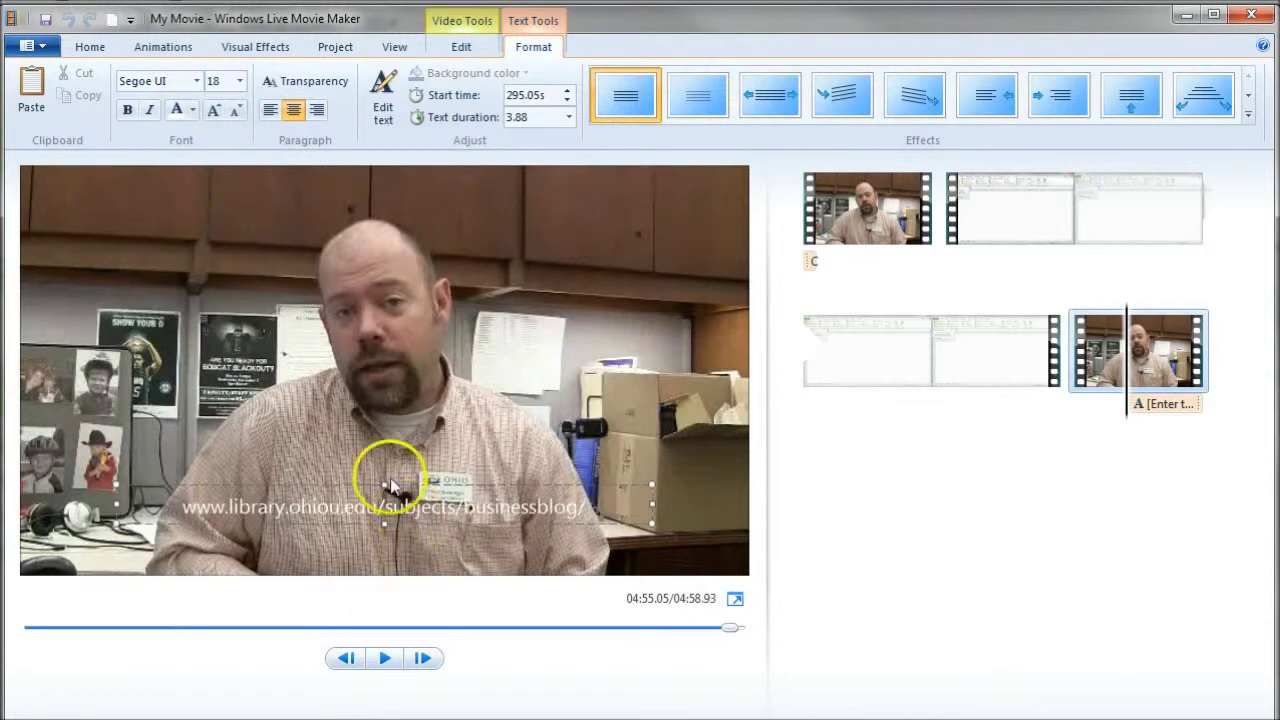
left_click_drag(399, 482, 397, 511)
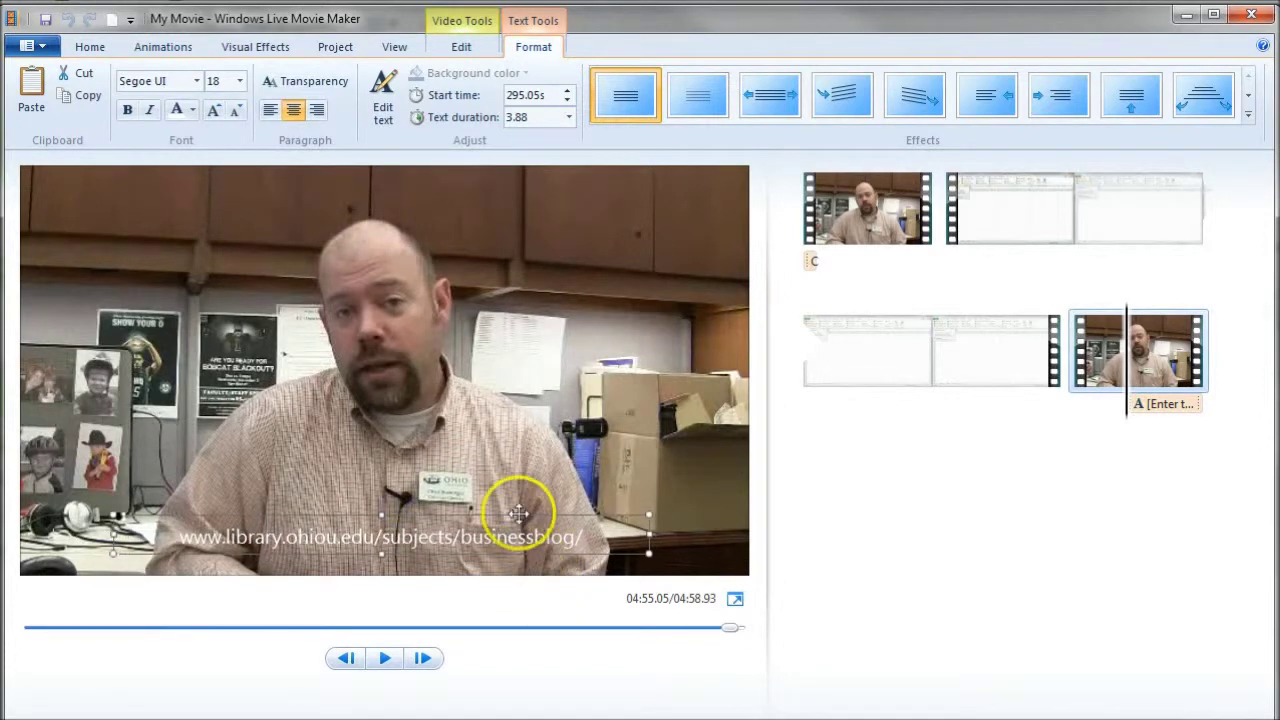
left_click(955, 435)
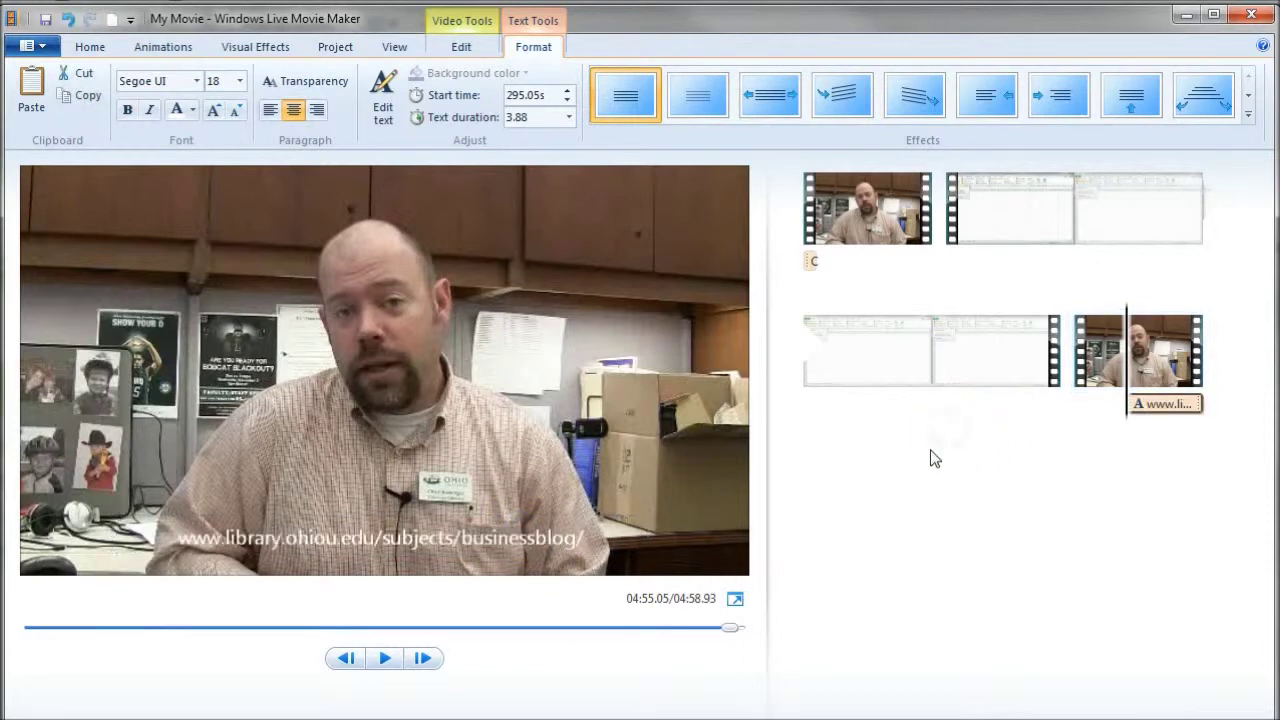
left_click(1025, 216)
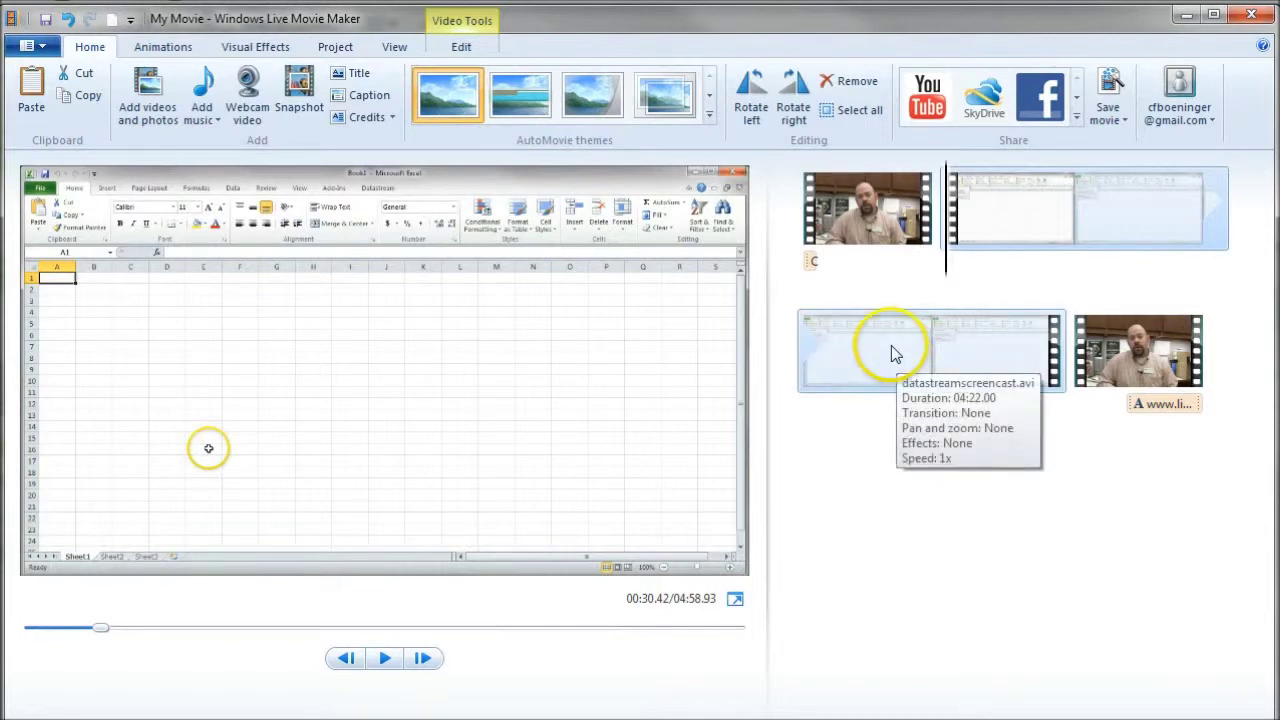
Save the project in the datastream folder, replacing the name My Movie with datastreambasics
left_click(45, 18)
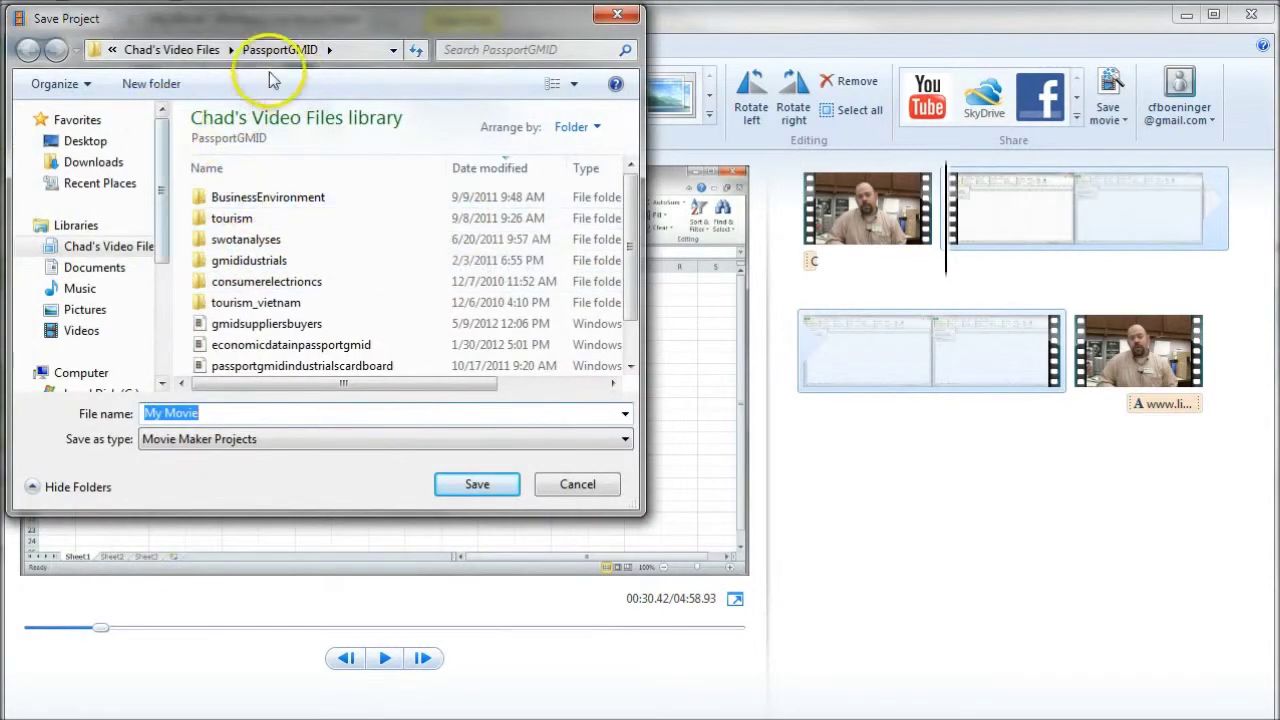
left_click(172, 49)
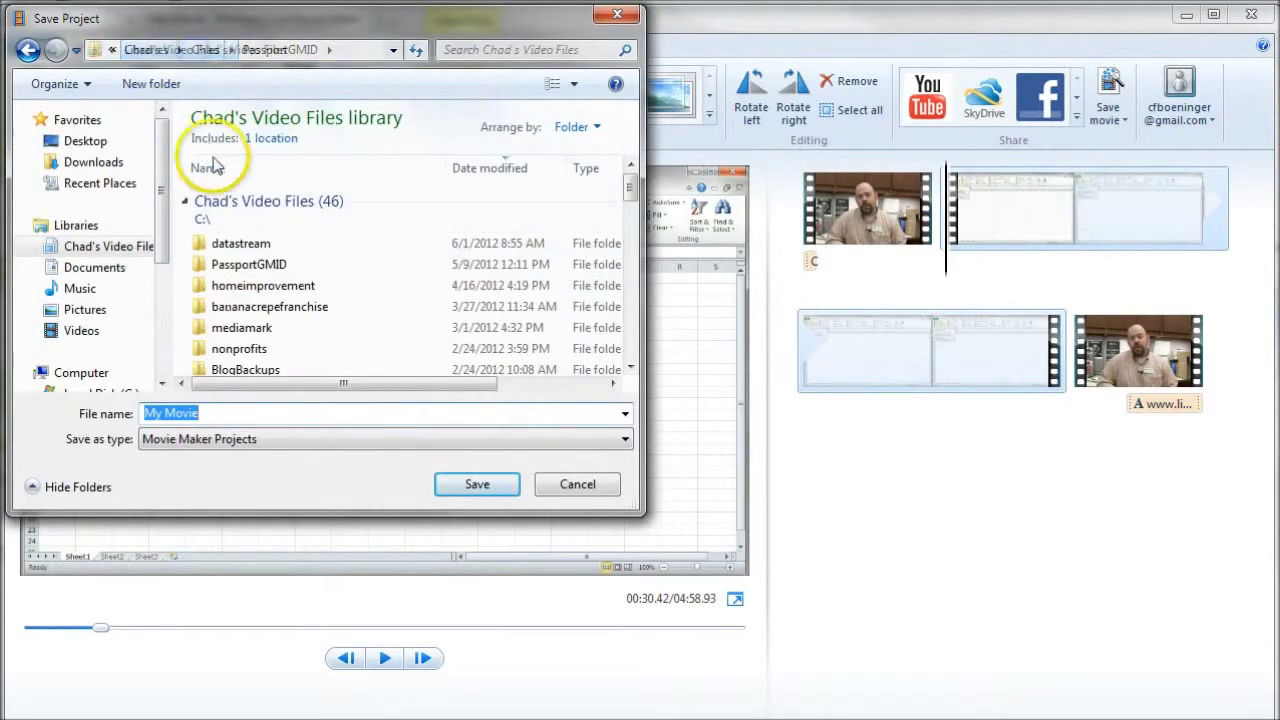
double_click(246, 245)
left_click_drag(208, 413, 103, 418)
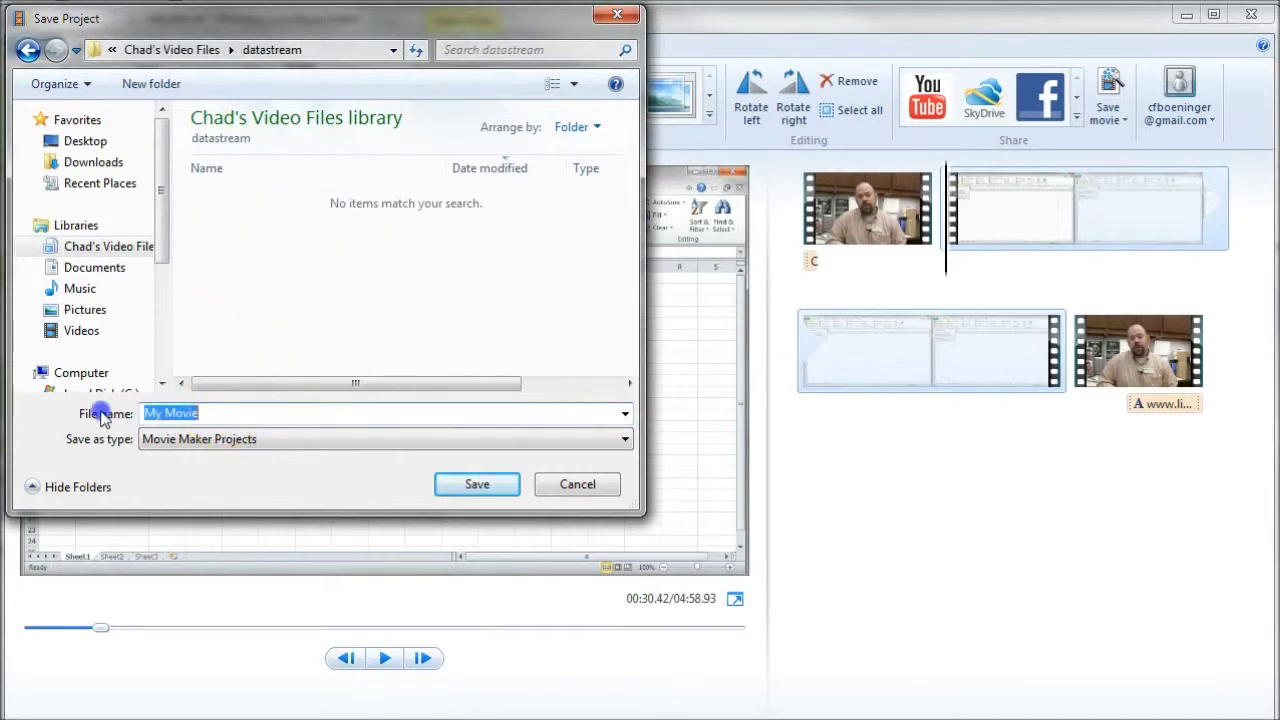
type("datastrea")
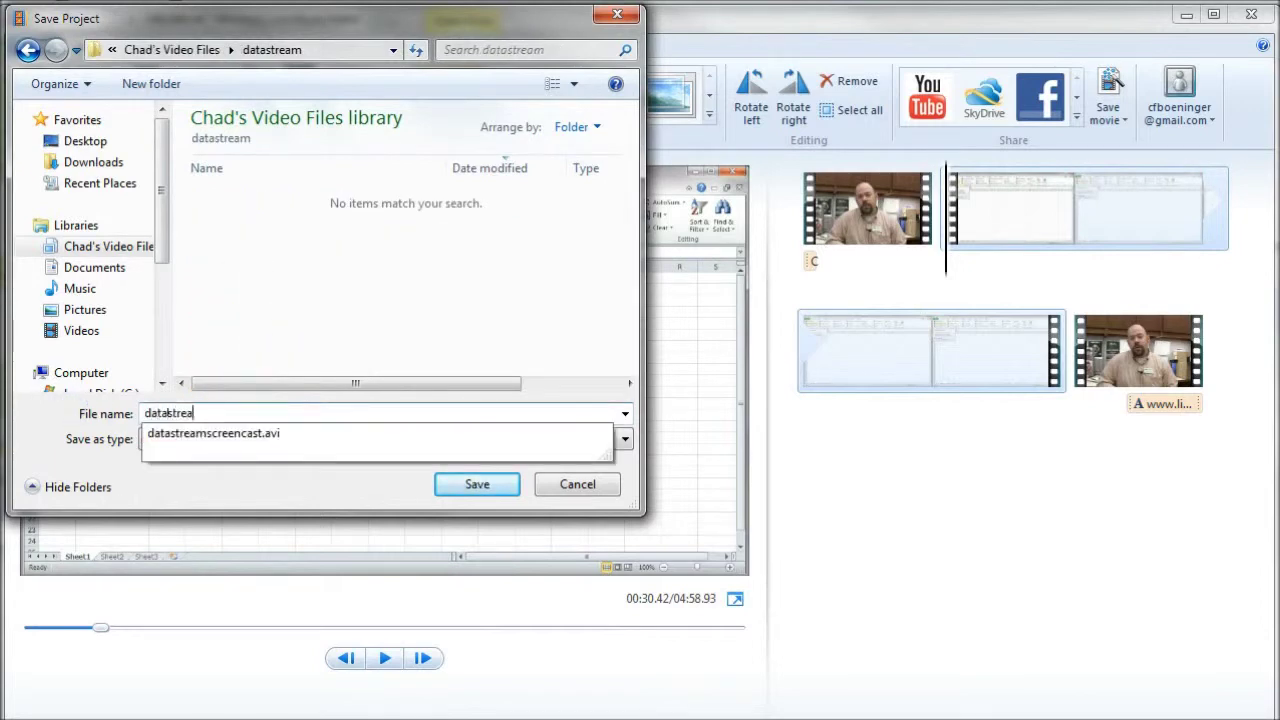
type("mbasics")
key("Return")
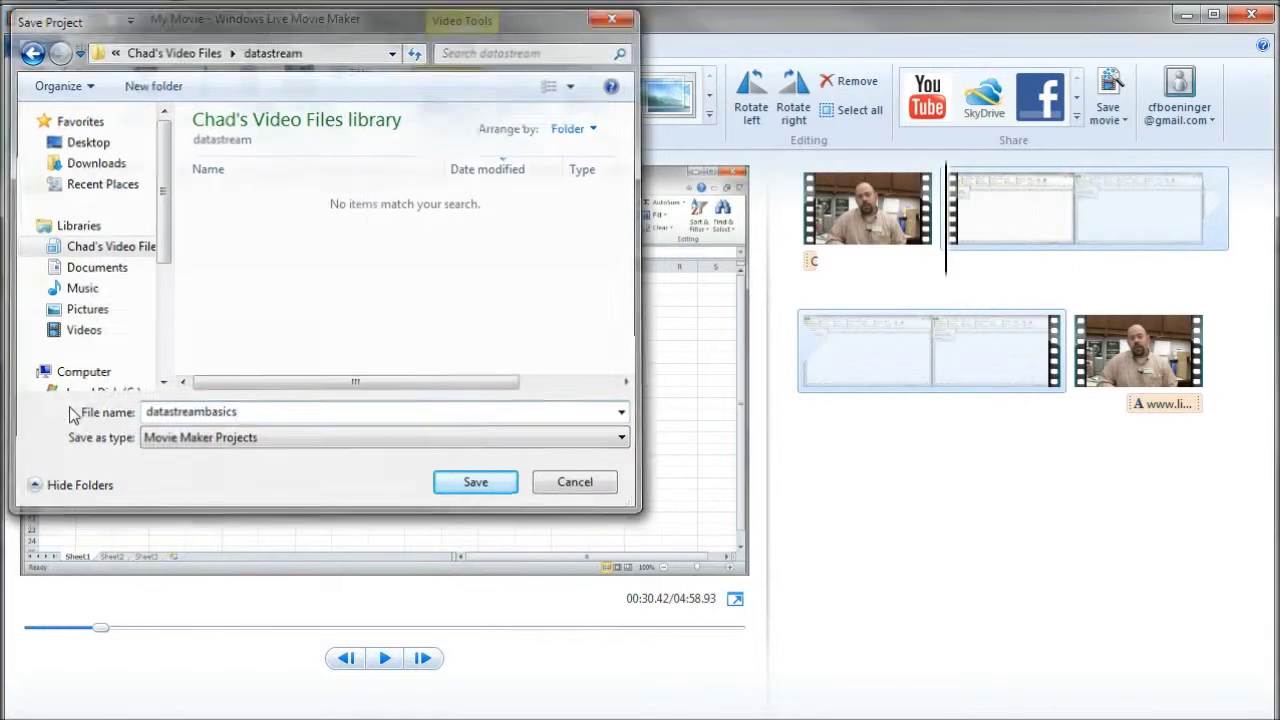
Show the Save movie output options, from high-definition and DVD up to custom 1280x720
left_click(1115, 106)
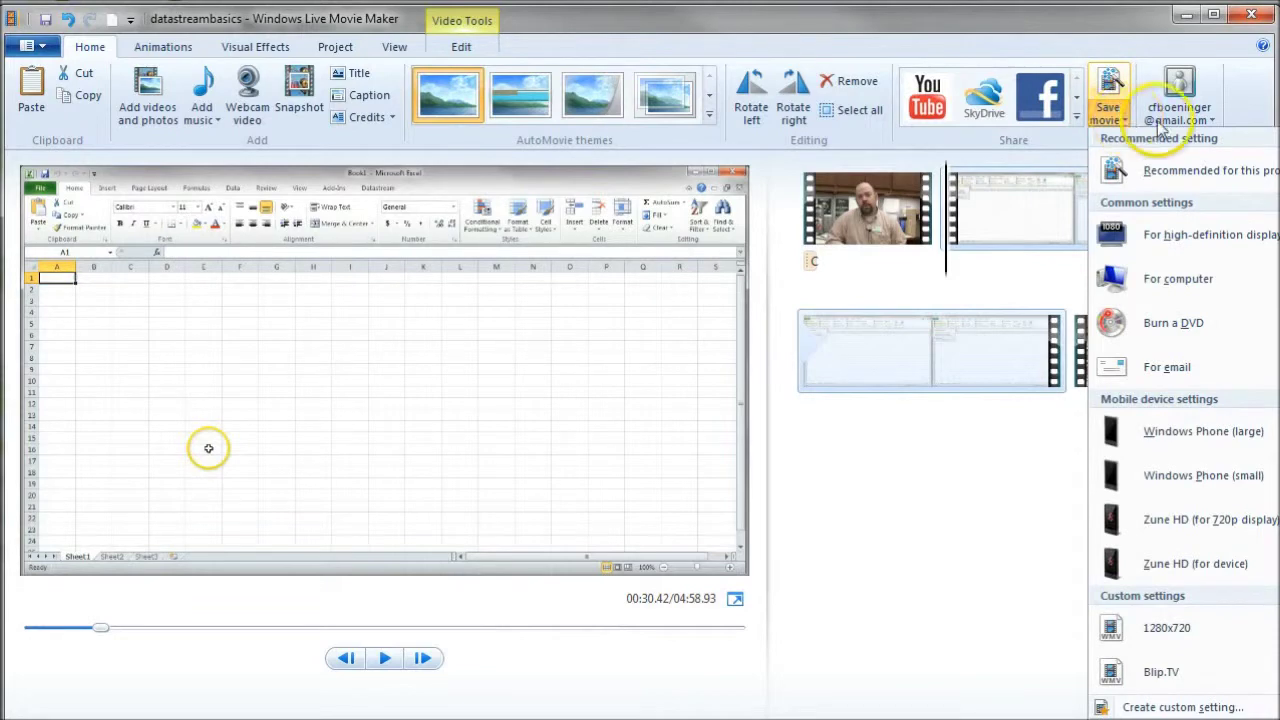
left_click(1192, 625)
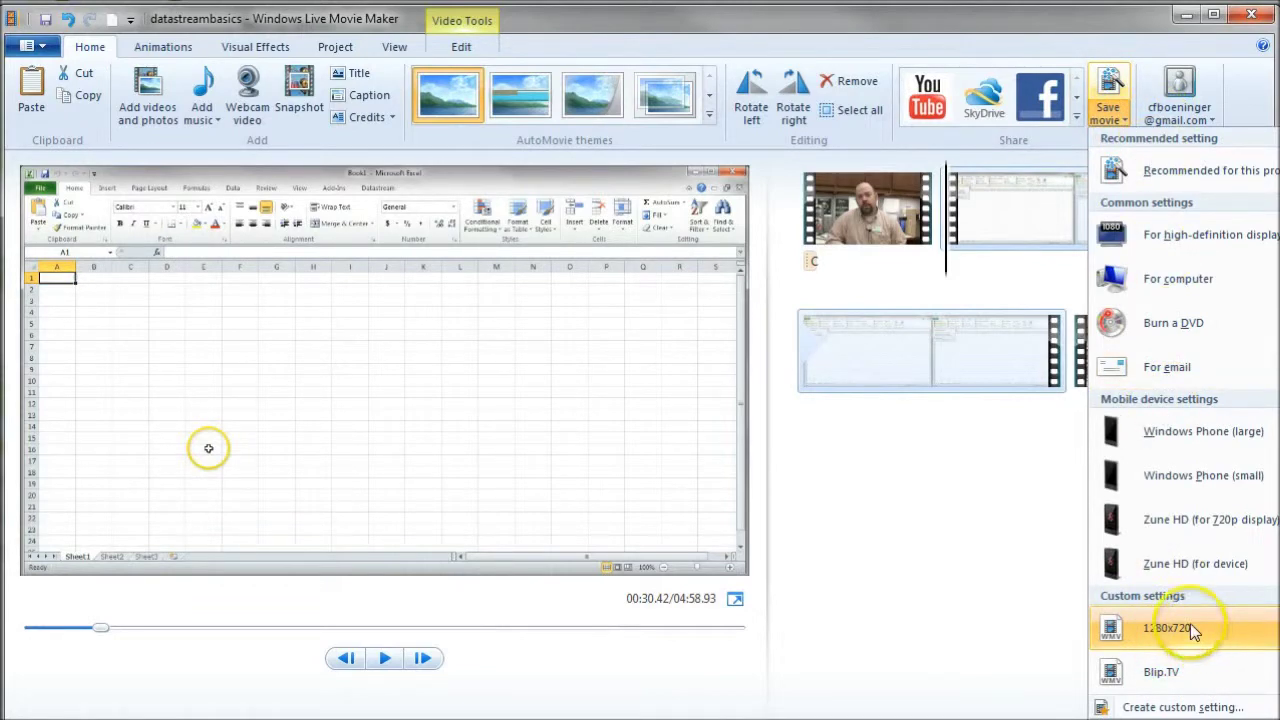
left_click(1206, 240)
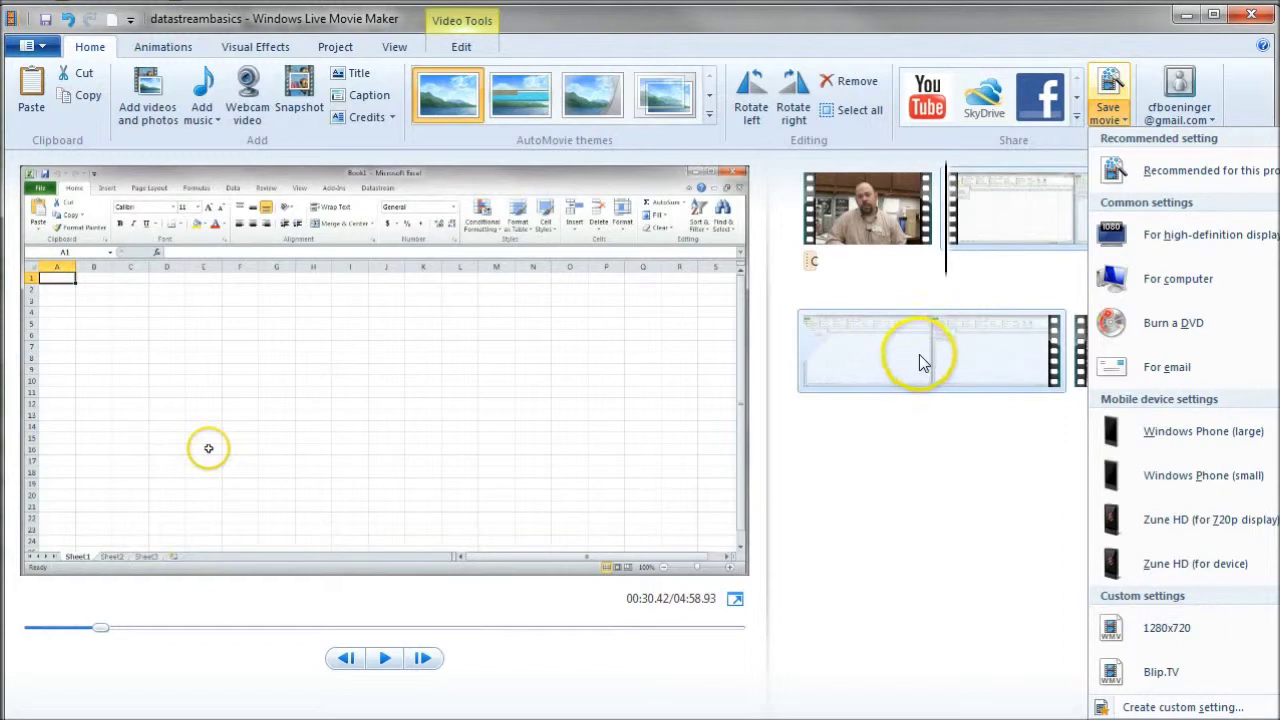
Render the movie with the 1280x720 setting into the datastream folder as datastreambasics.wmv
left_click(1165, 629)
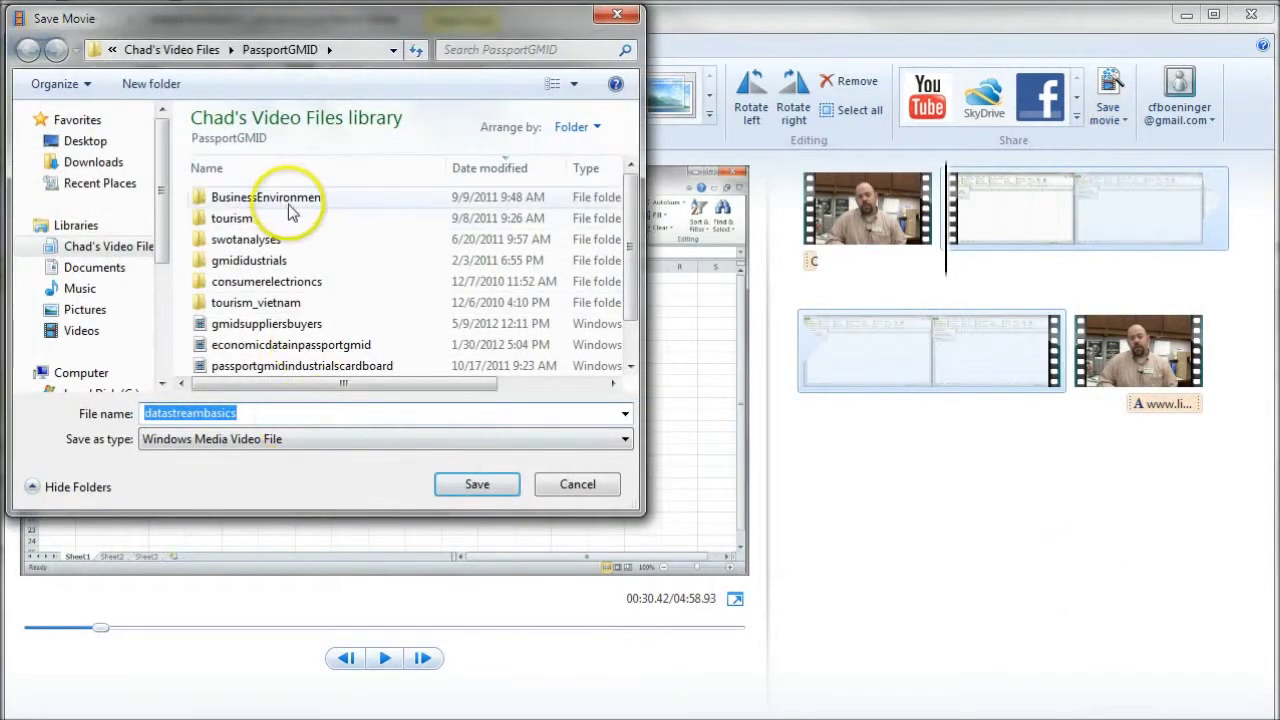
left_click(160, 49)
left_click(262, 247)
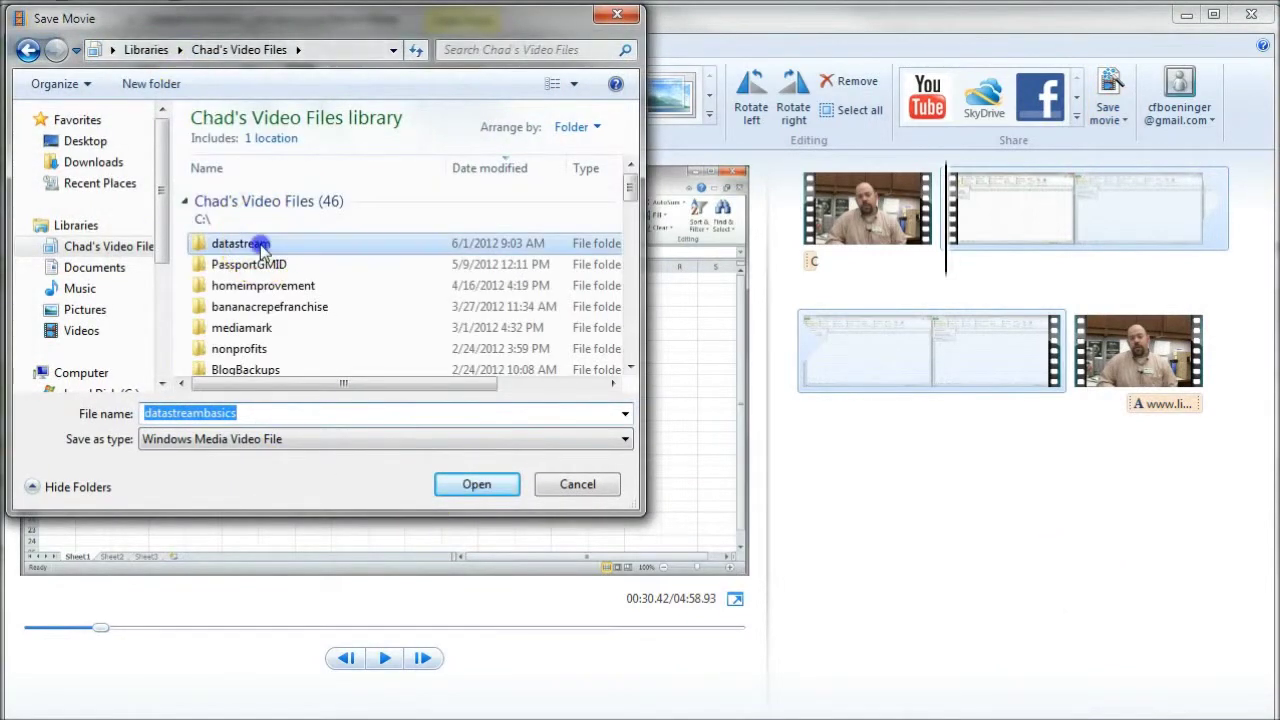
double_click(263, 247)
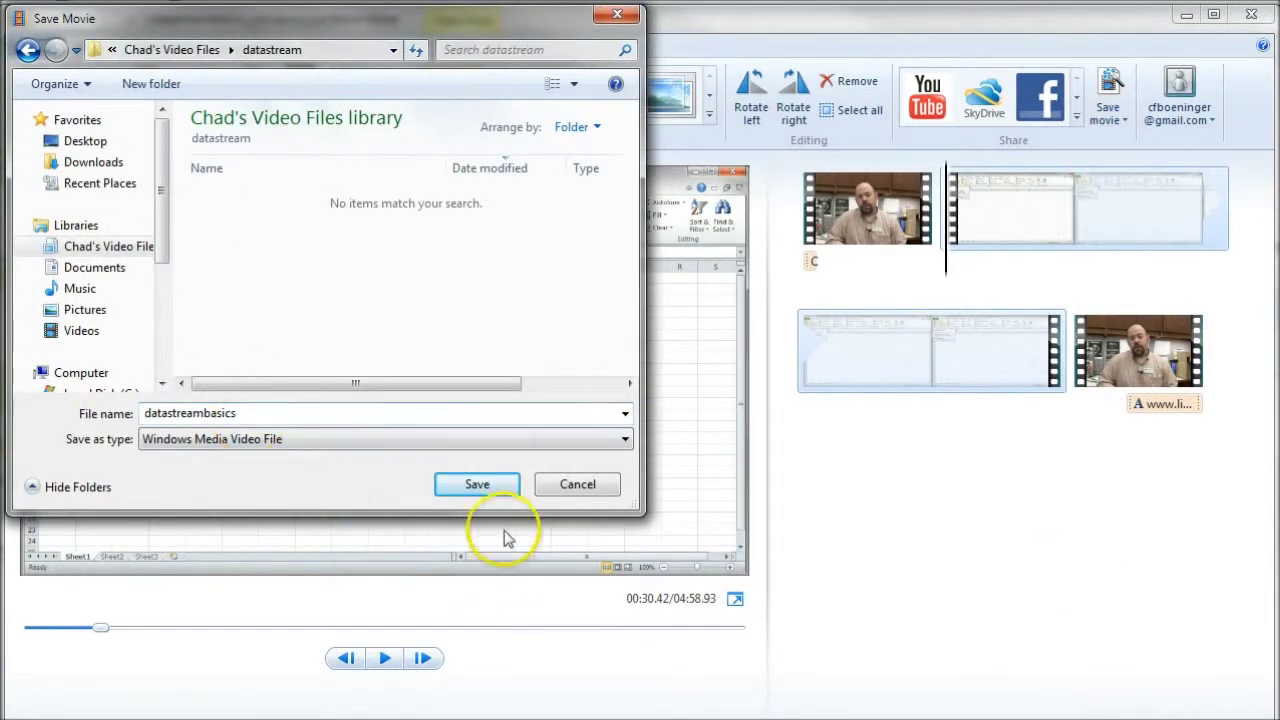
left_click(478, 486)
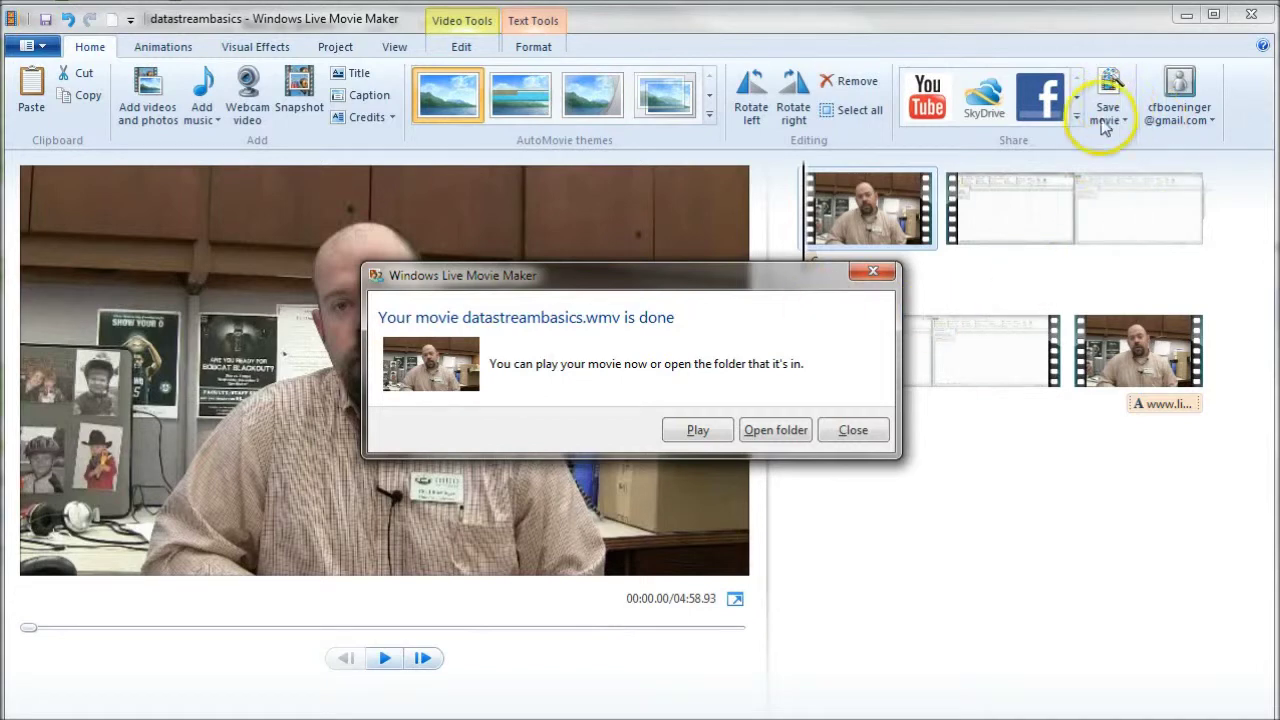
Open the datastream folder holding the finished movie and select the datastreambasics file
left_click(775, 430)
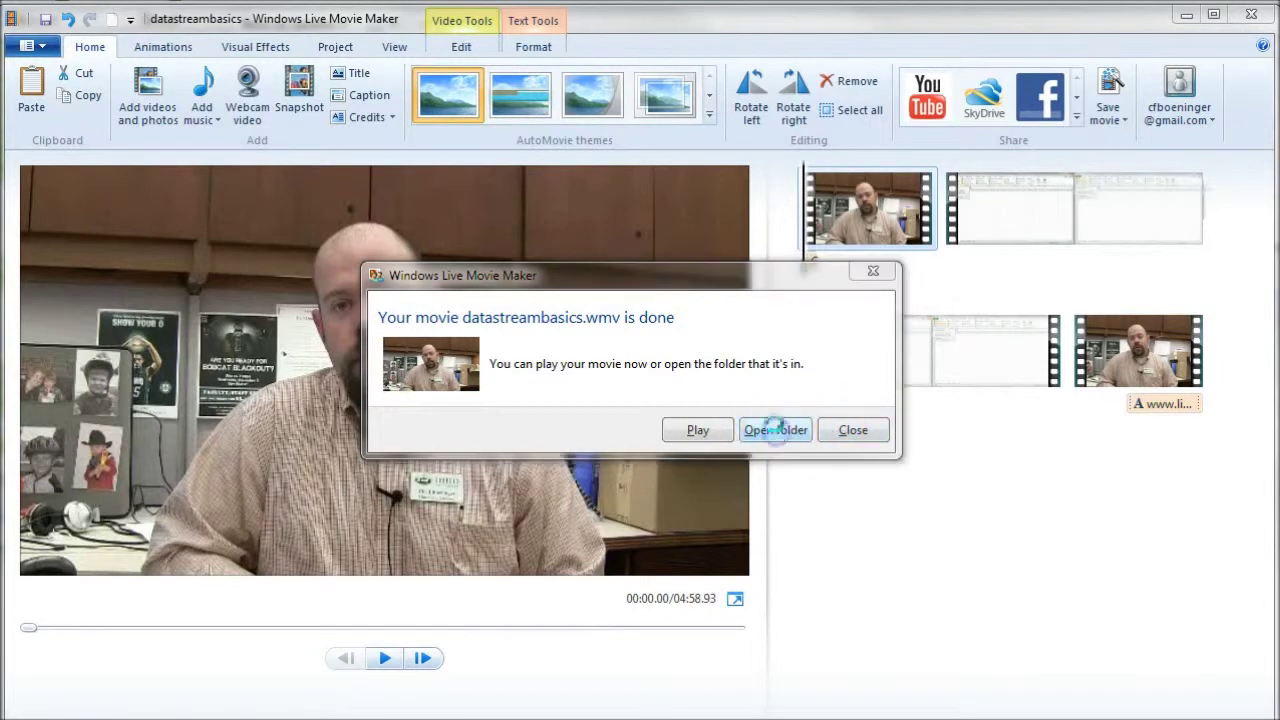
left_click(750, 70)
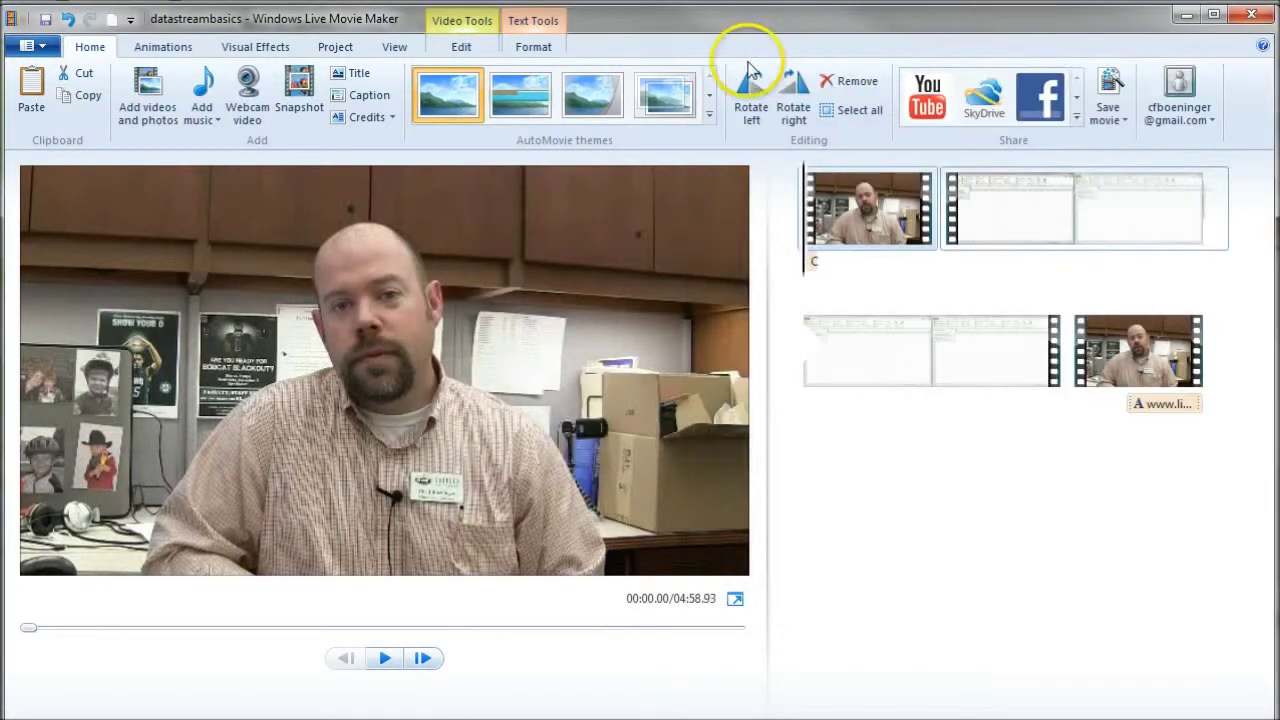
left_click(1276, 138)
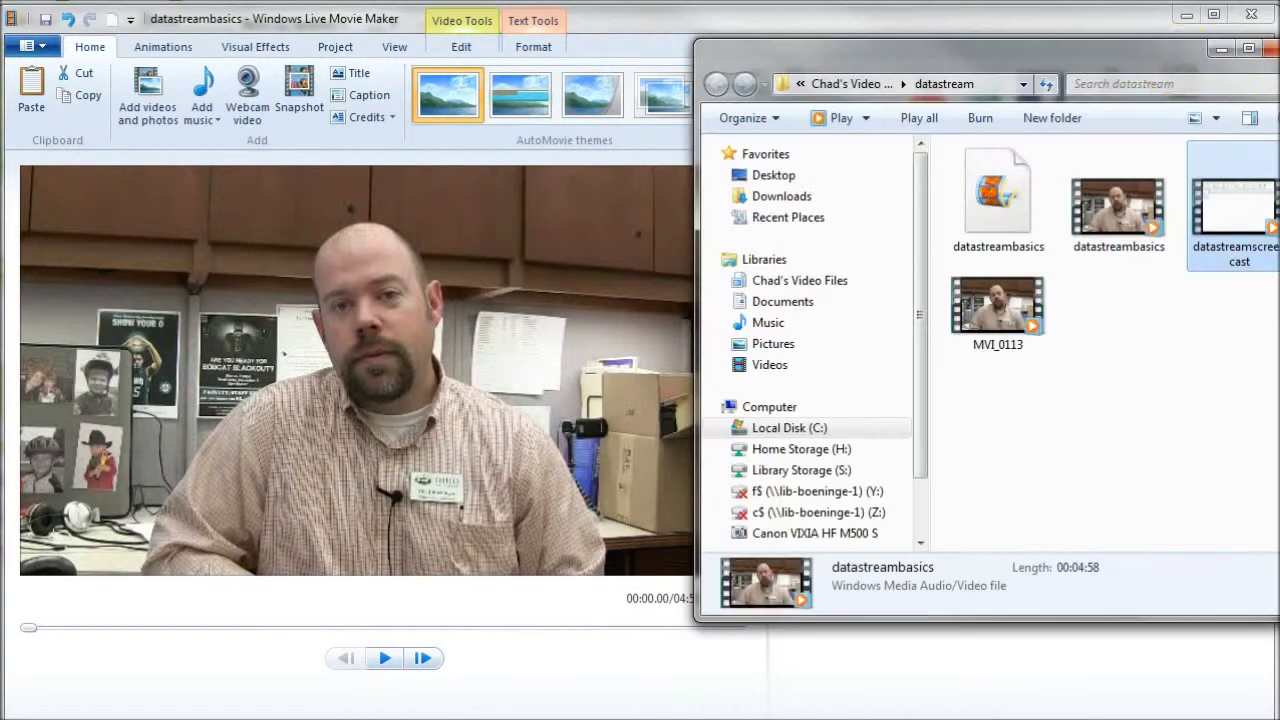
left_click_drag(1120, 51, 508, 52)
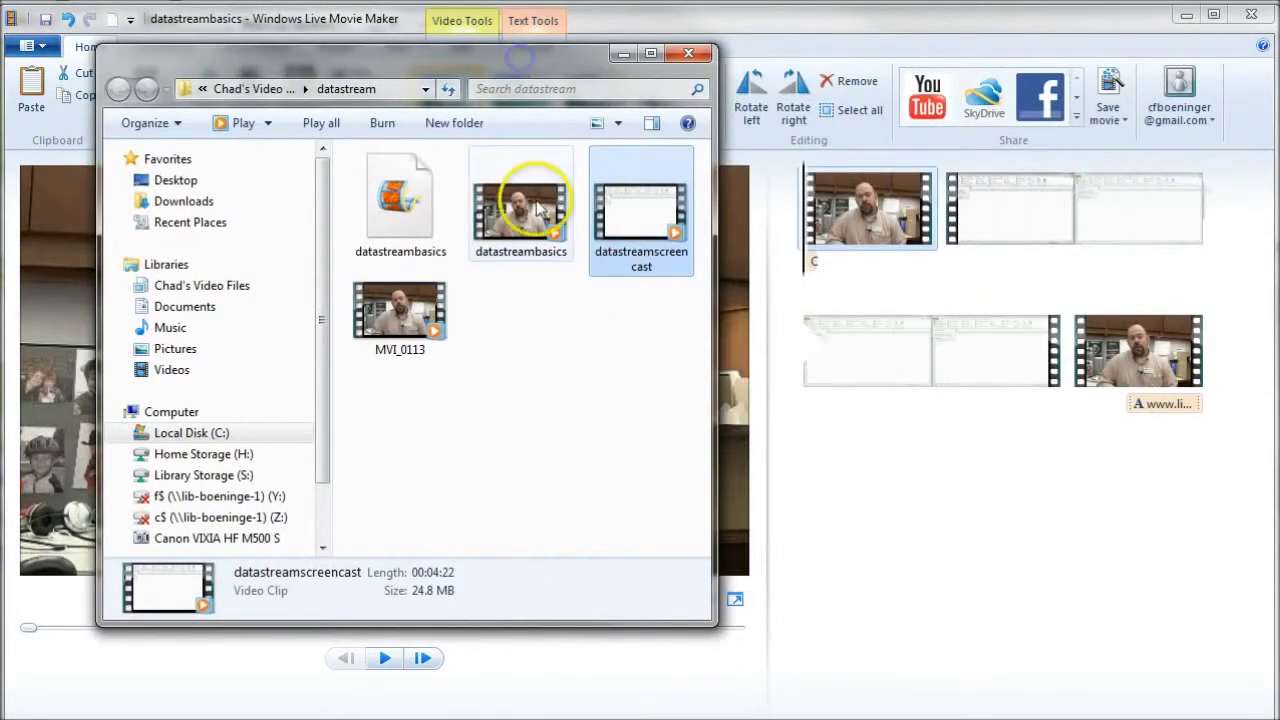
left_click(500, 215)
Switch to the YouTube upload page and drag the folder window to the right beside it
key("alt+Tab")
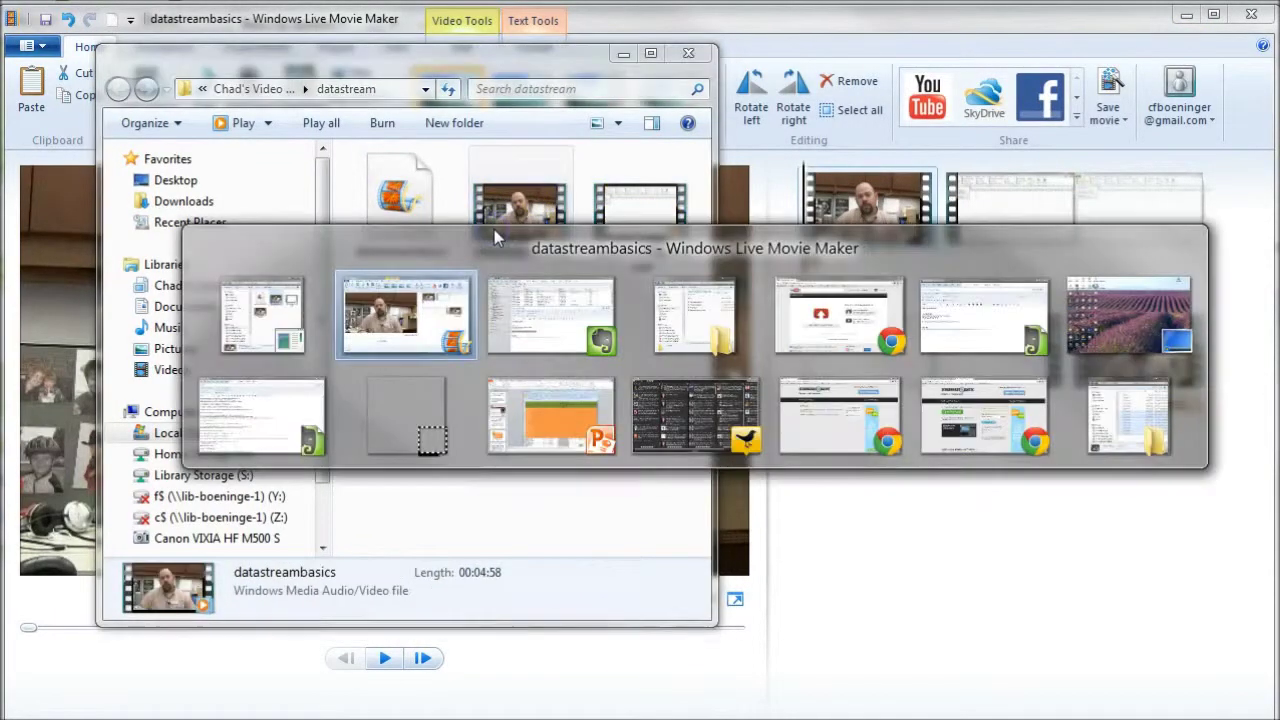
key("alt+Tab")
key("alt+Tab")
key("alt+Tab")
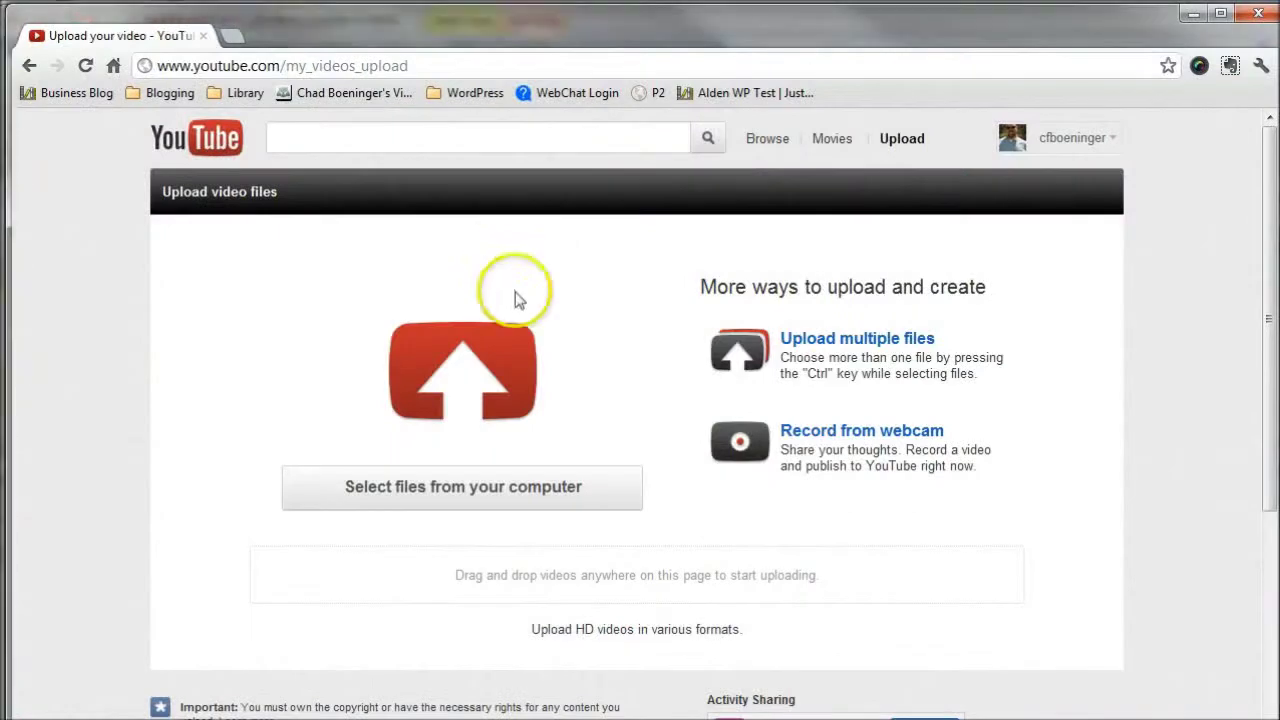
key("alt+Tab")
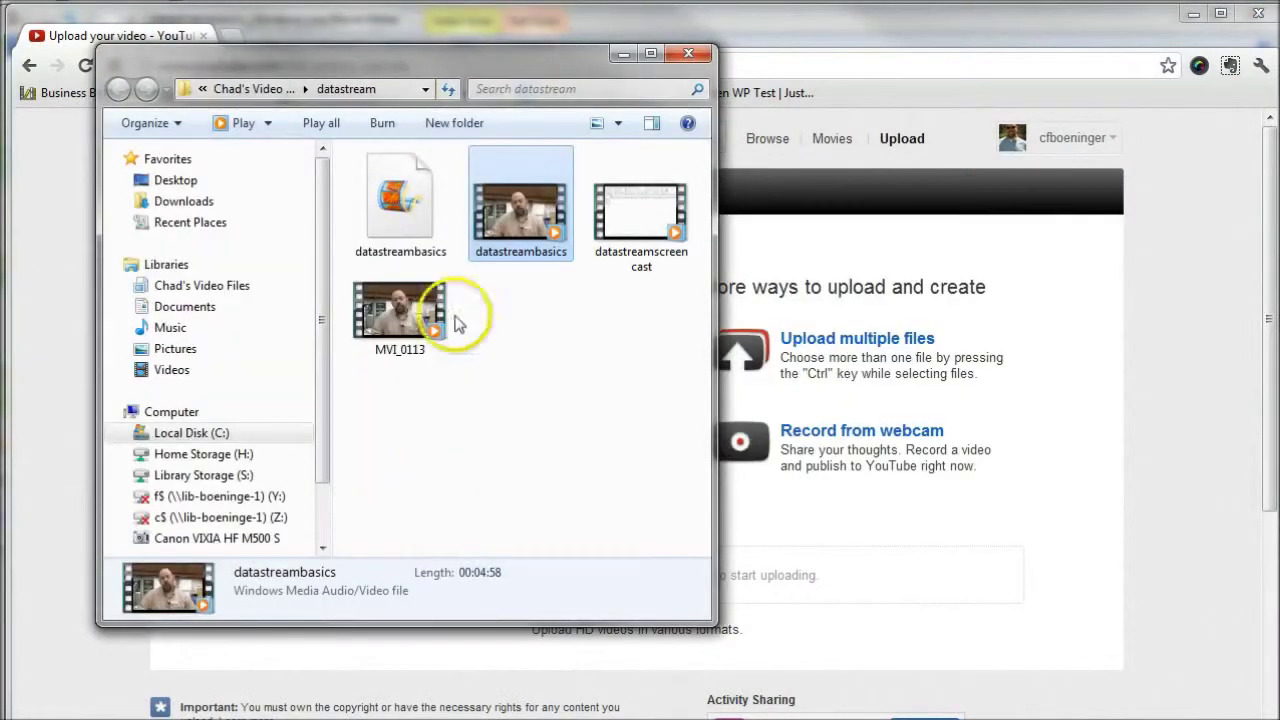
left_click_drag(512, 52, 1173, 66)
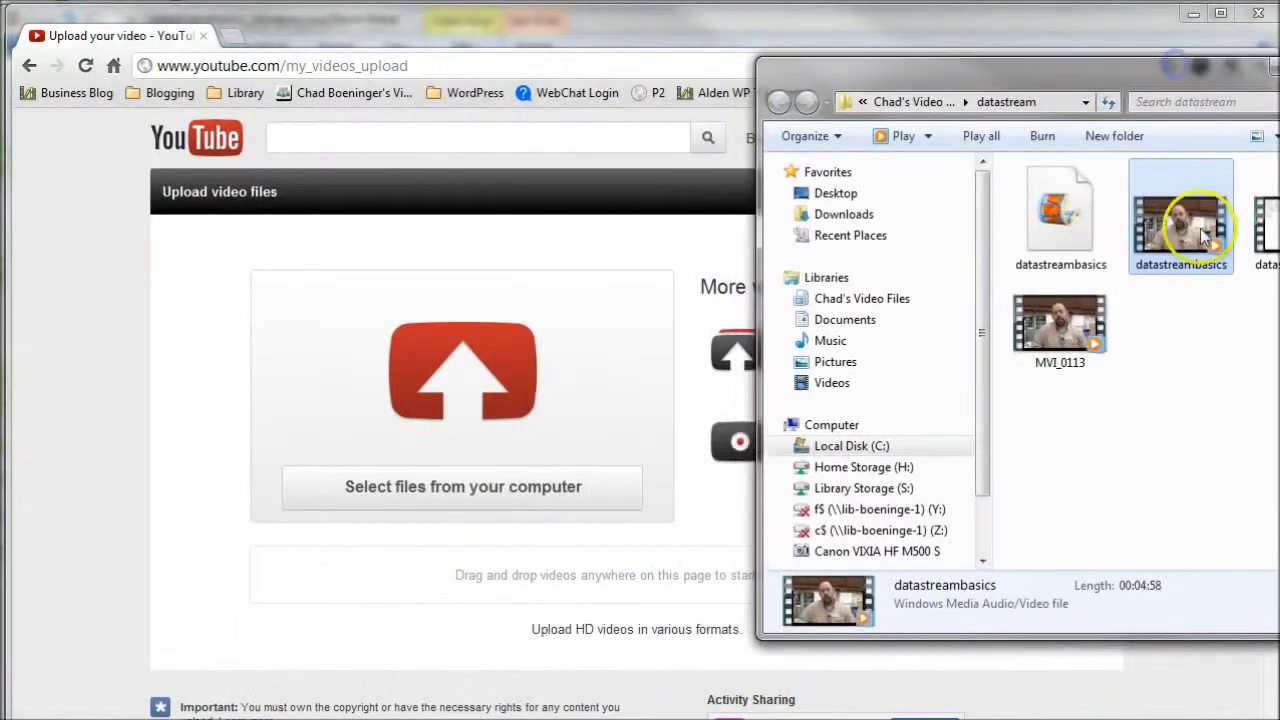
Upload datastreambasics.wmv and retitle it 'How to download economic, equity, and financial information with Datastream'
left_click_drag(1207, 233, 463, 611)
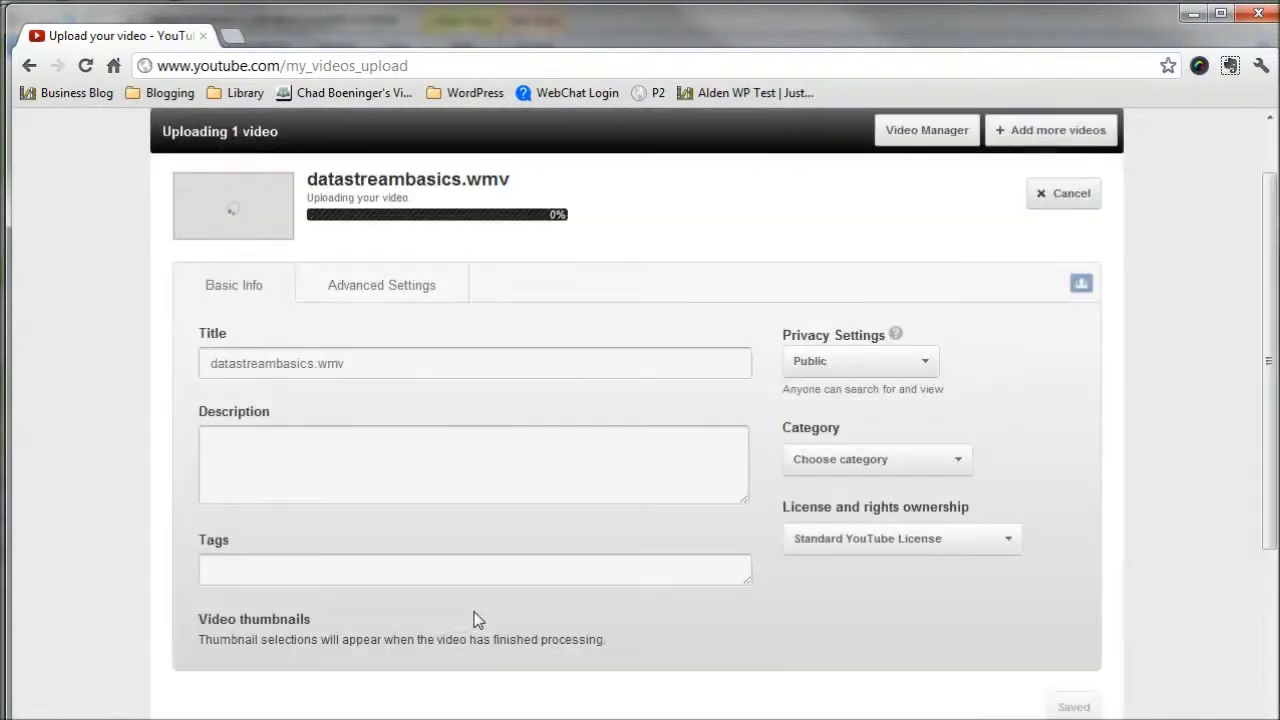
left_click_drag(346, 363, 140, 365)
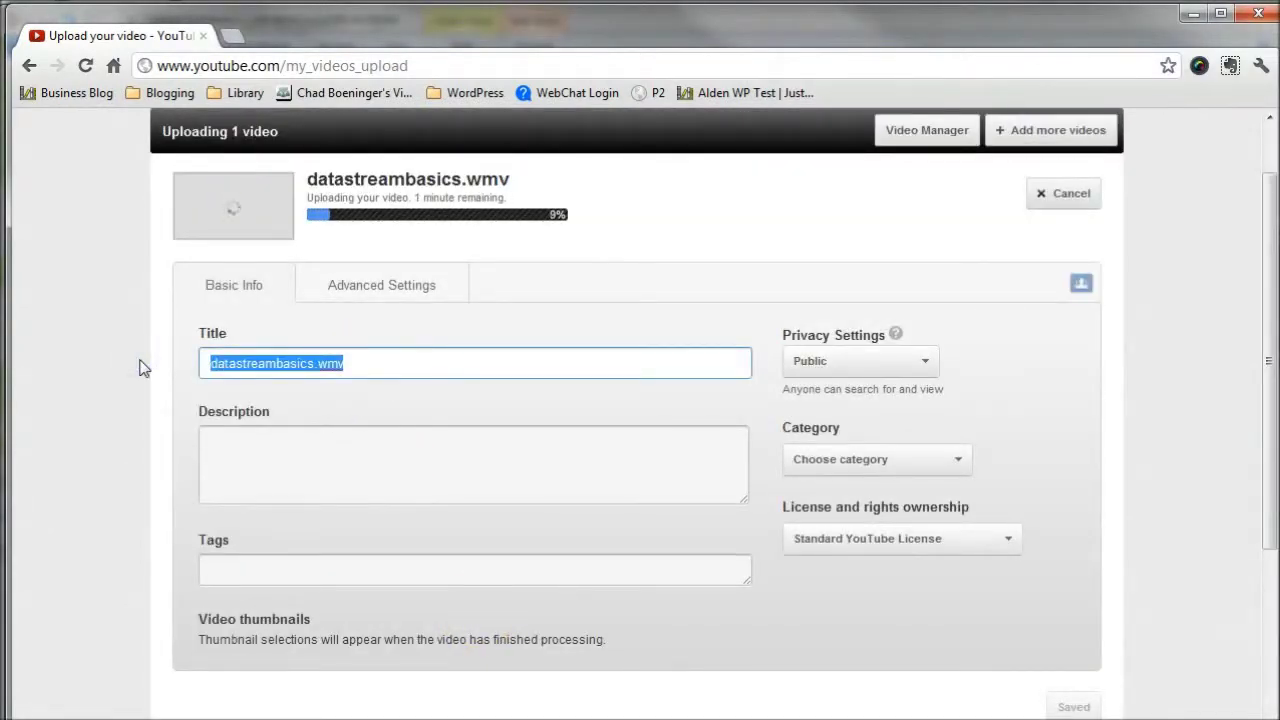
type("How to down")
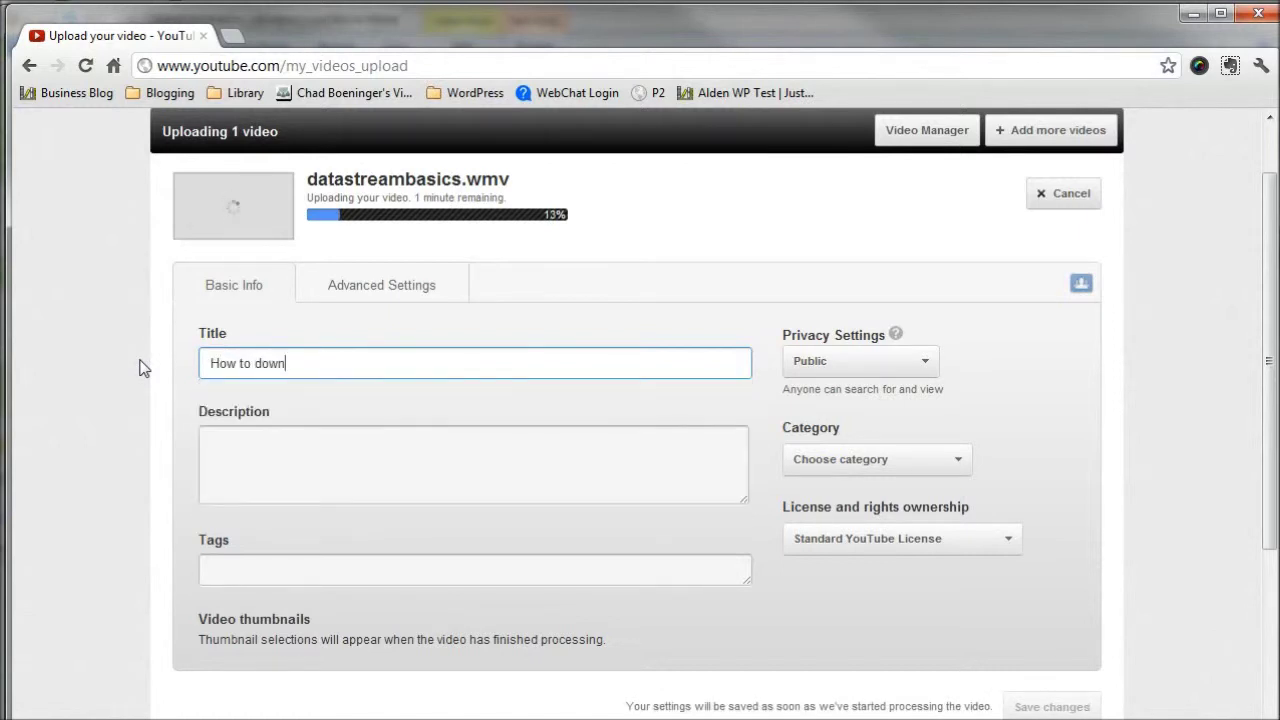
type("load histor")
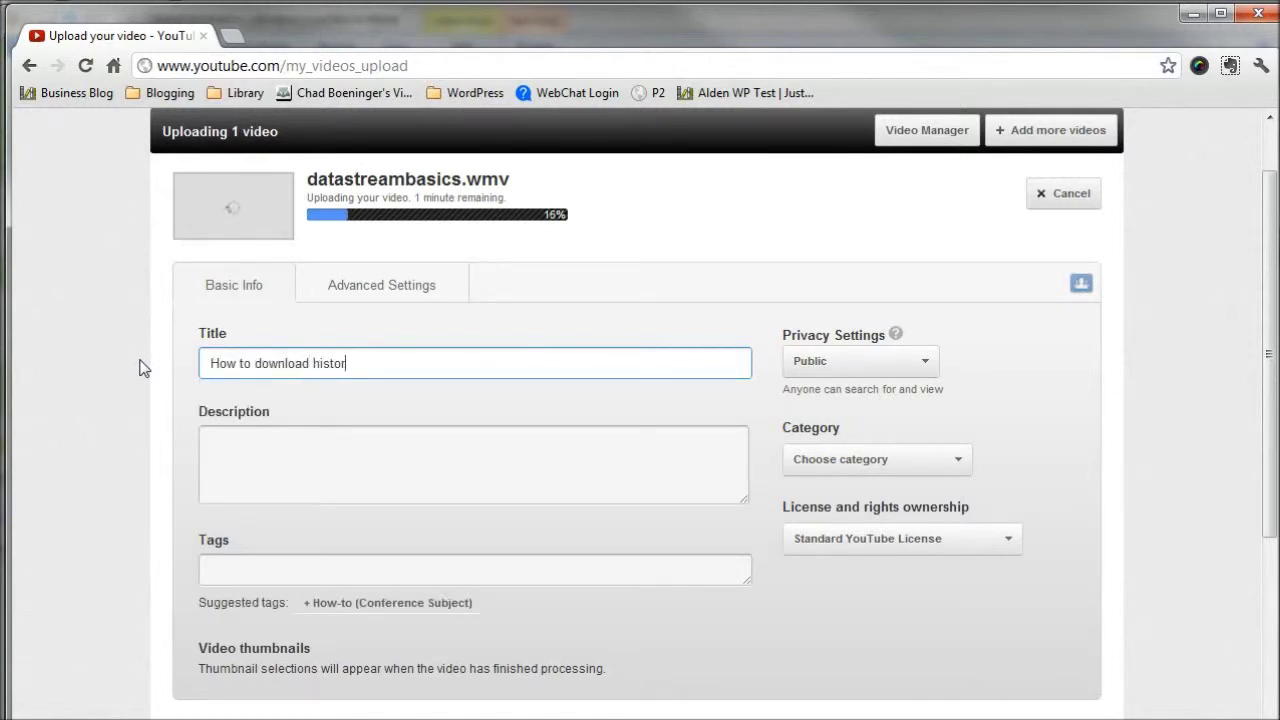
type("ical eco")
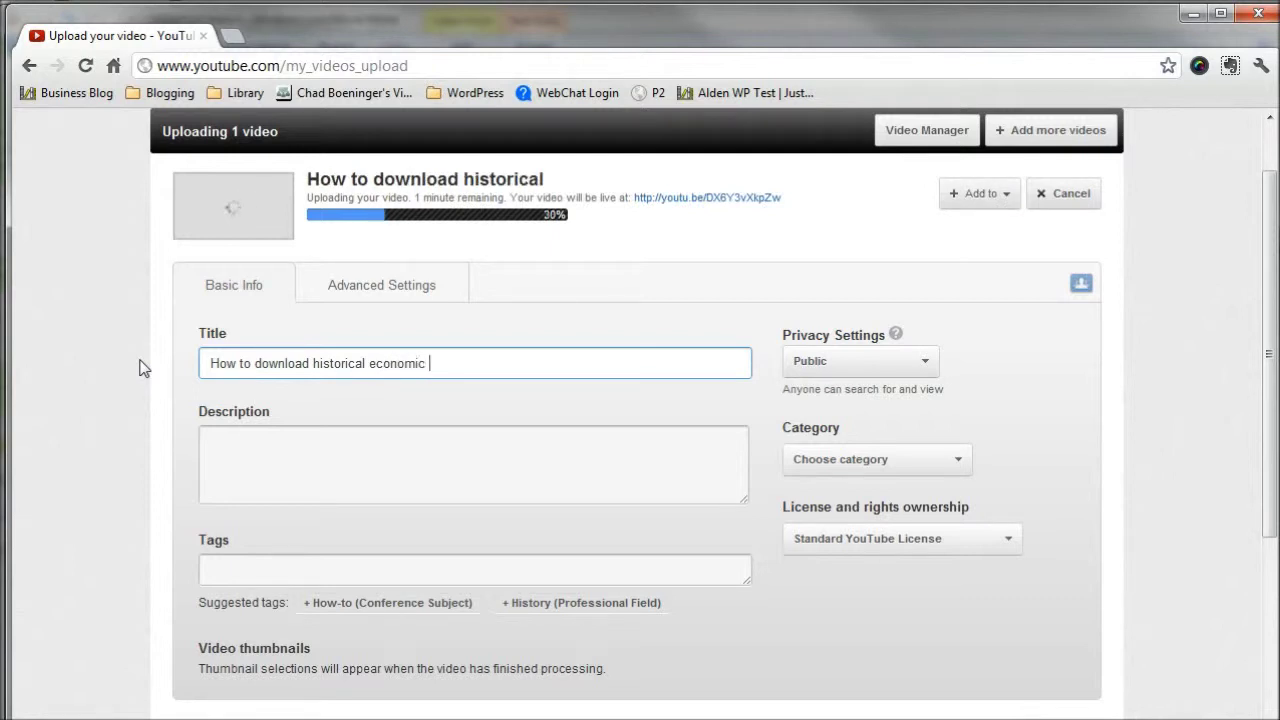
type("nomic")
key("BackSpace")
type(", compa")
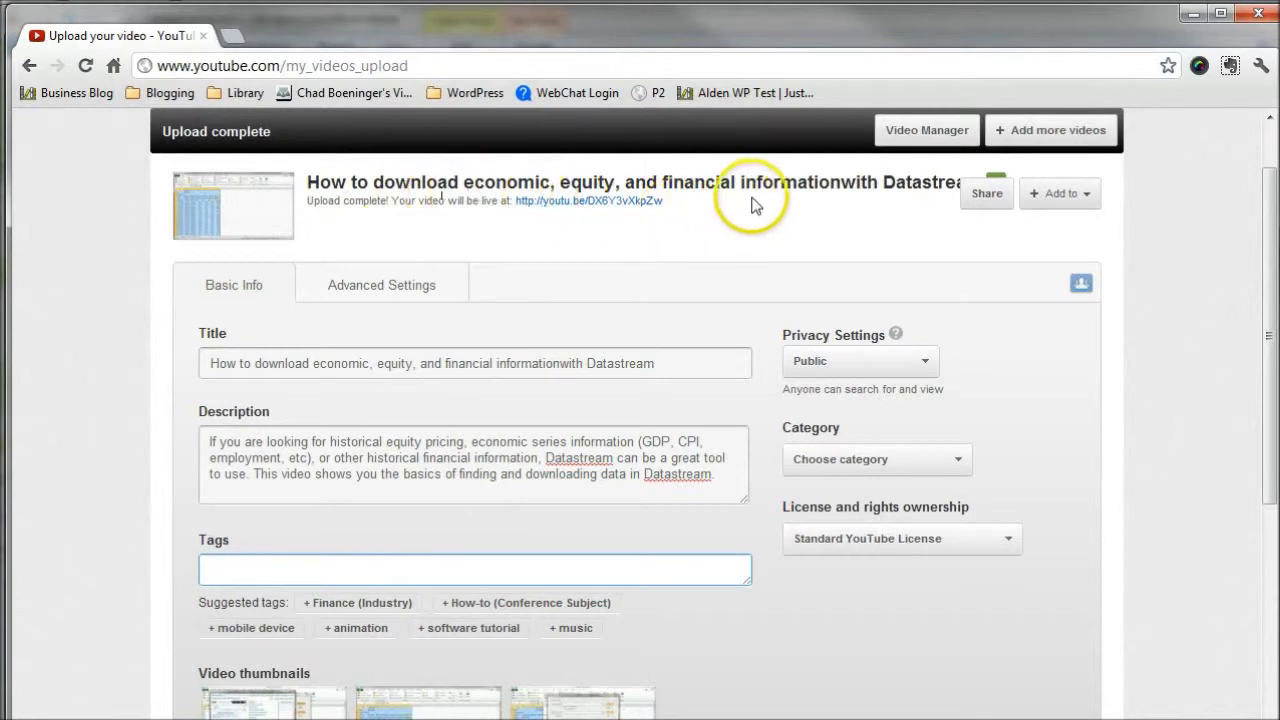
left_click(842, 182)
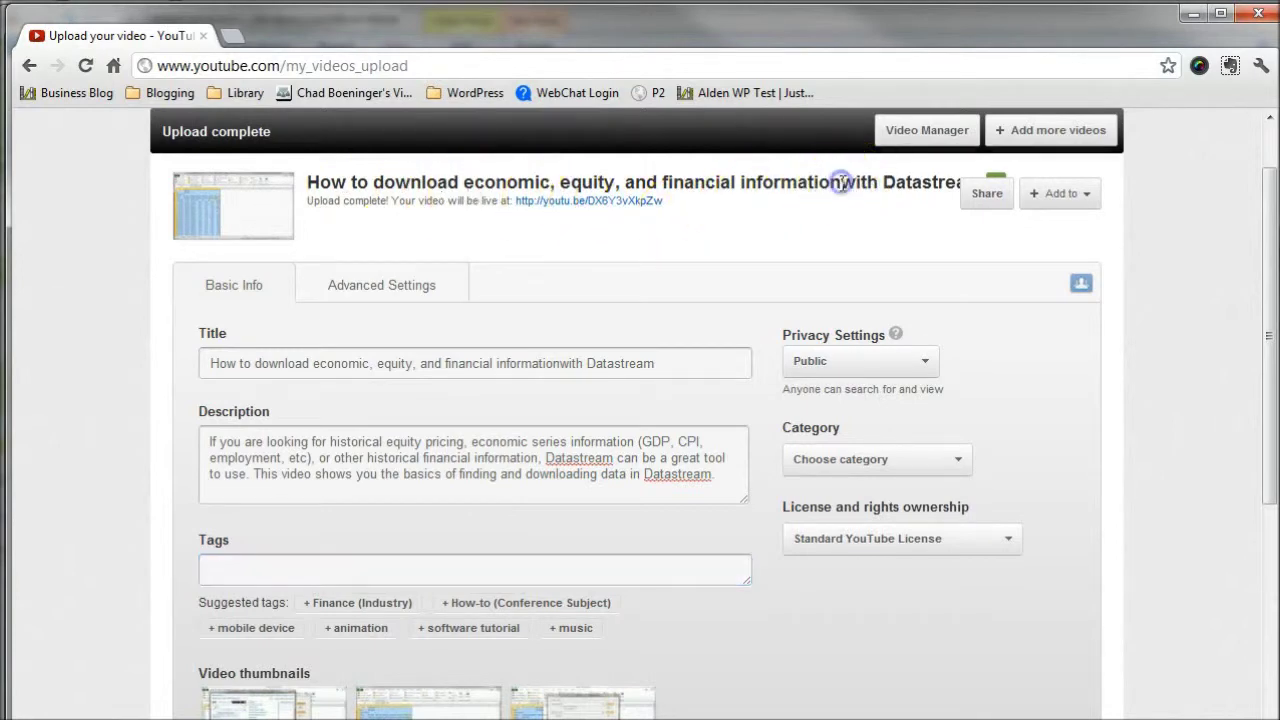
Add the missing space before 'with' in the title and fill in the video description
left_click(560, 363)
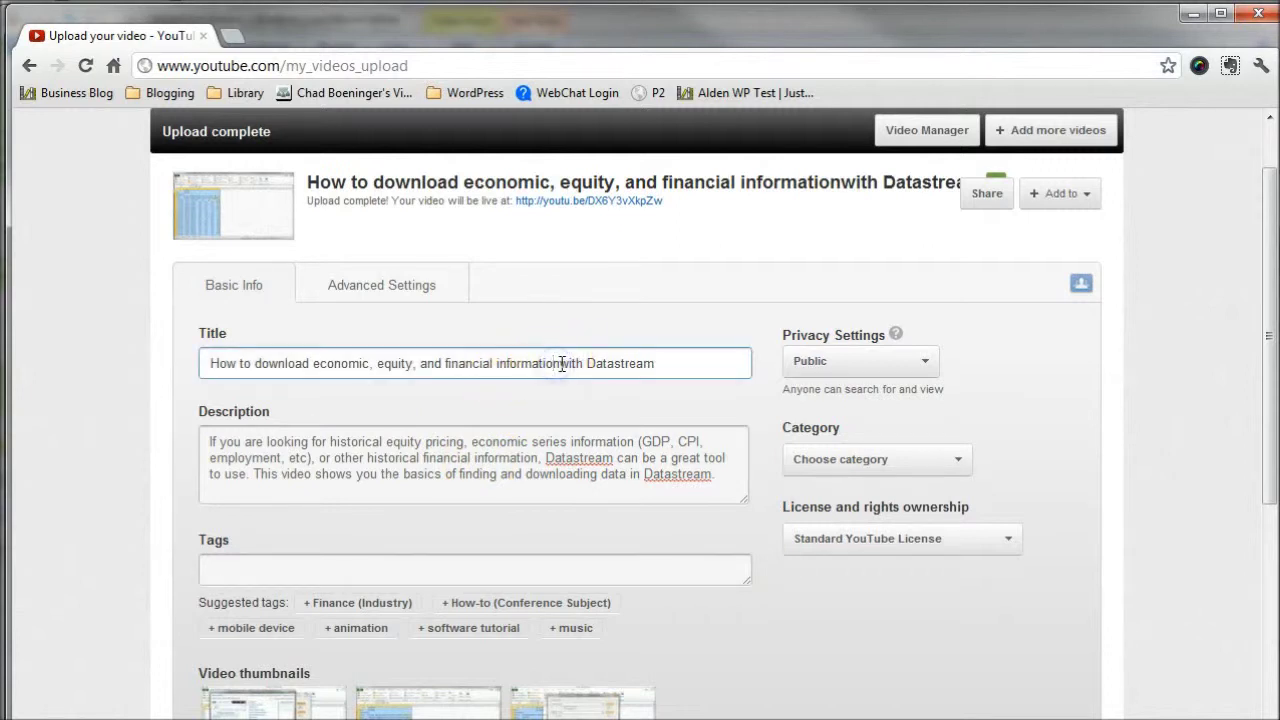
left_click(487, 467)
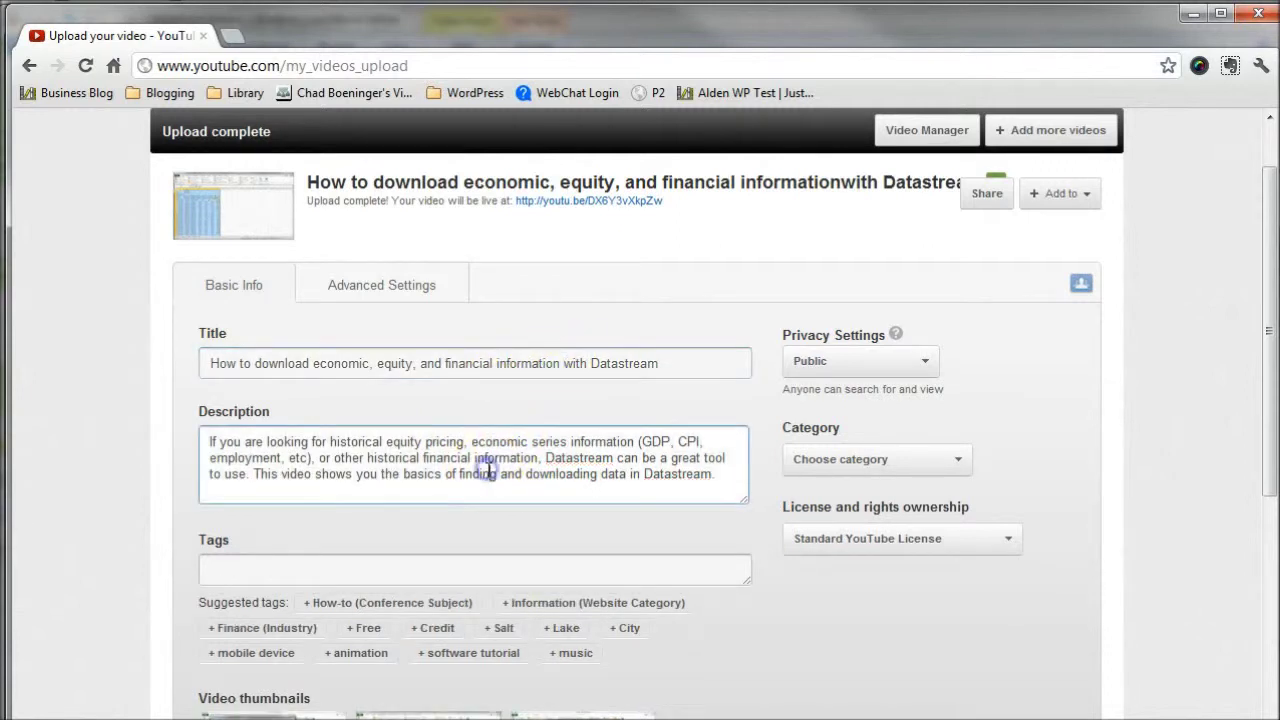
left_click(299, 570)
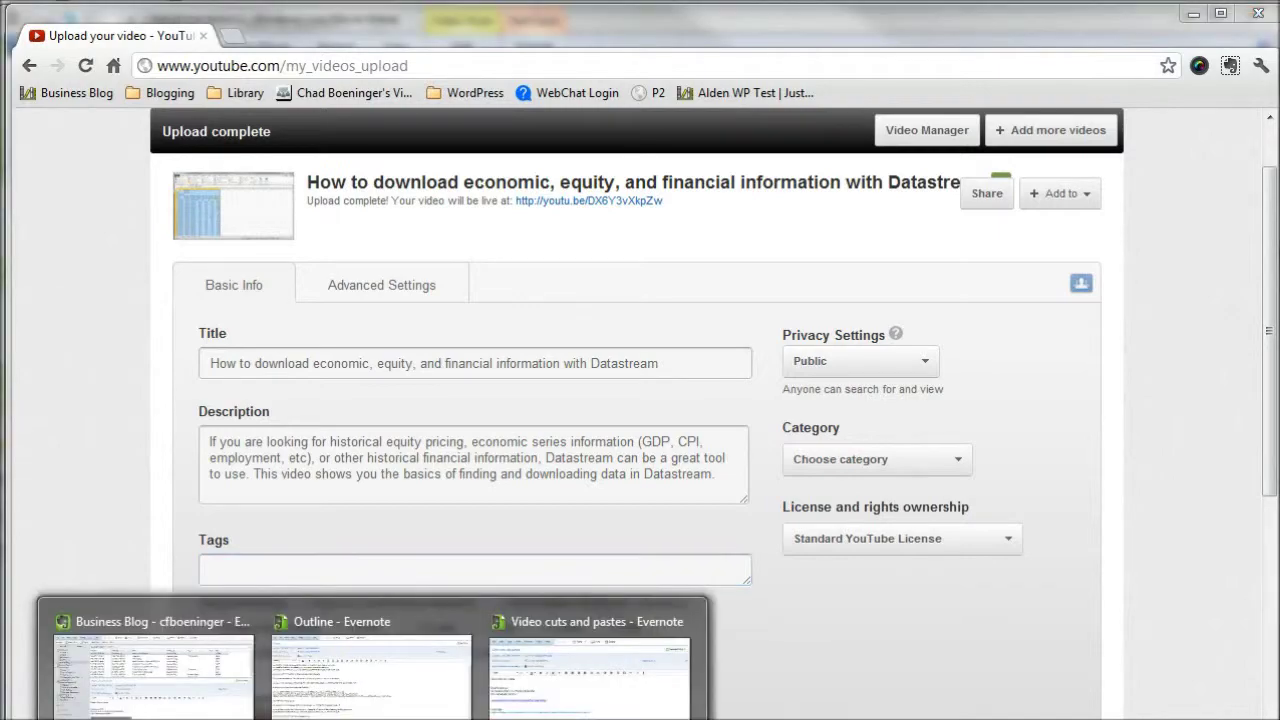
Copy the saved tag list from the Evernote note and paste it into the Tags box
left_click(190, 624)
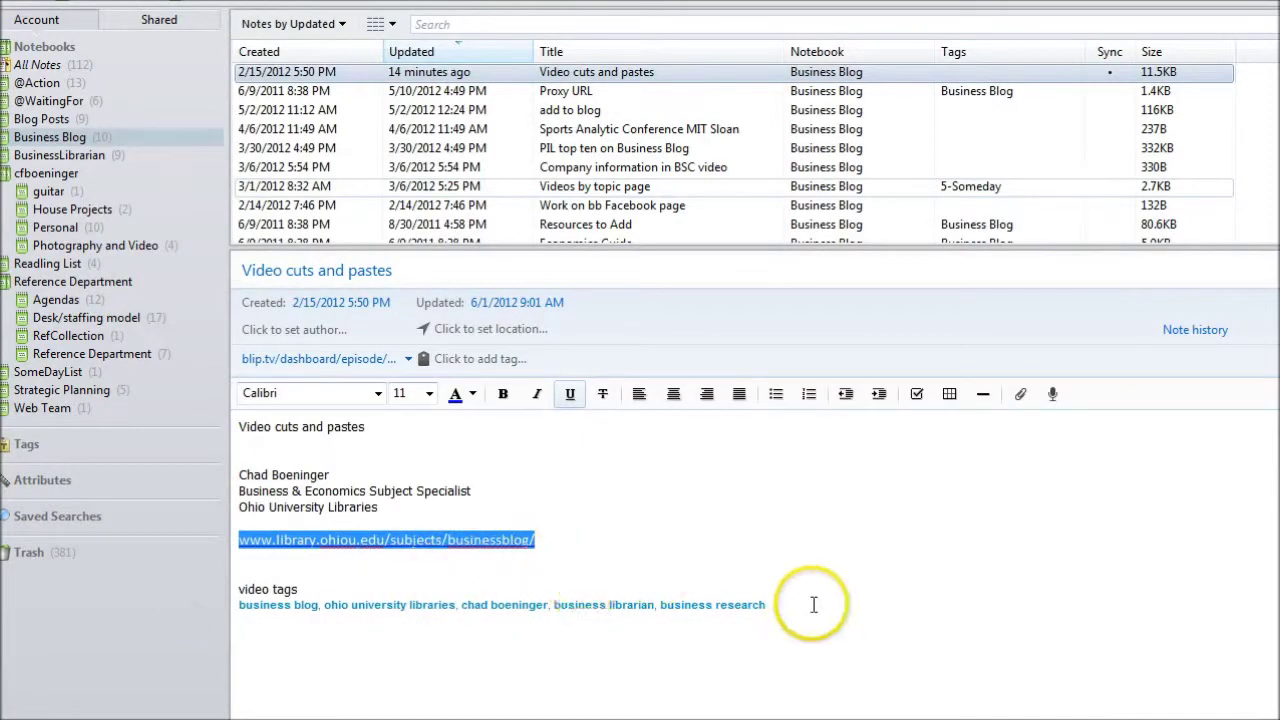
left_click_drag(766, 606, 240, 620)
key("ctrl+c")
key("alt+Tab")
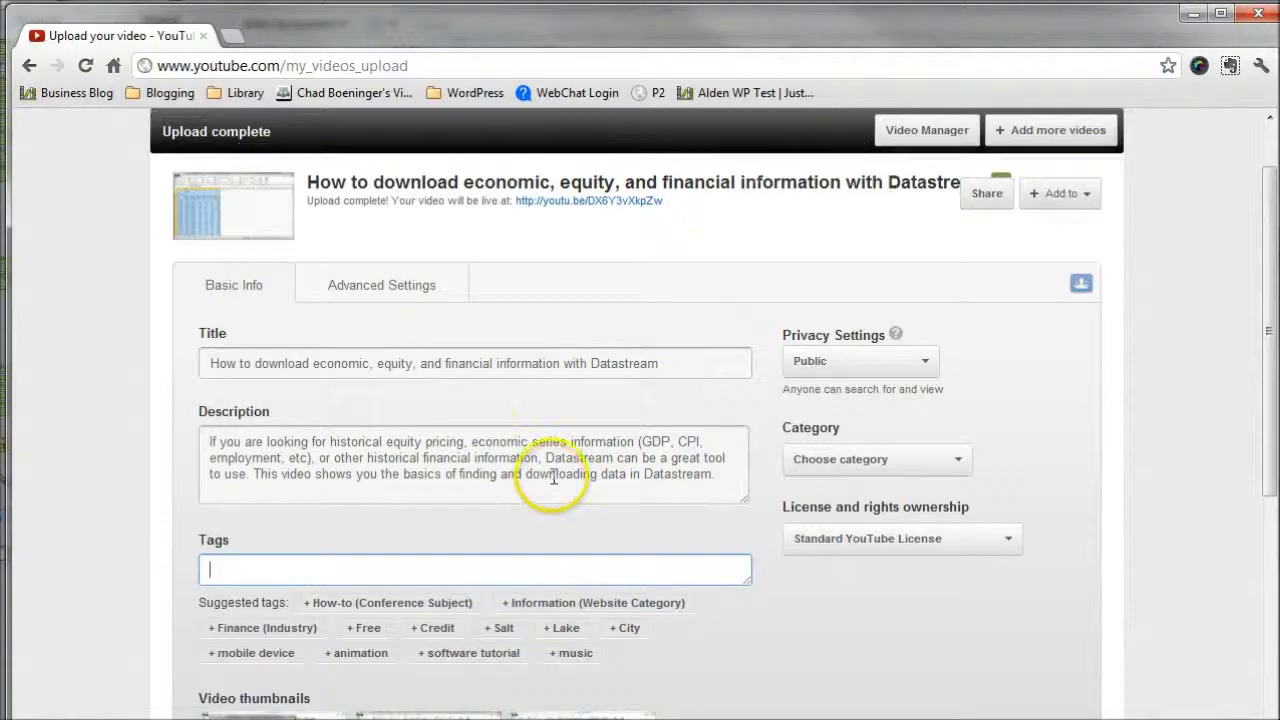
left_click(266, 570)
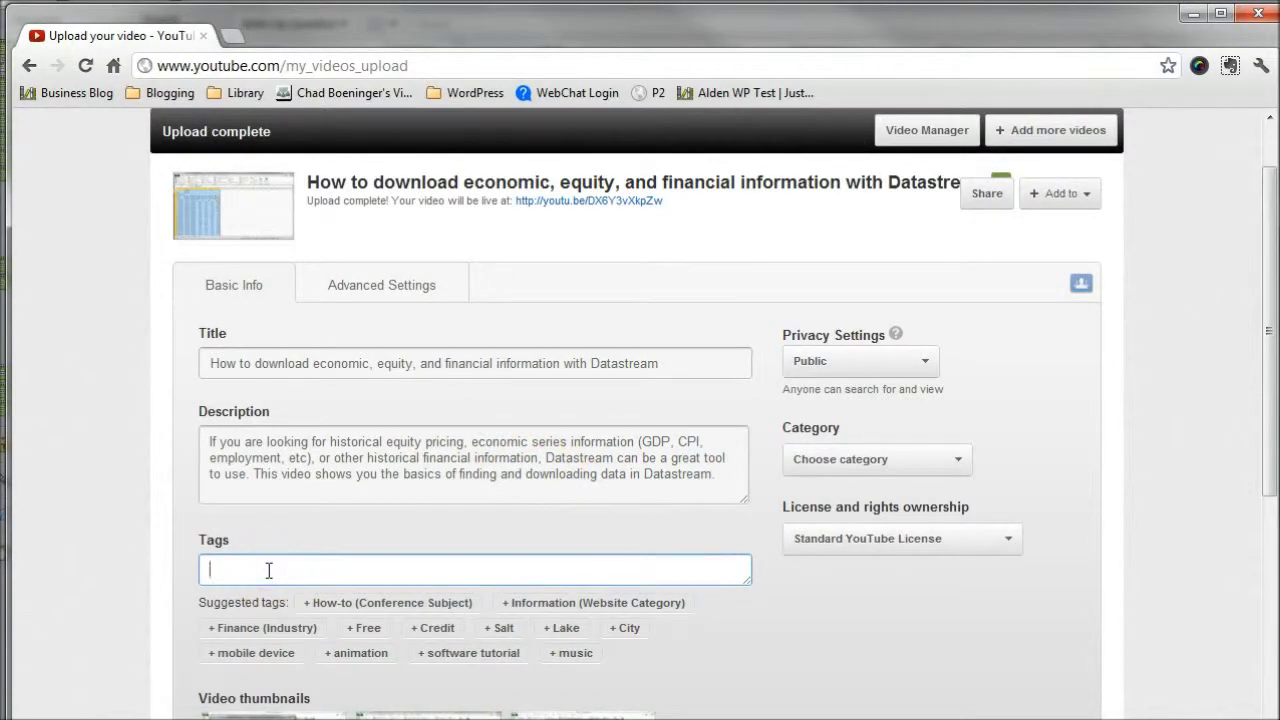
key("ctrl+v")
Add the suggested tags Finance (Industry), mobile device and Market, plus datastream
left_click(310, 580)
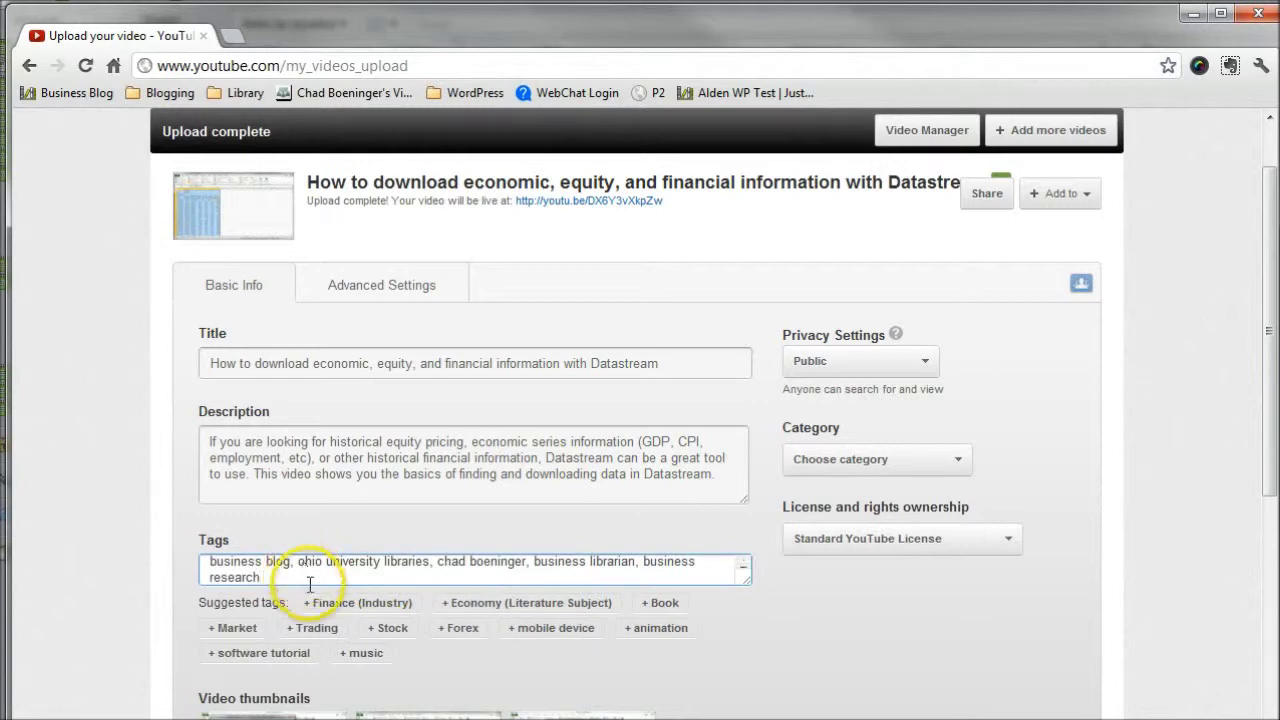
left_click(370, 605)
left_click(240, 628)
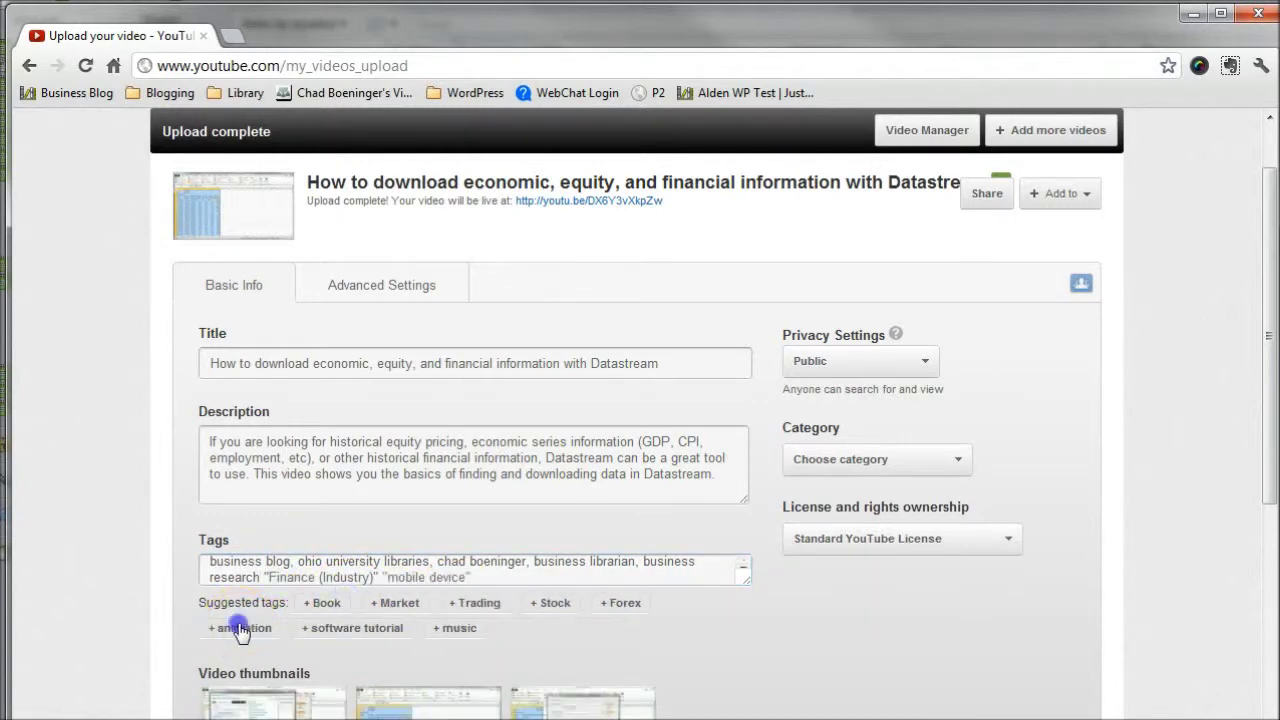
left_click(392, 603)
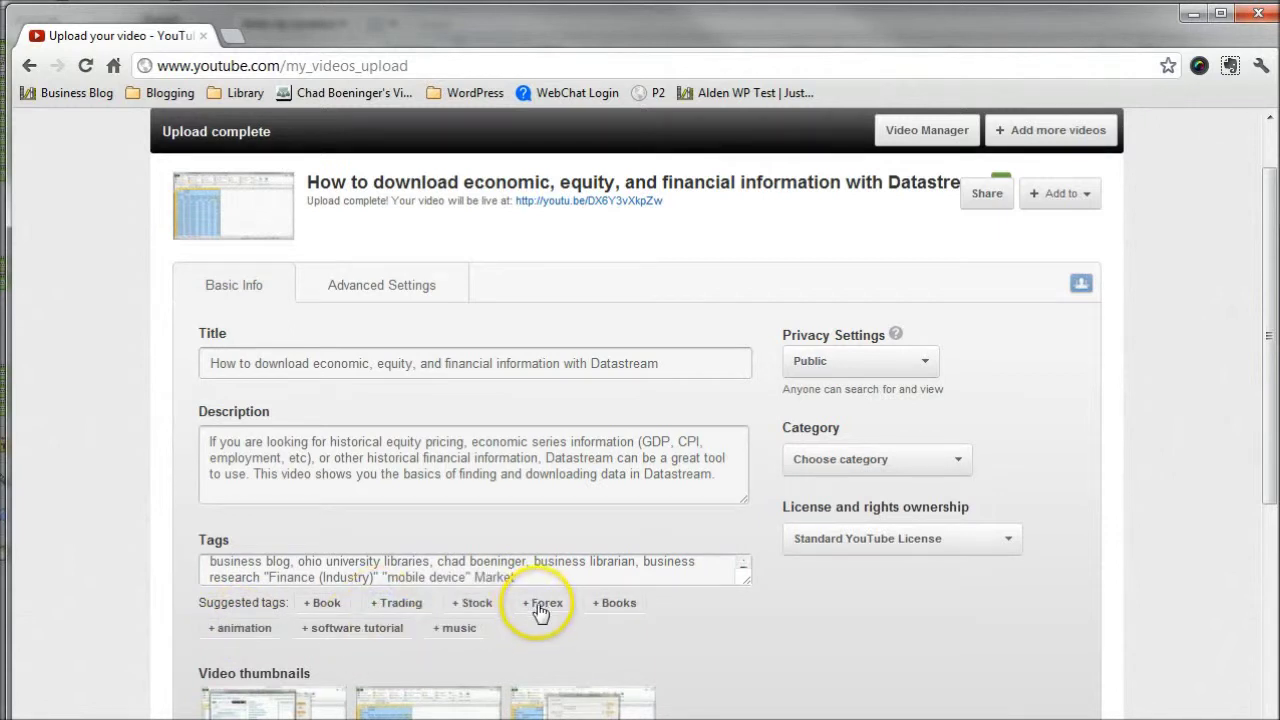
left_click(528, 578)
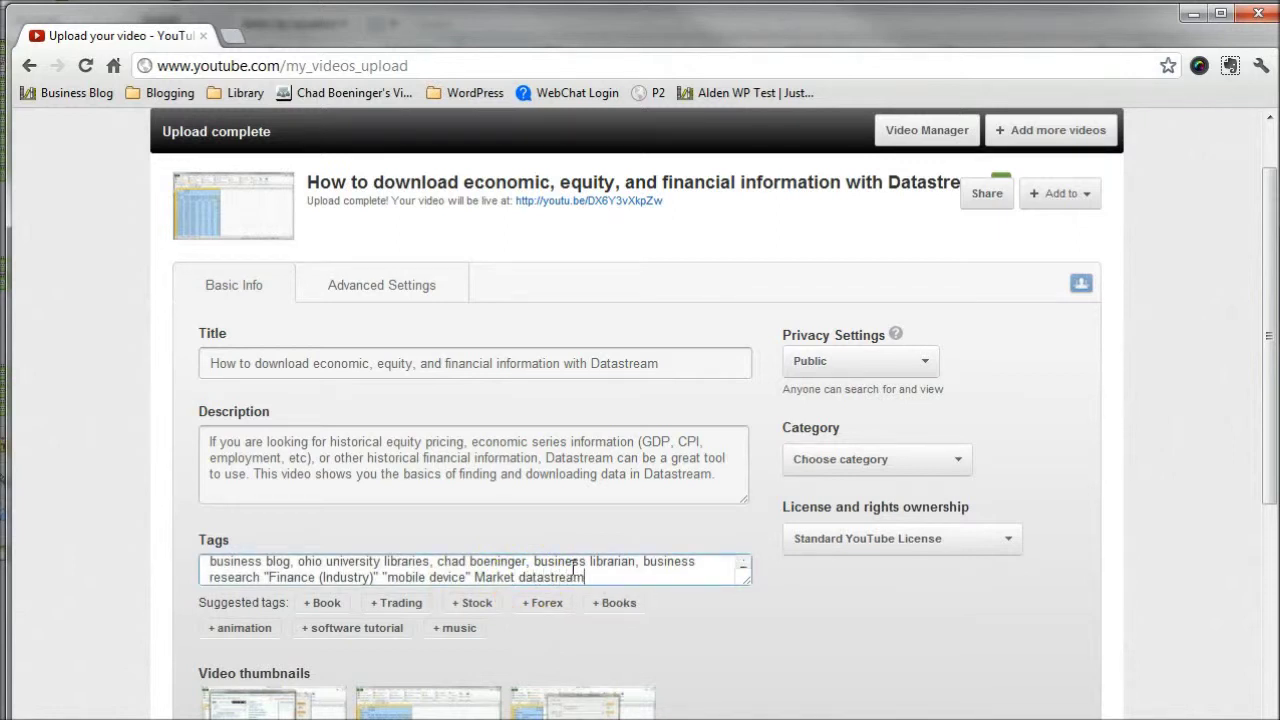
left_click(773, 615)
Make the third preview frame the video's thumbnail
scroll(818, 612, "down", 2)
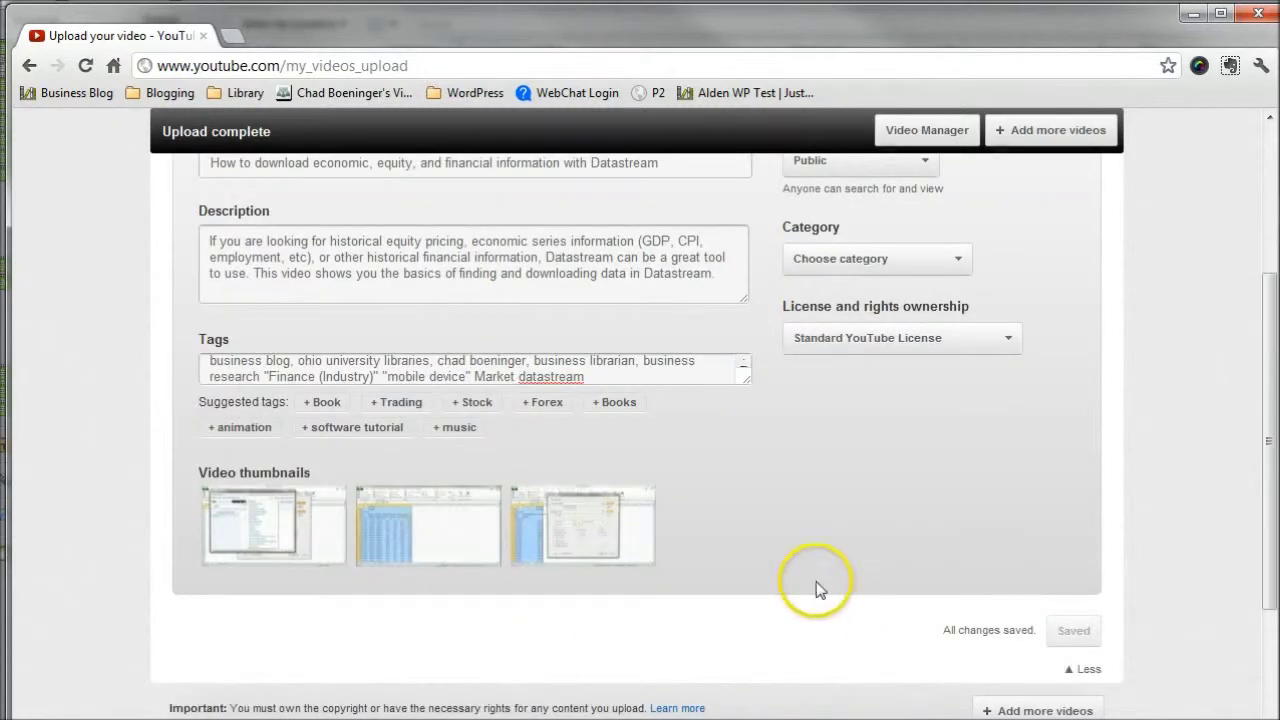
mouse_move(260, 550)
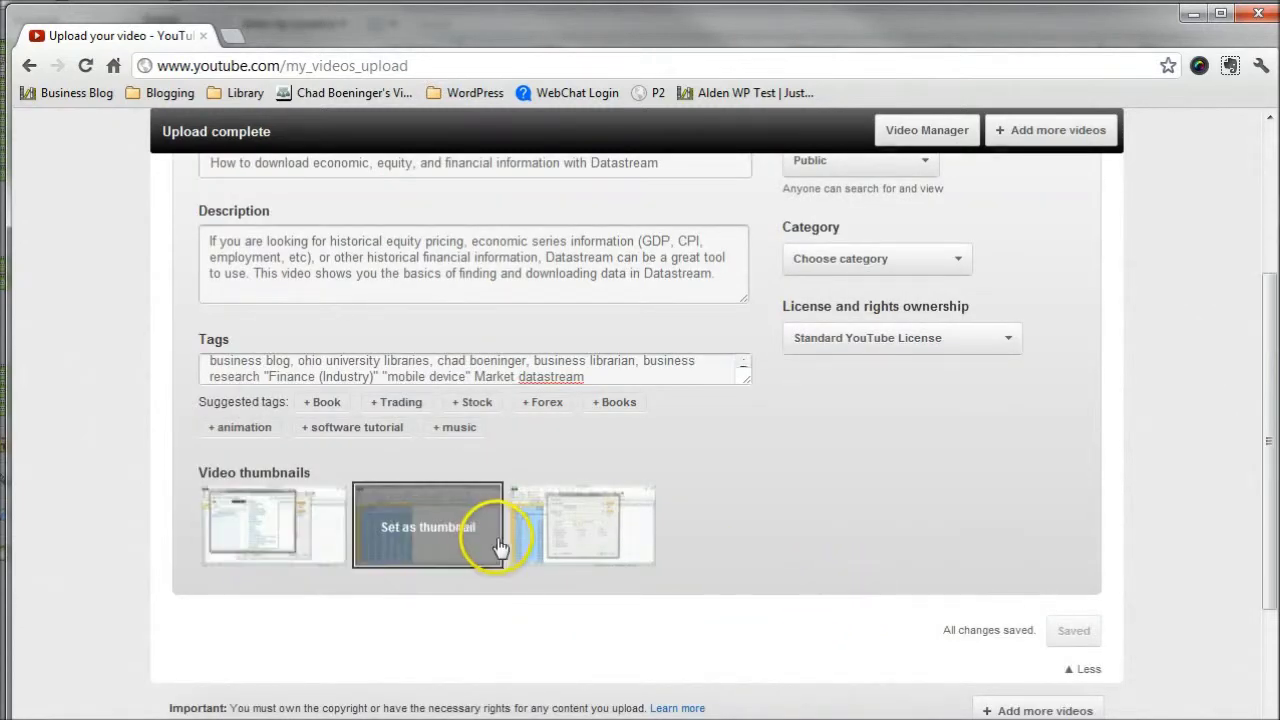
left_click(594, 552)
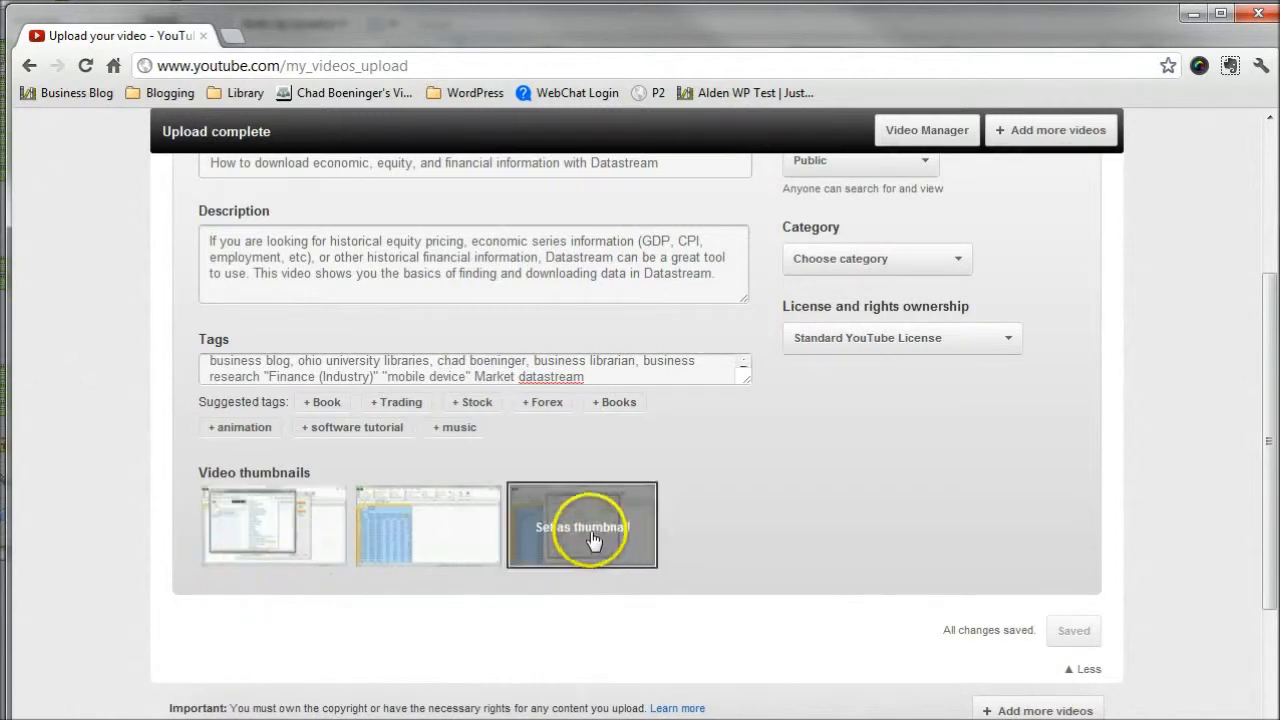
left_click(594, 540)
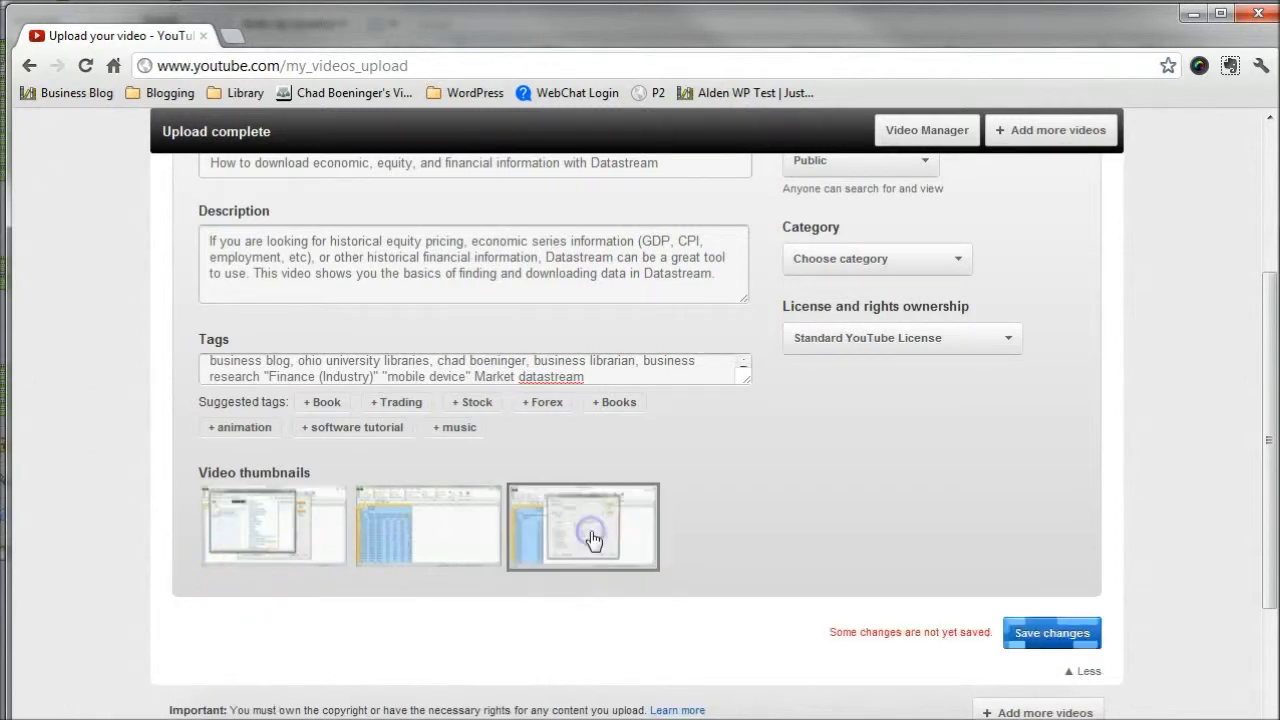
left_click(821, 520)
scroll(822, 520, "up", 3)
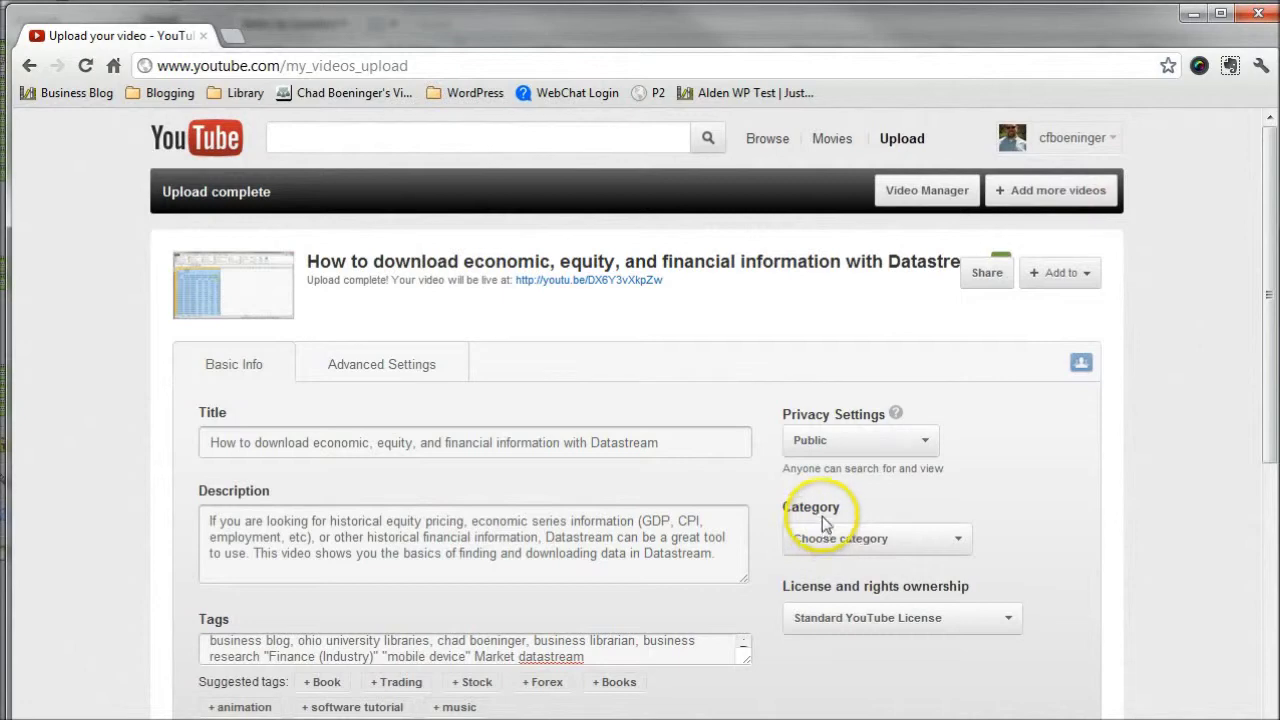
Set the category to Education and the license to Creative Commons - Attribution, then save changes
left_click(957, 538)
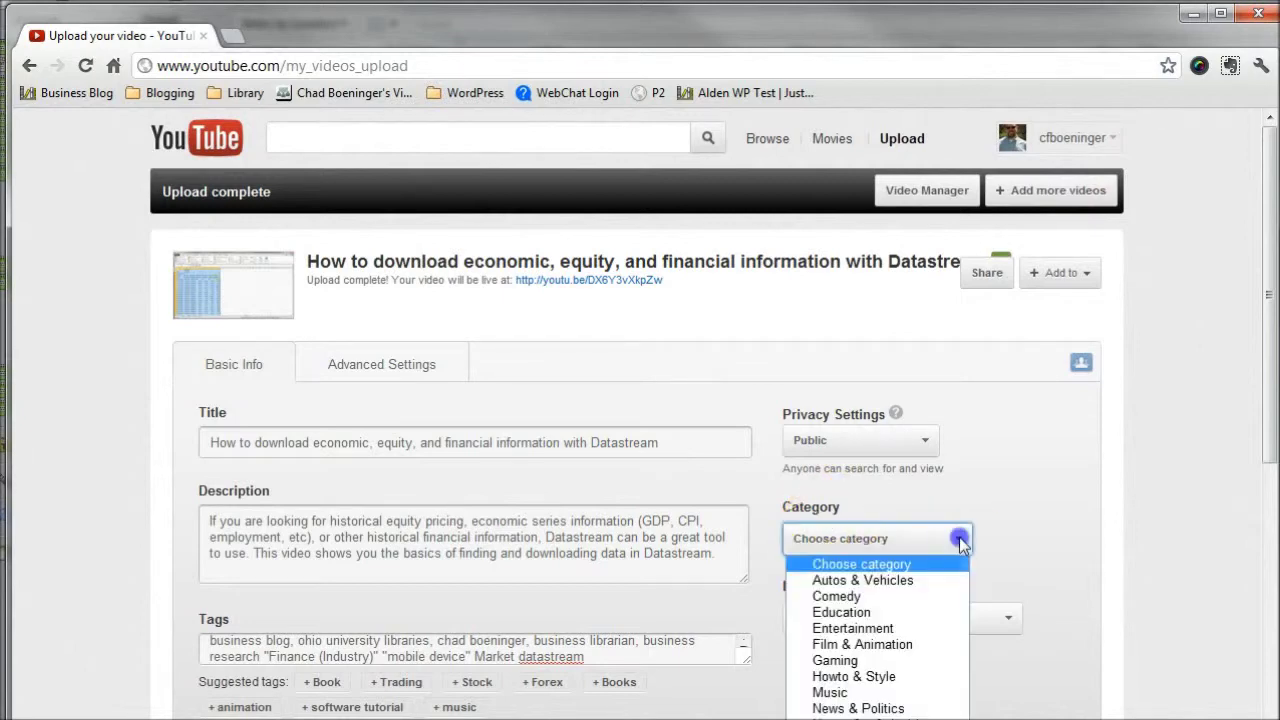
left_click(835, 612)
scroll(1015, 508, "down", 2)
left_click(936, 417)
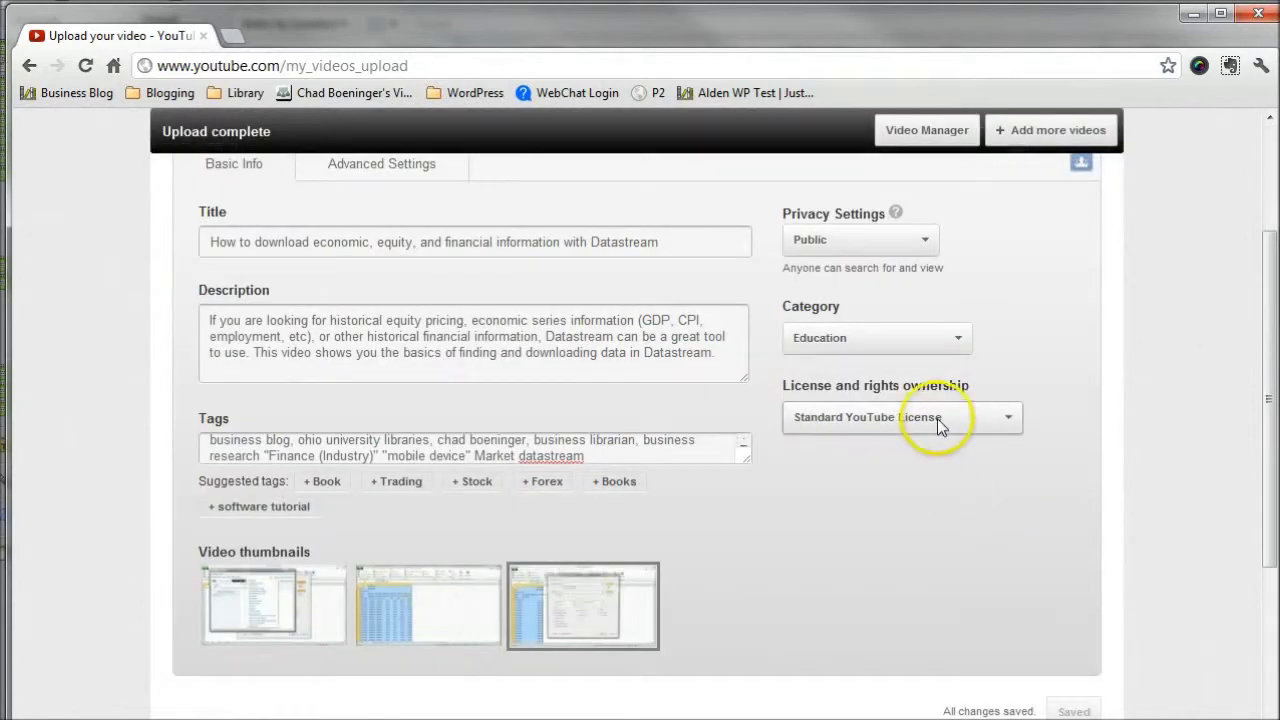
left_click(888, 458)
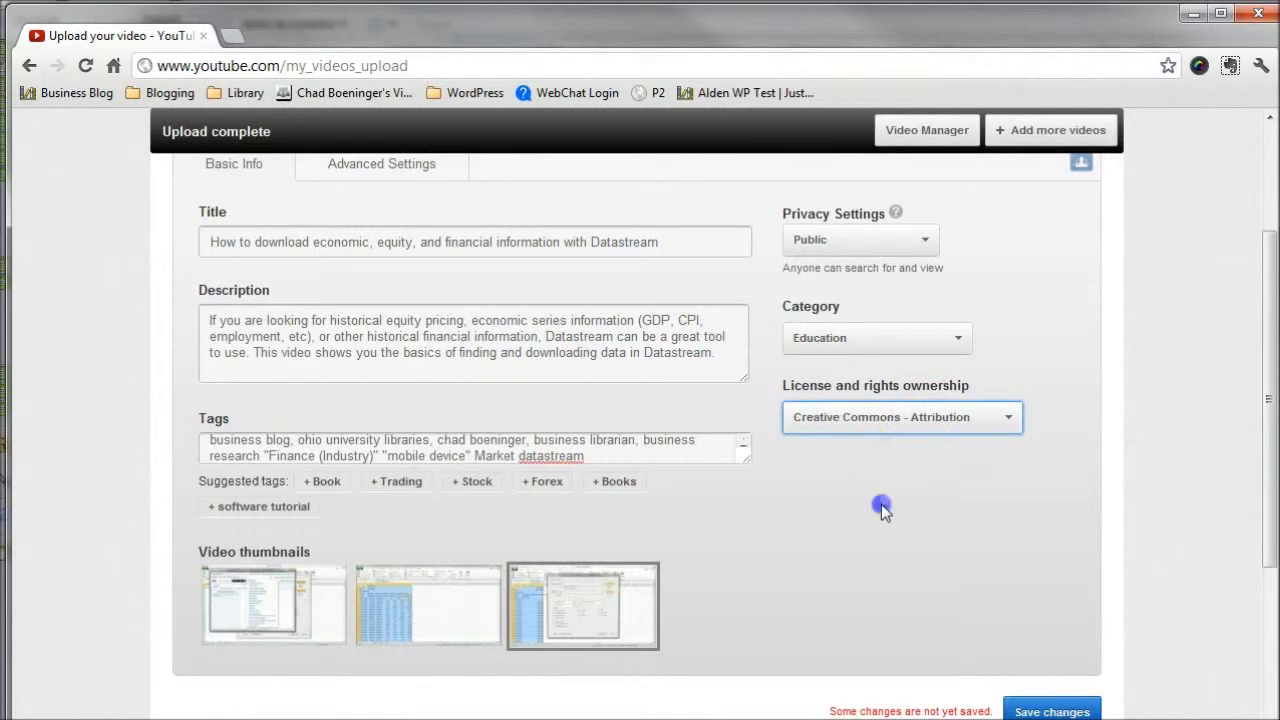
left_click(881, 504)
scroll(880, 518, "up", 2)
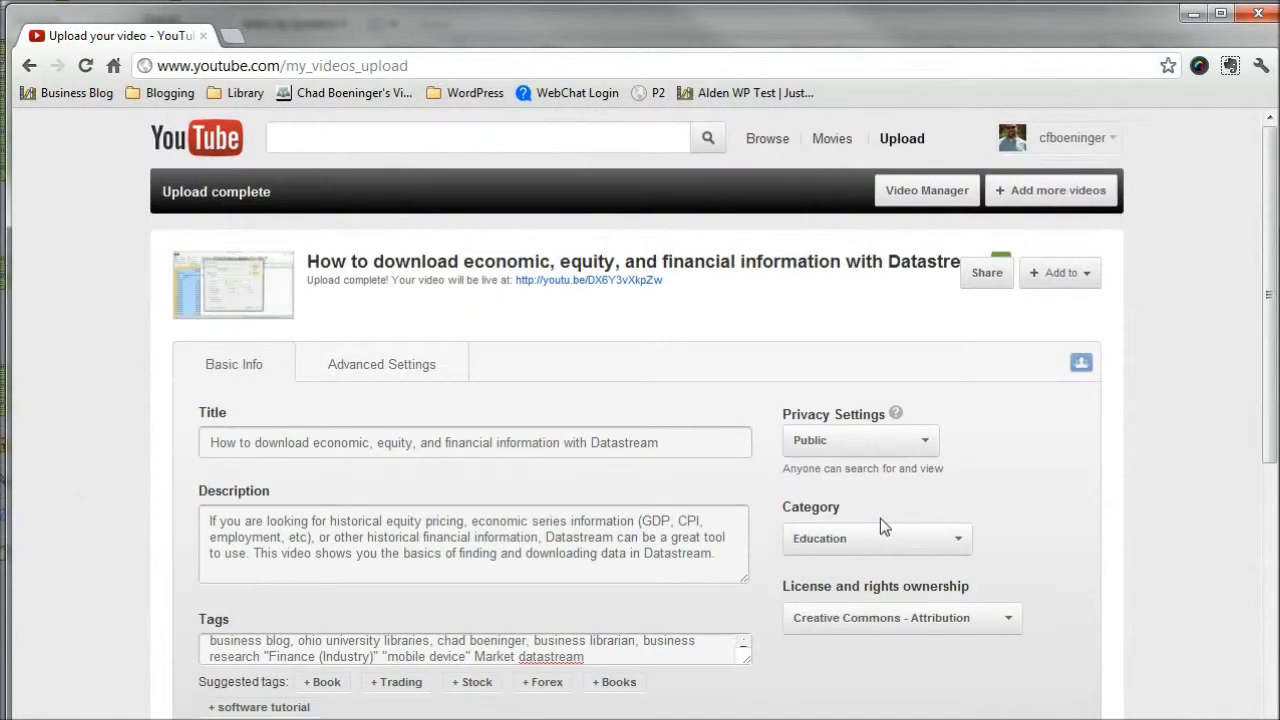
scroll(880, 518, "down", 4)
left_click(1062, 512)
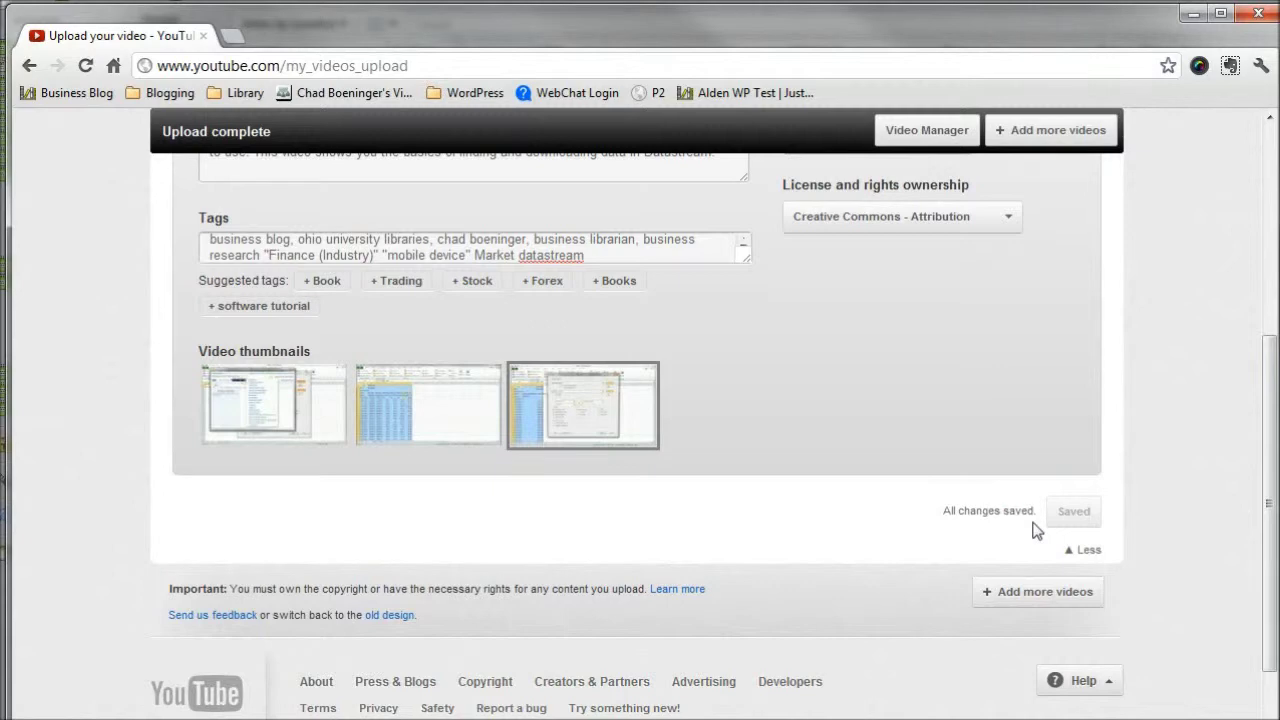
scroll(1063, 512, "up", 4)
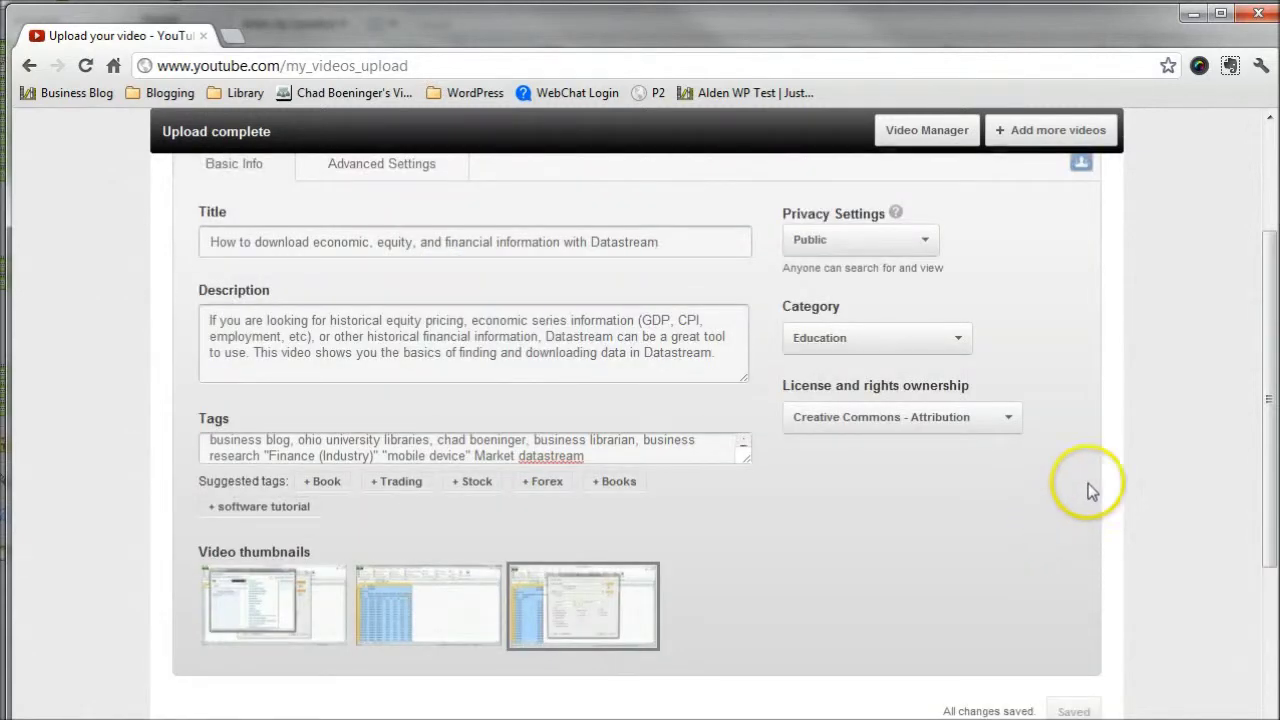